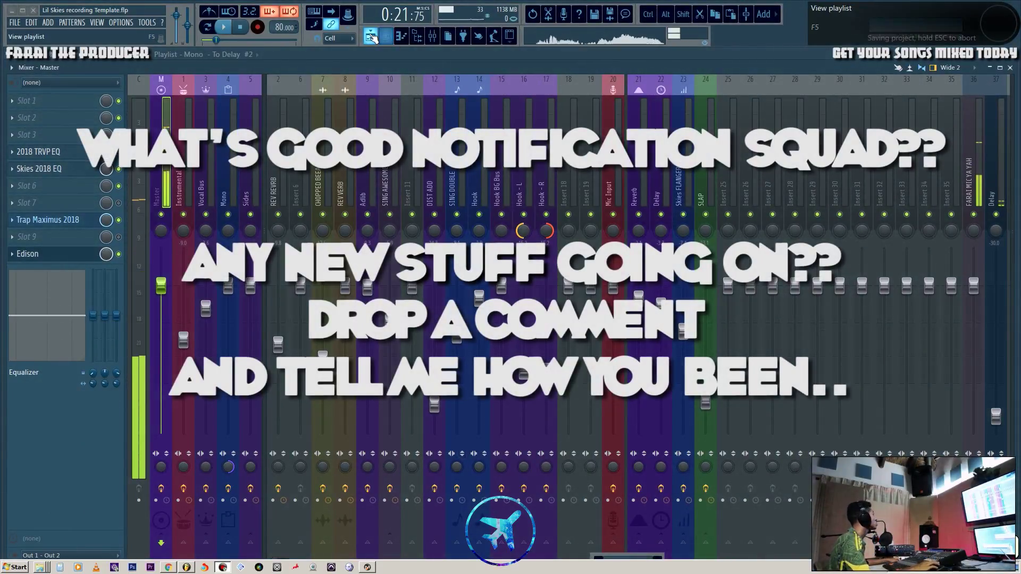
# - Show the whole arrangement in the playlist and play it from bar 7 to audition the hook
pyautogui.press('F5')
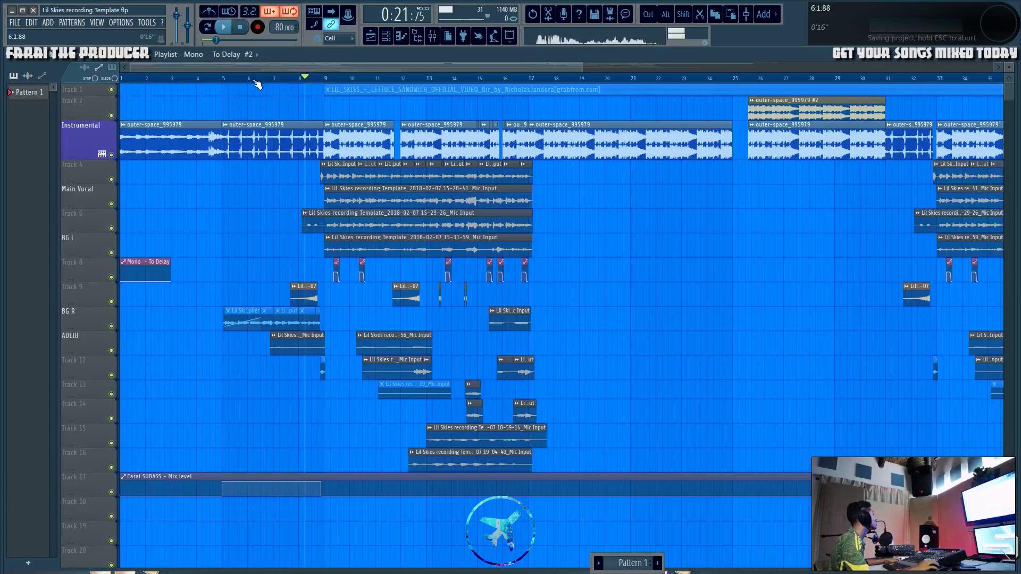
pyautogui.click(282, 80)
pyautogui.scroll(-3, 282, 79)
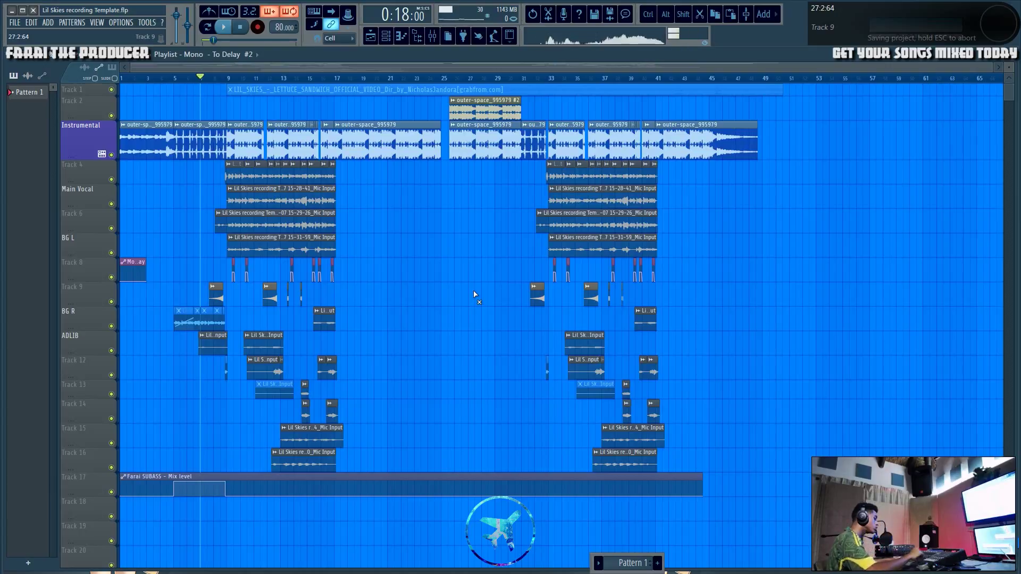
pyautogui.press('space')
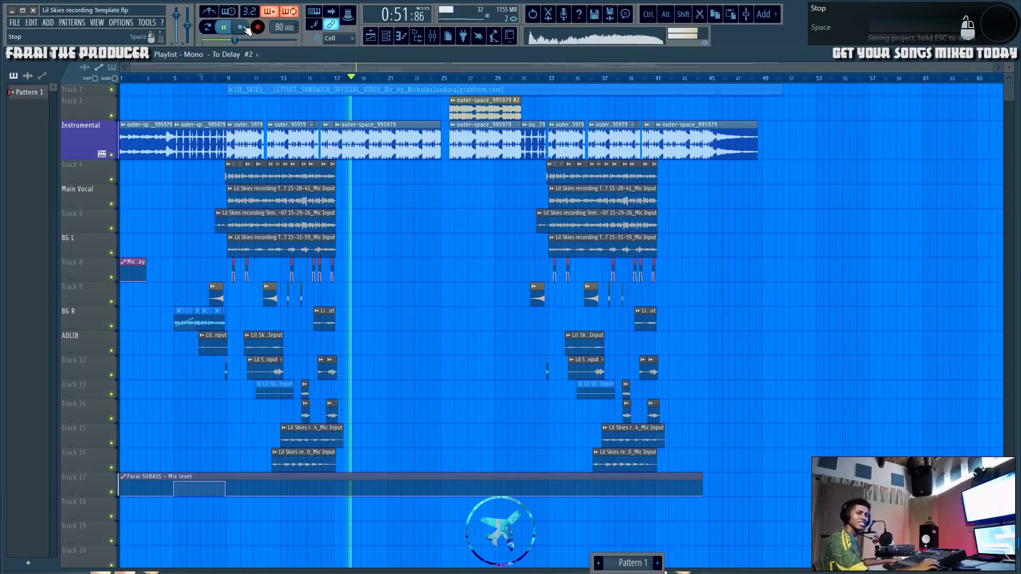
pyautogui.click(241, 30)
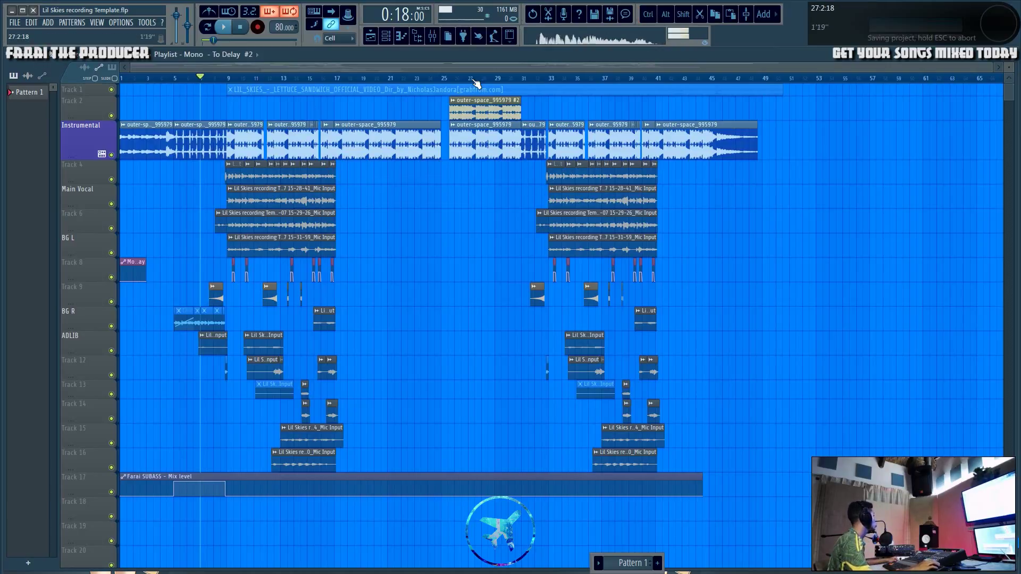
# - Solo playlist Track 4 and audition it from around bar 8 while checking its levels in the mixer
pyautogui.click(440, 40)
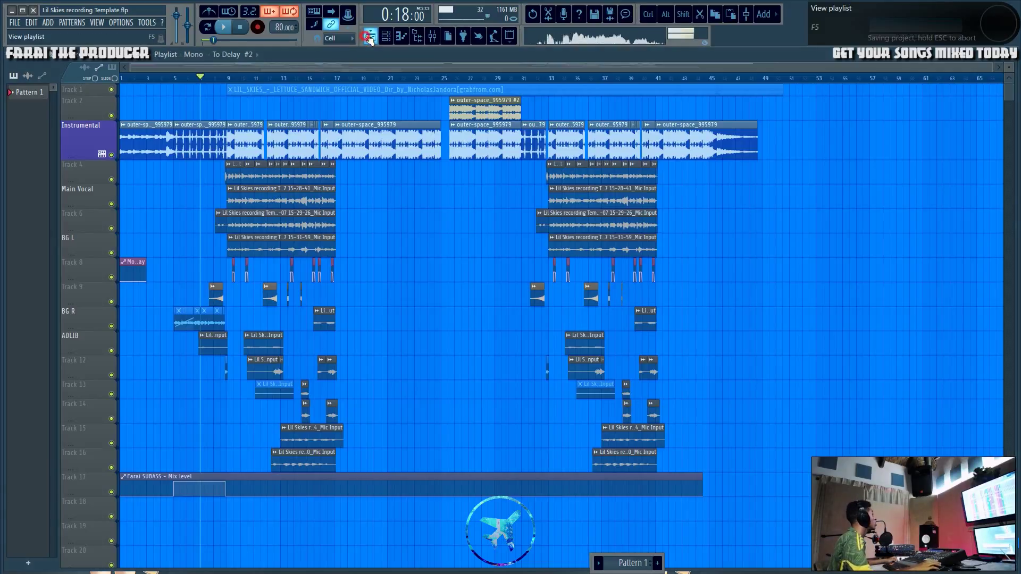
pyautogui.press('F9')
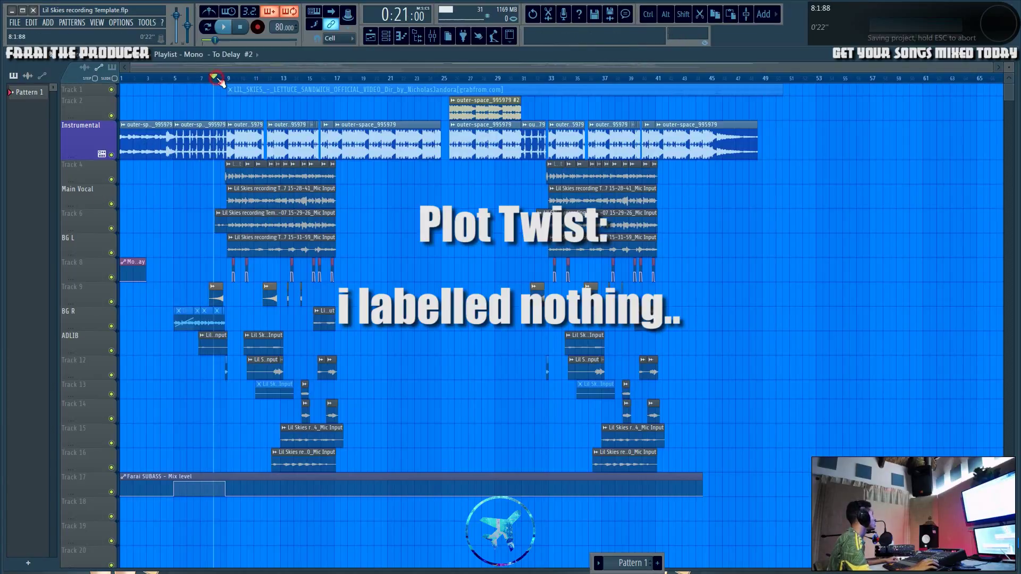
pyautogui.rightClick(112, 180)
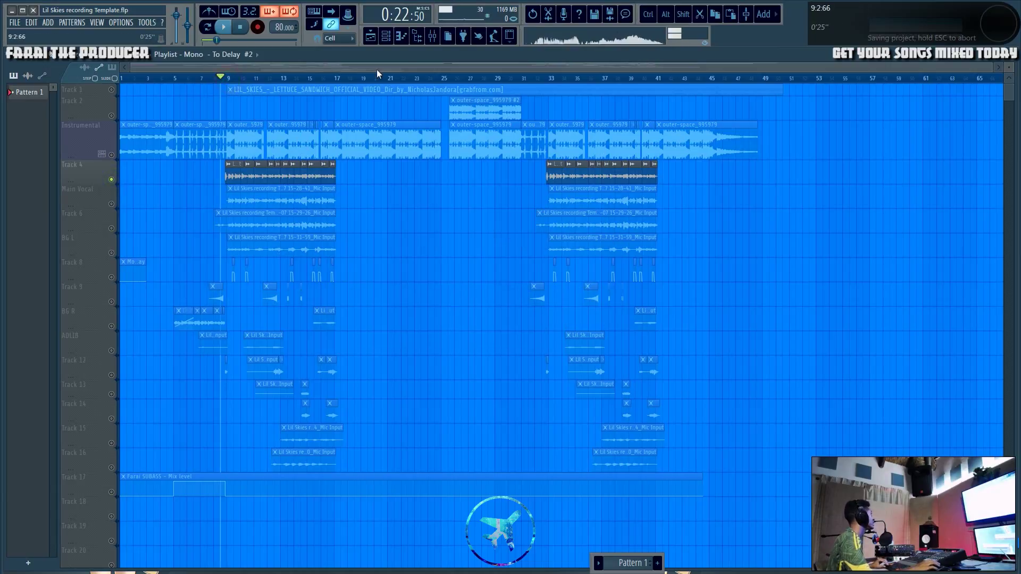
pyautogui.press('F9')
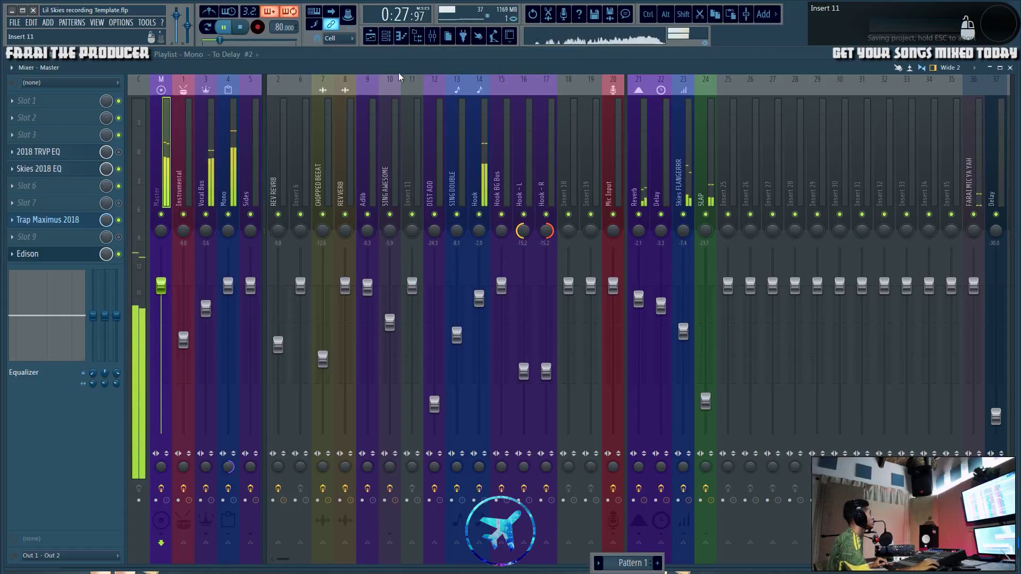
pyautogui.click(381, 40)
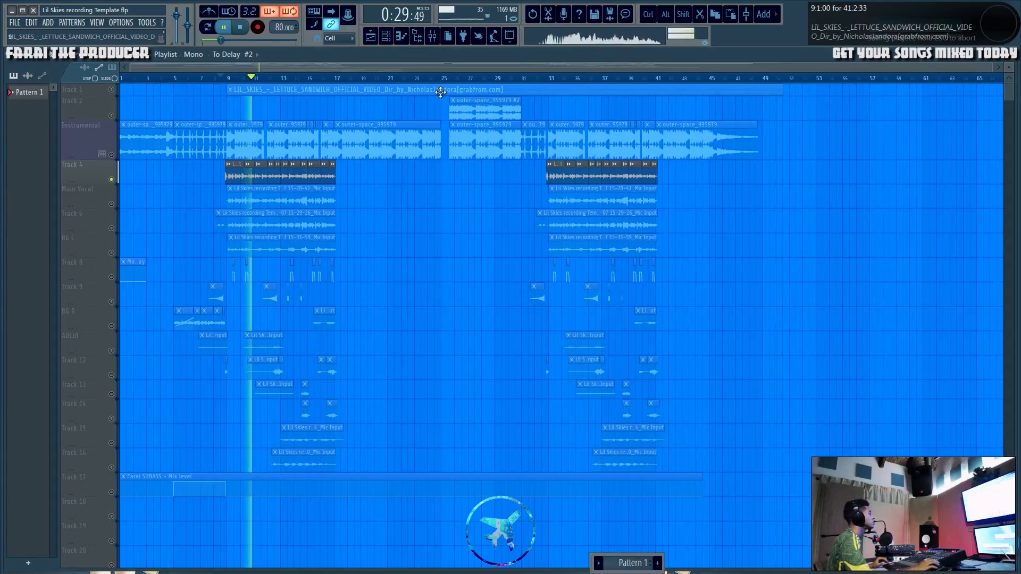
pyautogui.press('space')
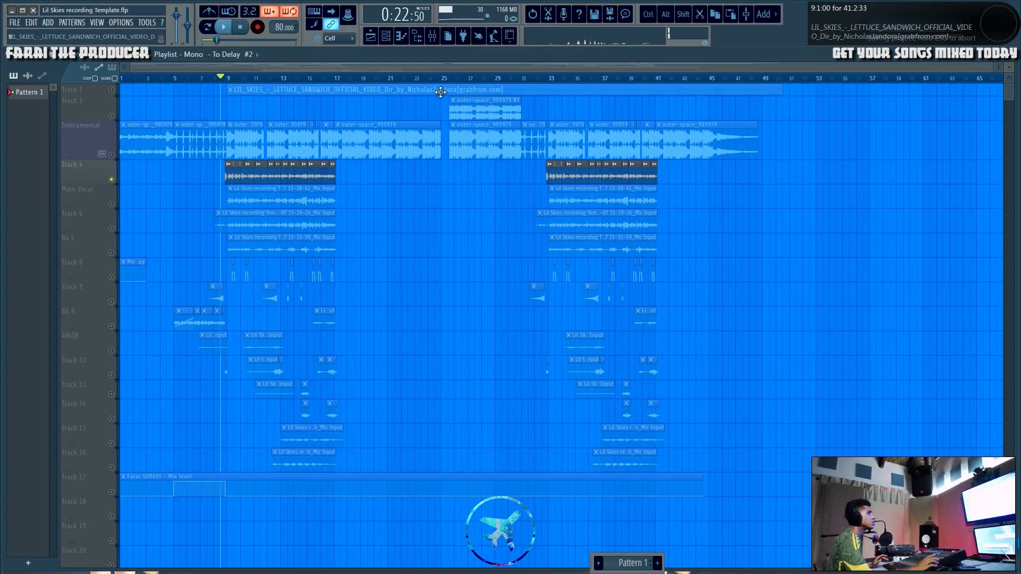
# - Examine the effect slots and routing of the SLAP, DIST ADD, SING AWESOME, Adlib and SING DOUBLE mixer tracks
pyautogui.click(433, 37)
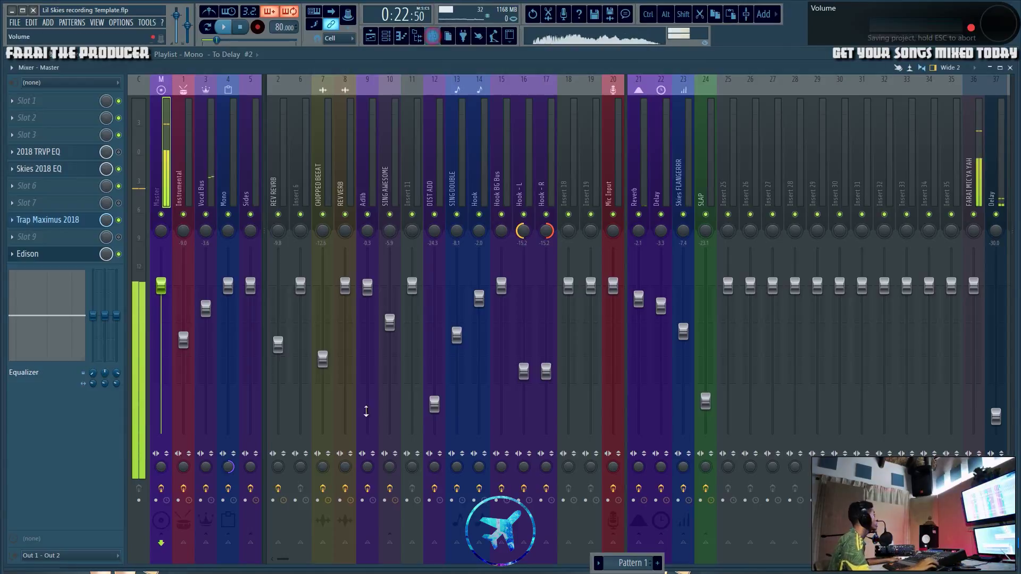
pyautogui.click(712, 164)
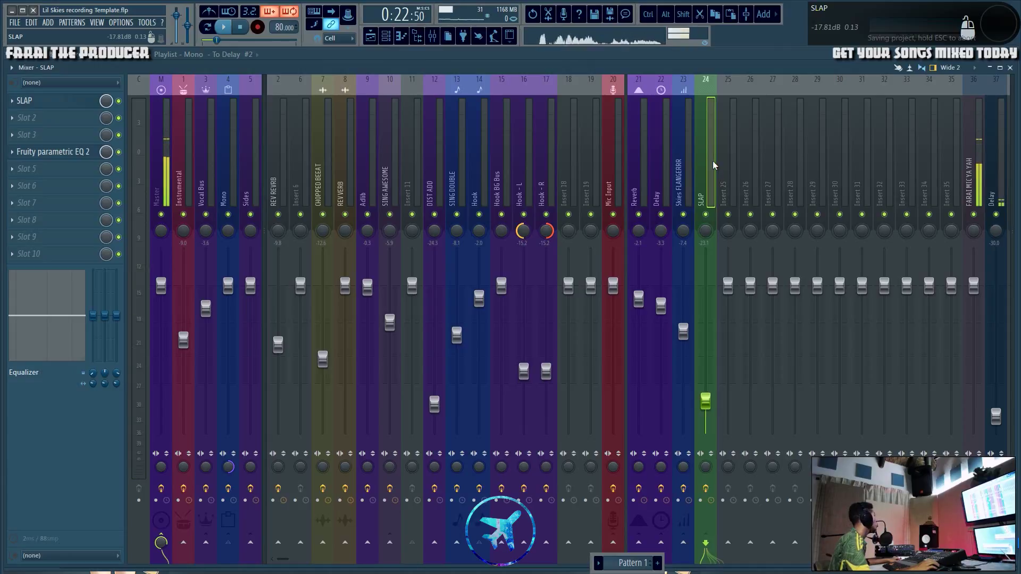
pyautogui.click(445, 127)
pyautogui.click(388, 141)
pyautogui.click(367, 142)
pyautogui.click(456, 143)
# - Recolour the Hook mixer track to pink so it differs from the neighbouring blue track
pyautogui.click(483, 143)
pyautogui.rightClick(484, 143)
pyautogui.click(525, 102)
pyautogui.click(622, 122)
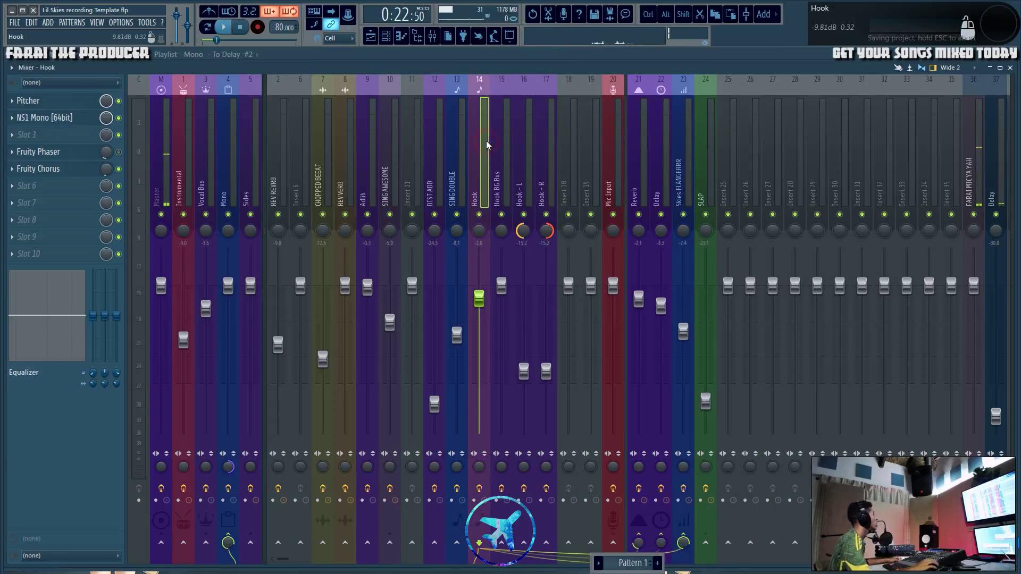
# - Inspect the NS1 Mono, Pitcher and Fruity Chorus settings on the Hook mixer track and close their windows
pyautogui.click(60, 118)
pyautogui.moveTo(209, 151); pyautogui.dragTo(511, 110)
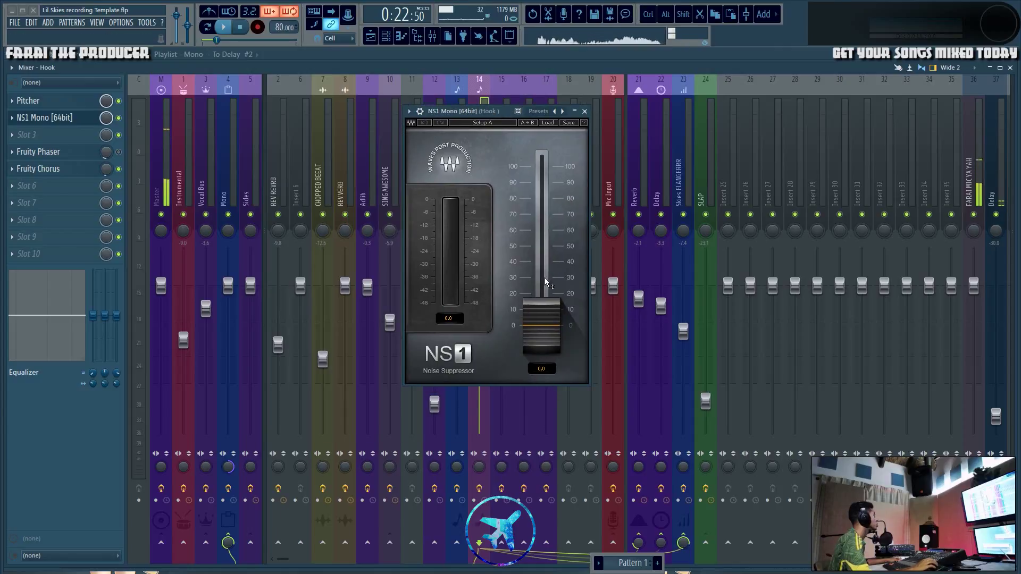
pyautogui.click(584, 112)
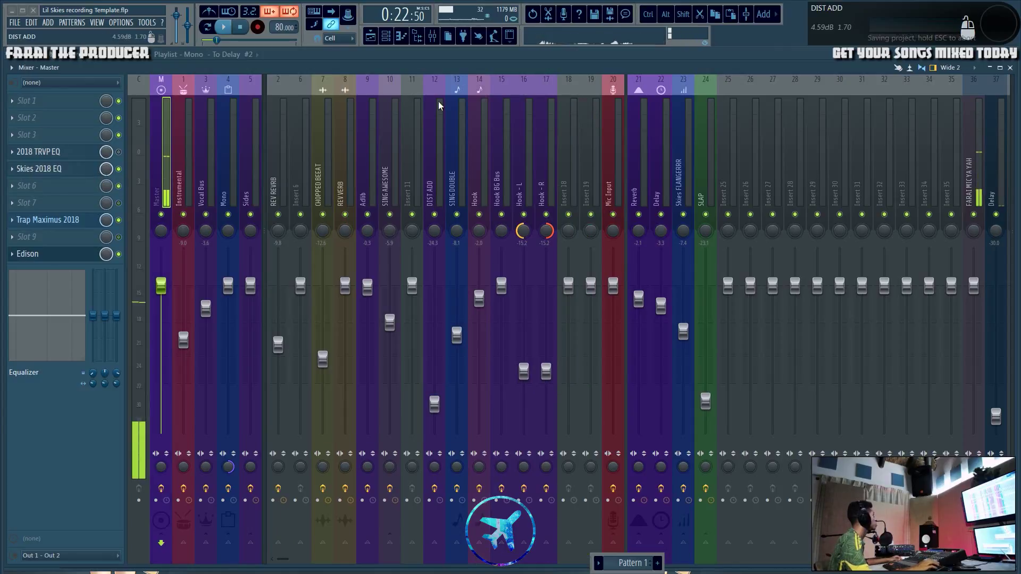
pyautogui.click(66, 101)
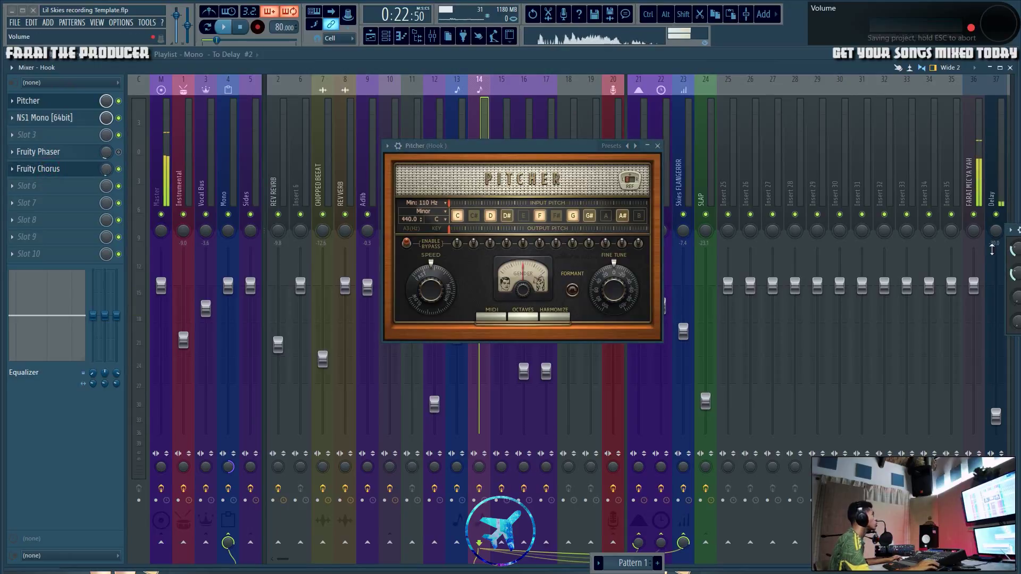
pyautogui.moveTo(1006, 255); pyautogui.dragTo(385, 379)
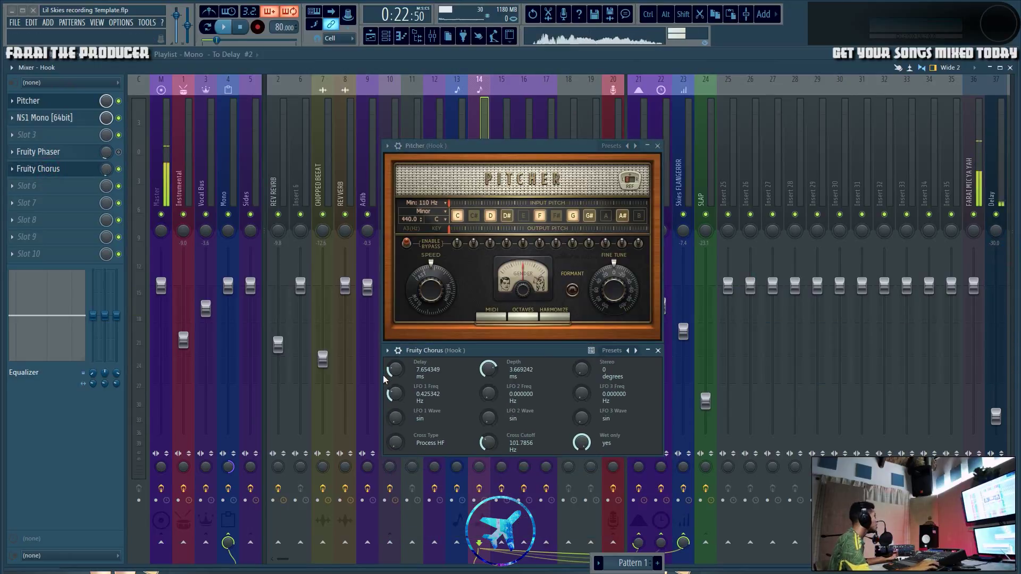
pyautogui.click(658, 351)
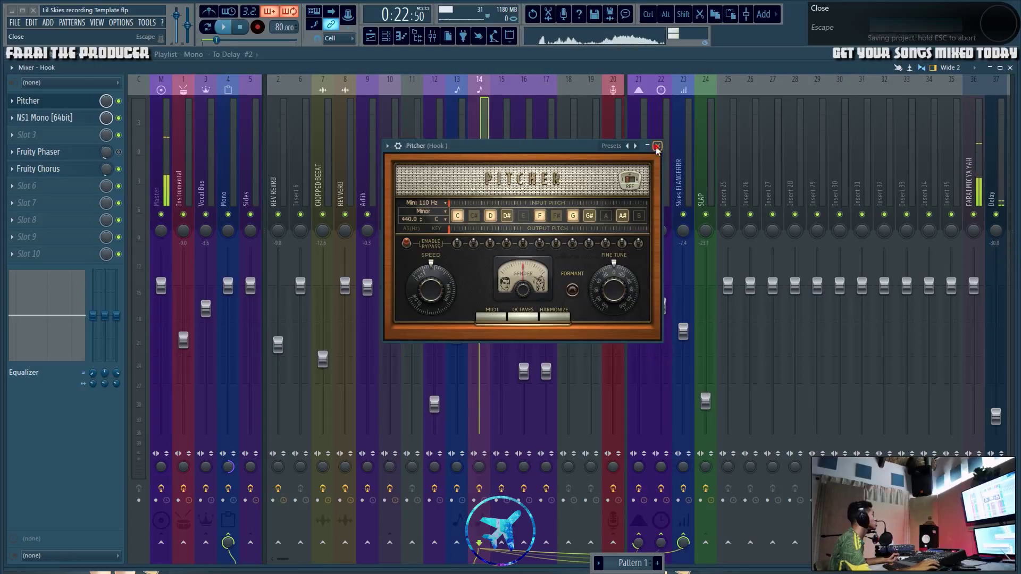
pyautogui.click(657, 146)
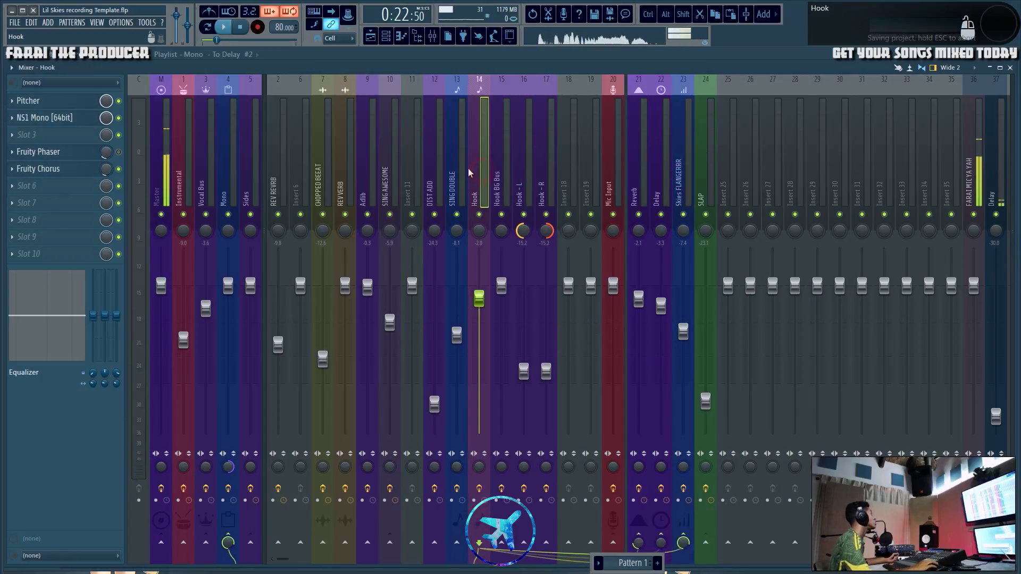
# - Unmute the Instrumental playlist track and start playback with the Skies FLANGERRR mixer track selected
pyautogui.click(226, 171)
pyautogui.click(687, 182)
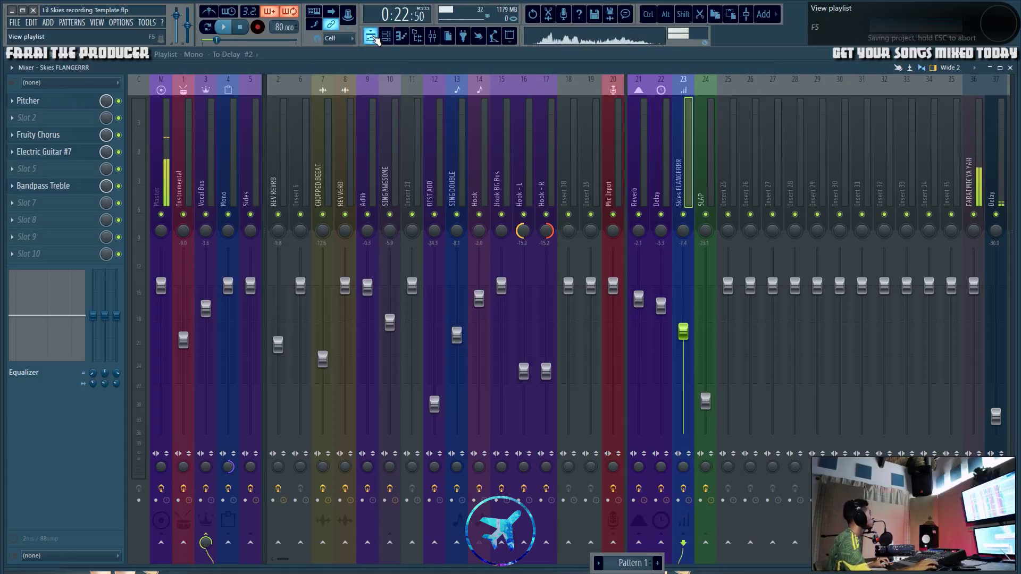
pyautogui.press('F5')
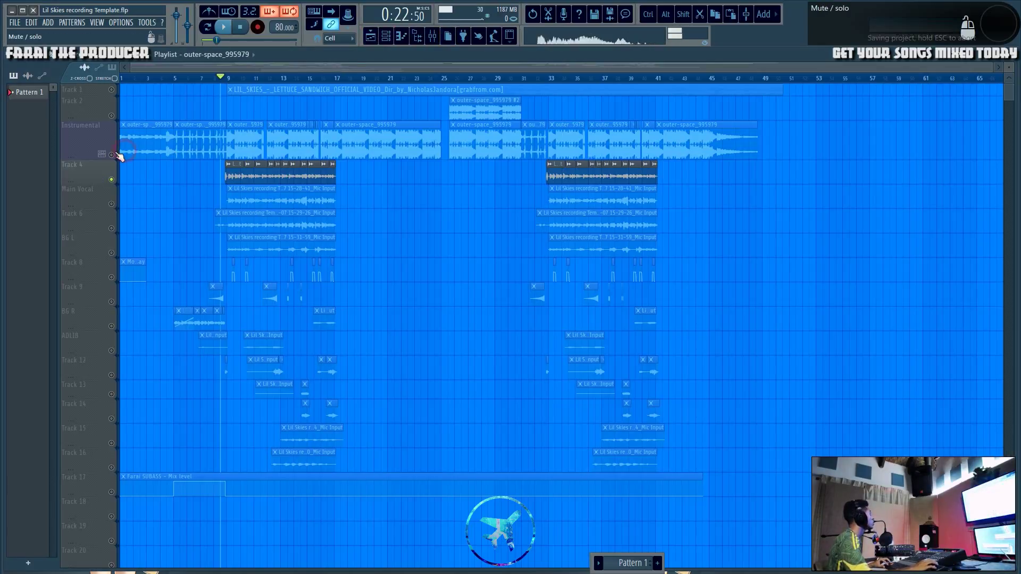
pyautogui.click(85, 139)
pyautogui.press('space')
pyautogui.click(433, 42)
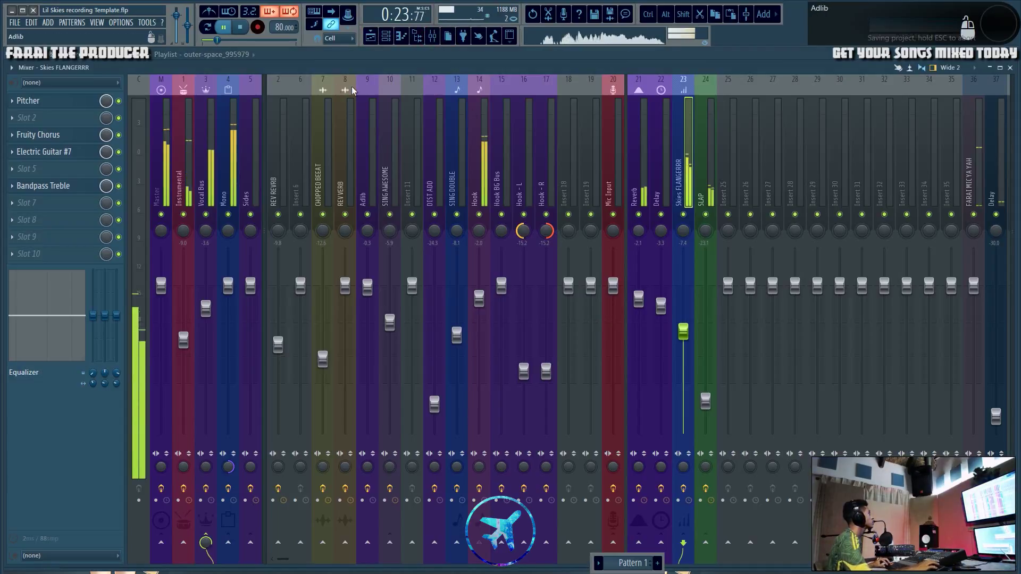
# - Compare playback with the Skies FLANGERRR and SLAP mixer tracks muted and unmuted, and save the project
pyautogui.click(684, 214)
pyautogui.click(705, 214)
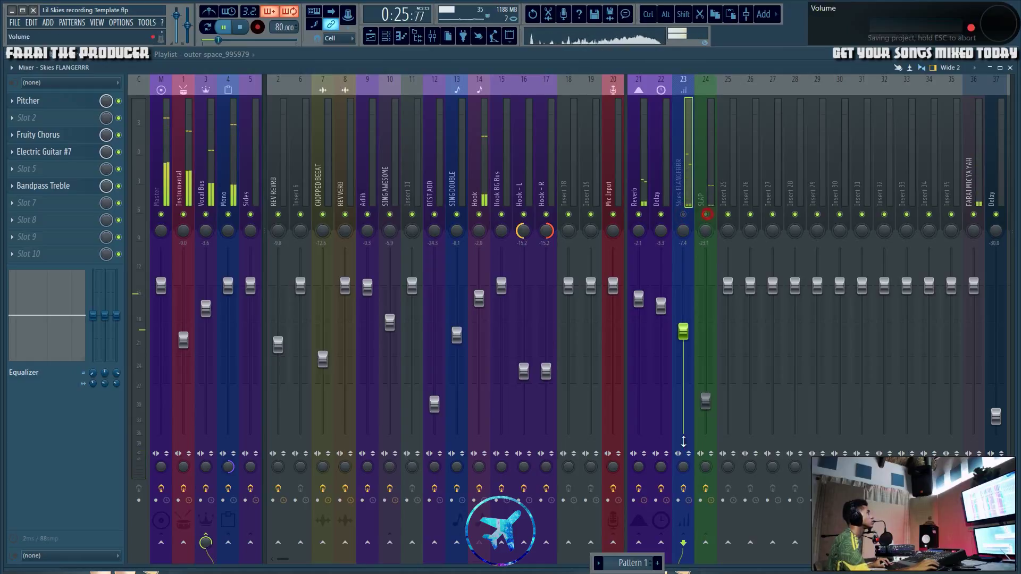
pyautogui.click(684, 214)
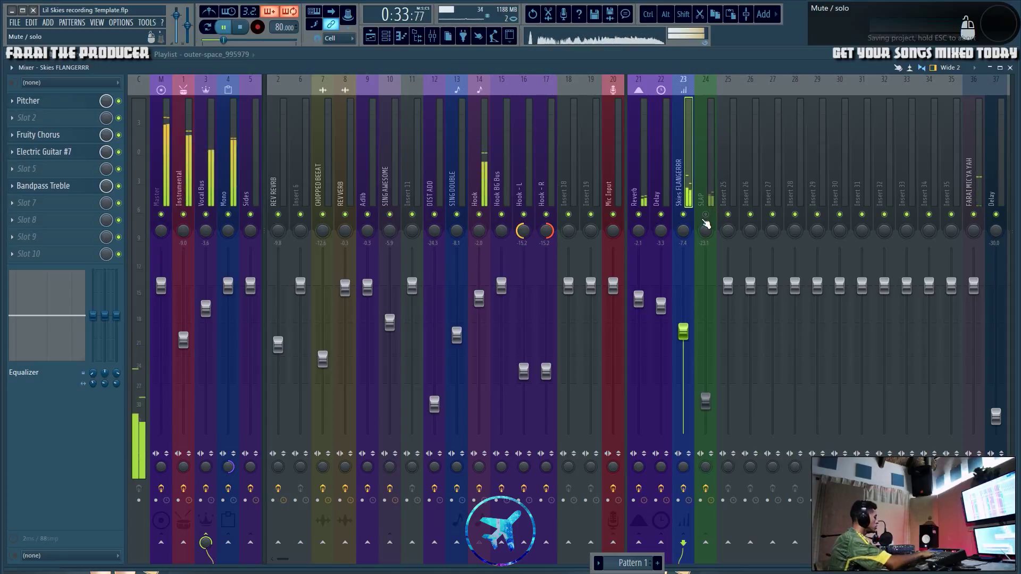
pyautogui.press('space')
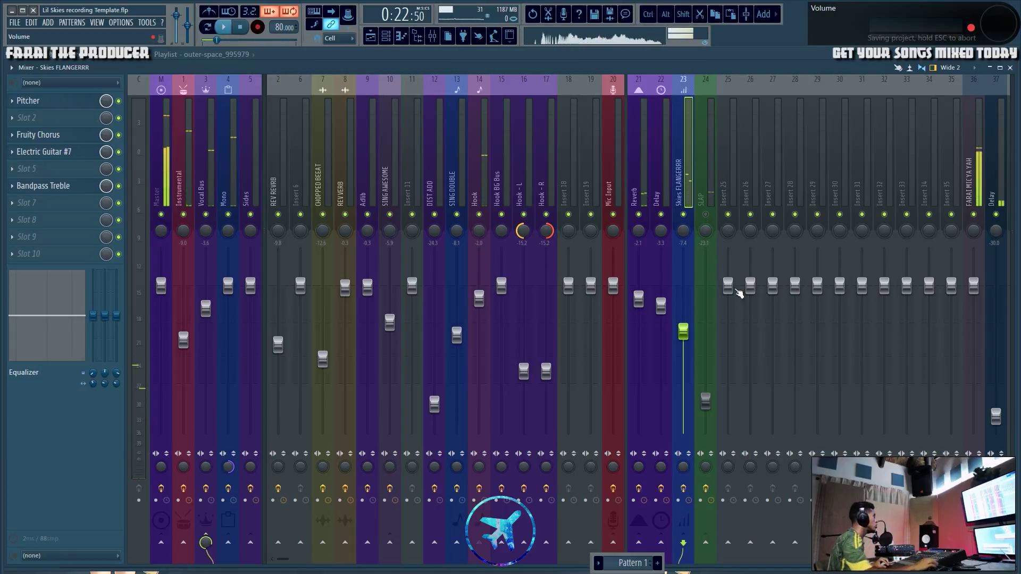
pyautogui.click(702, 214)
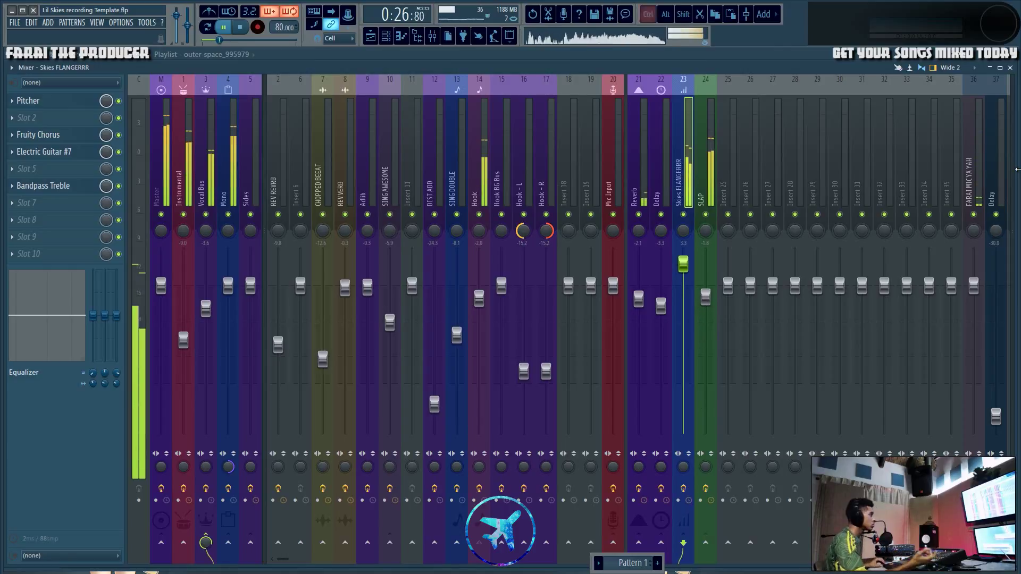
pyautogui.press('space')
pyautogui.hotkey('ctrl', 's')
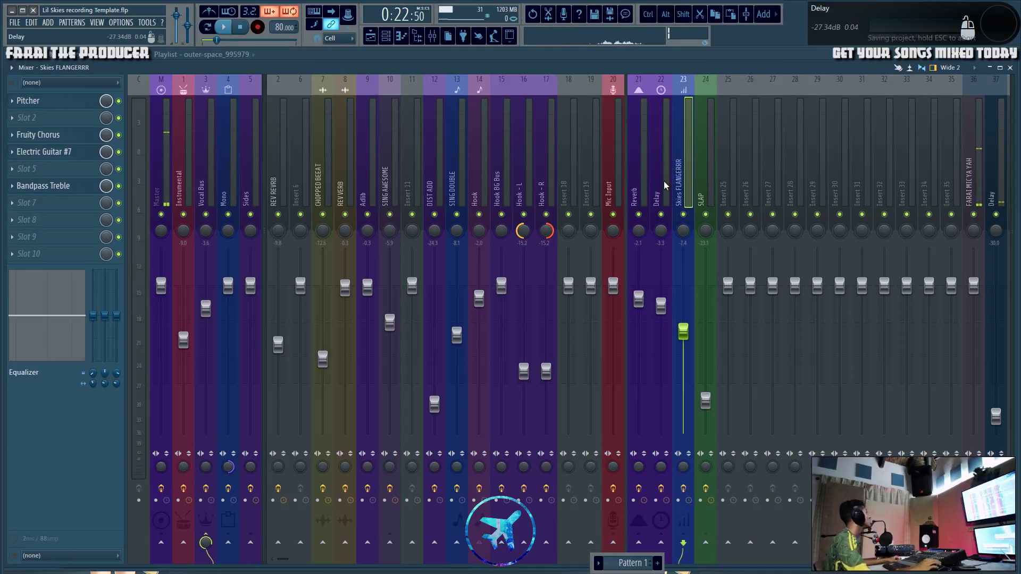
# - Open the Electric Guitar #7 flanger and Fruity Chorus of the Skies FLANGERRR mixer track side by side to examine their settings
pyautogui.click(640, 174)
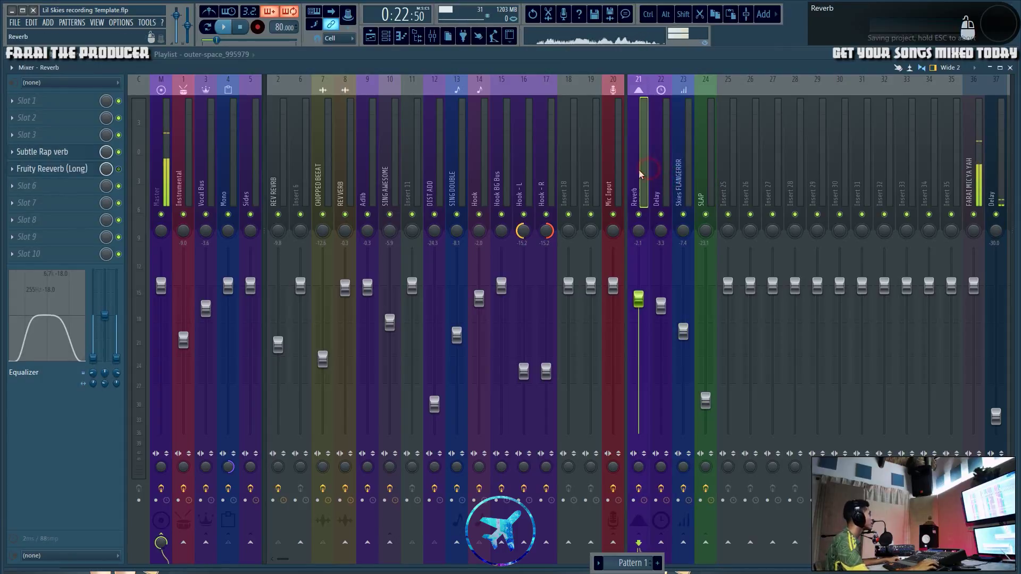
pyautogui.click(678, 157)
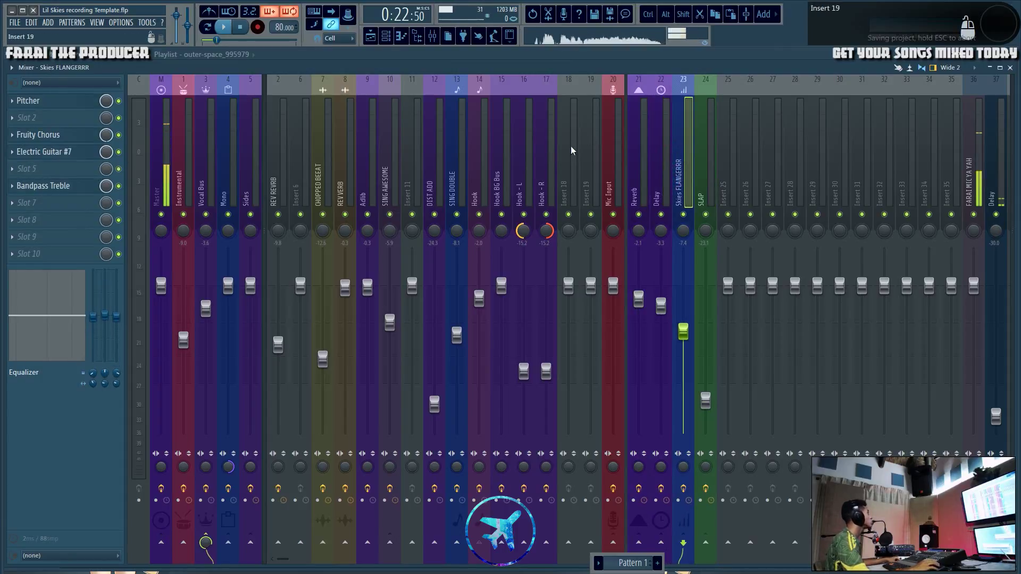
pyautogui.click(83, 151)
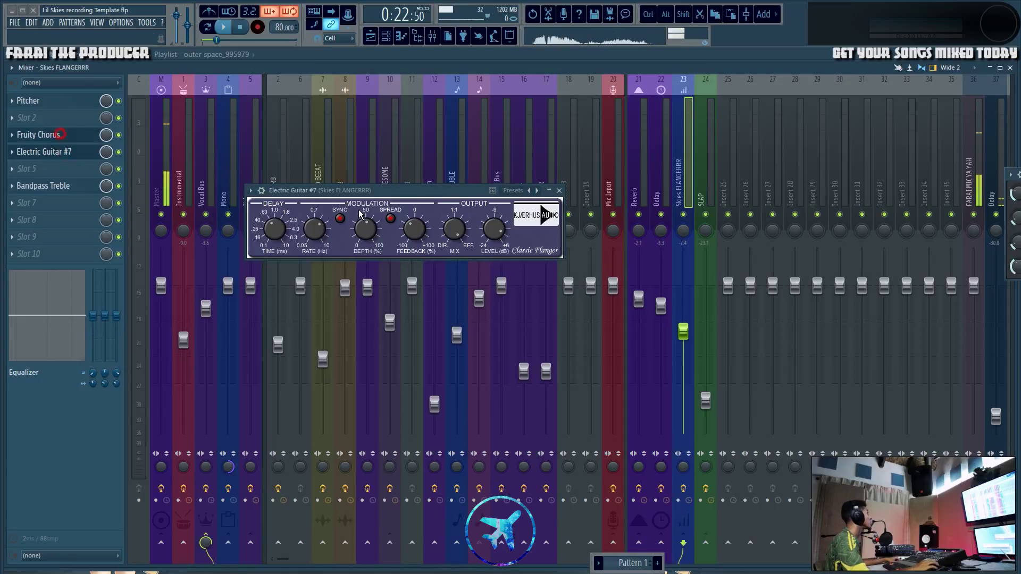
pyautogui.moveTo(1006, 206); pyautogui.dragTo(266, 296)
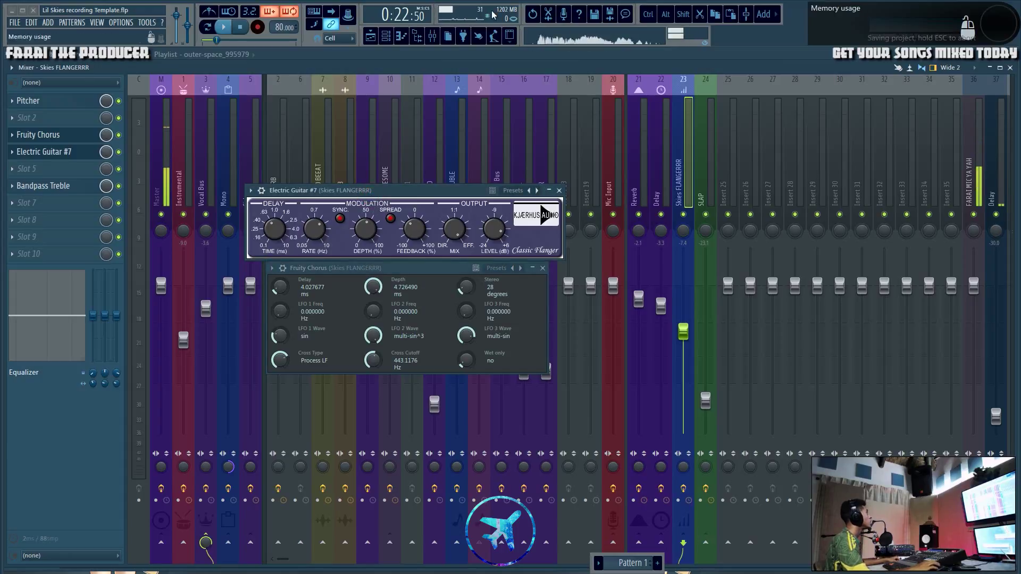
# - Set the M-Audio M-Track Eight ASIO driver's preferred buffer size to 448 and close the audio settings
pyautogui.click(120, 23)
pyautogui.click(133, 39)
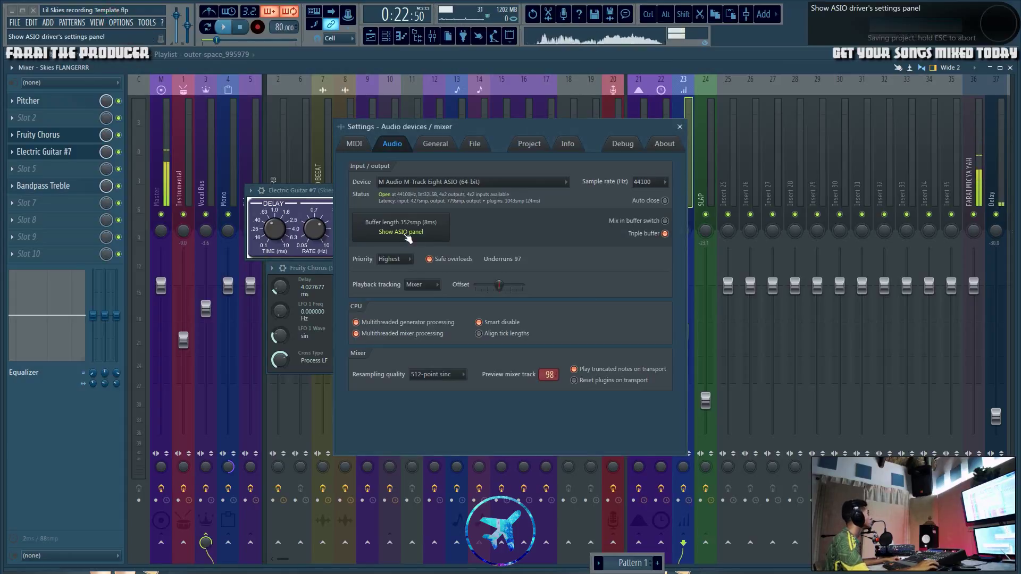
pyautogui.click(407, 232)
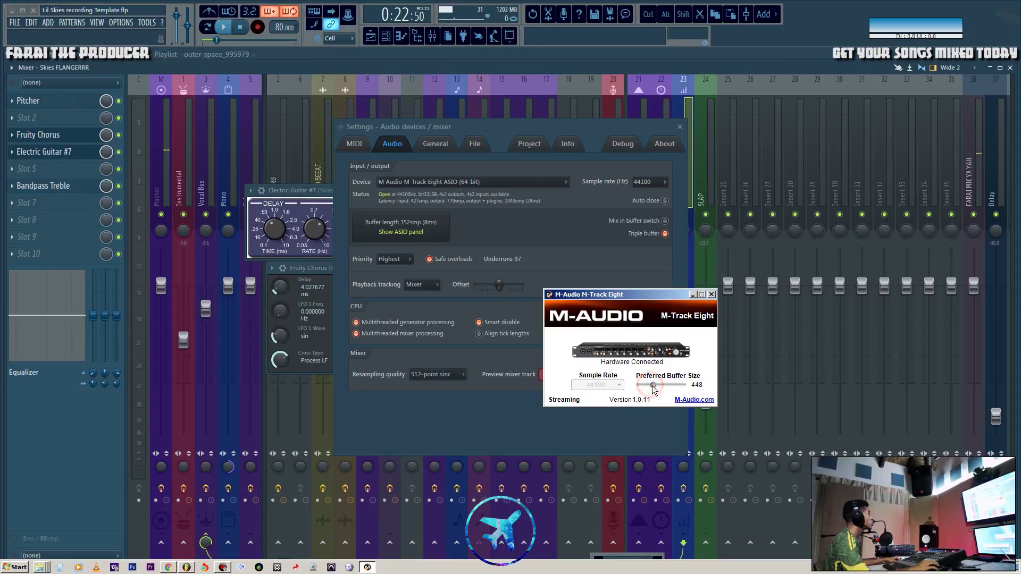
pyautogui.click(711, 295)
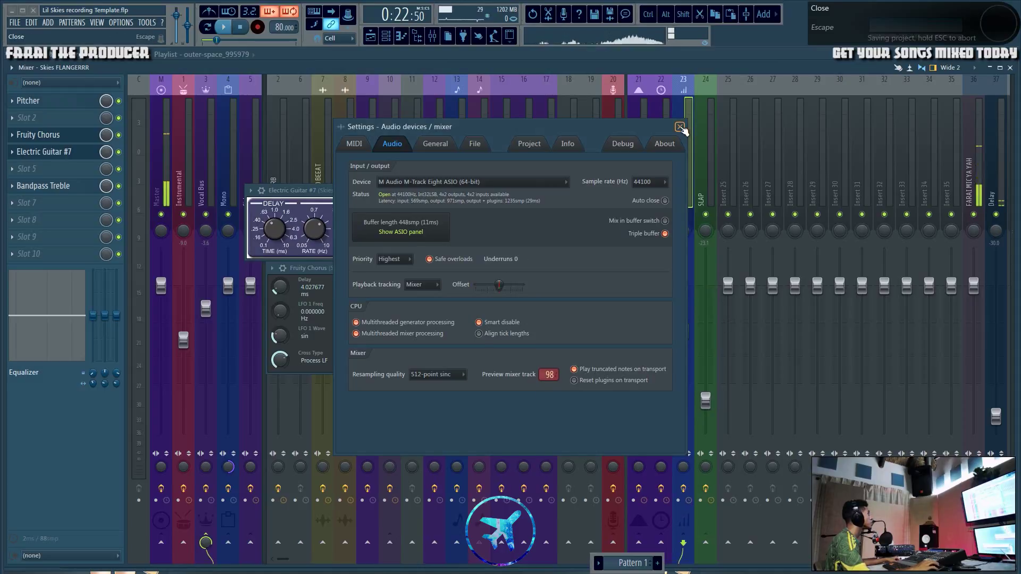
pyautogui.click(679, 126)
pyautogui.moveTo(549, 196); pyautogui.dragTo(554, 196)
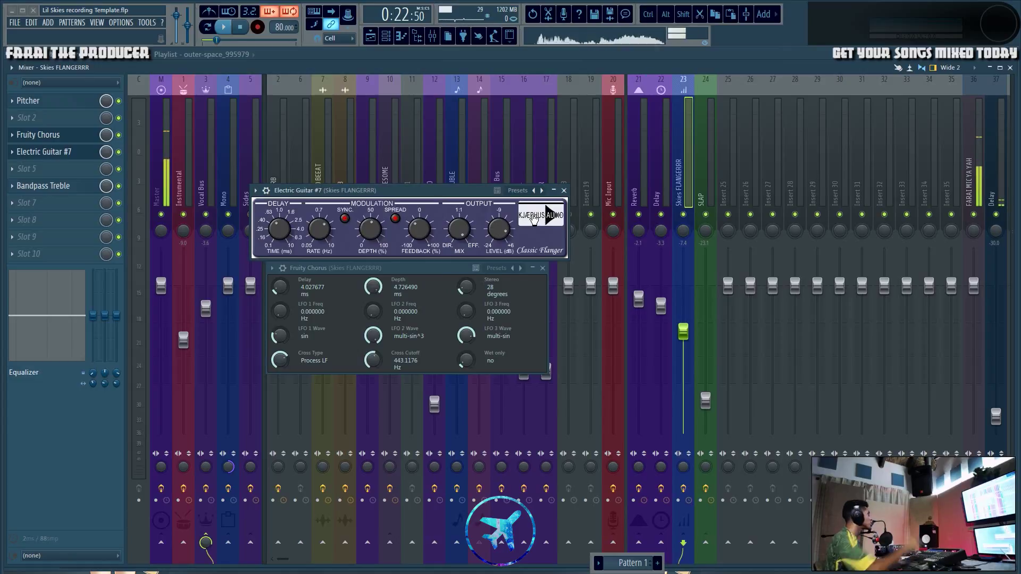
# - Open the Bandpass Treble EQ of the Skies FLANGERRR track to examine its bands, and close the track's effect windows
pyautogui.hotkey('ctrl', 's')
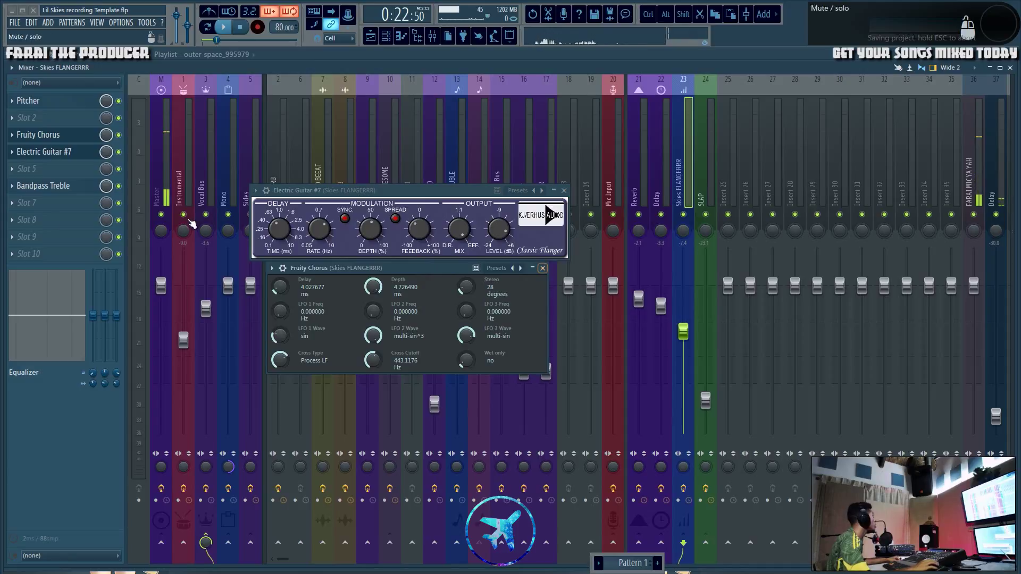
pyautogui.click(43, 185)
pyautogui.moveTo(705, 157); pyautogui.dragTo(434, 372)
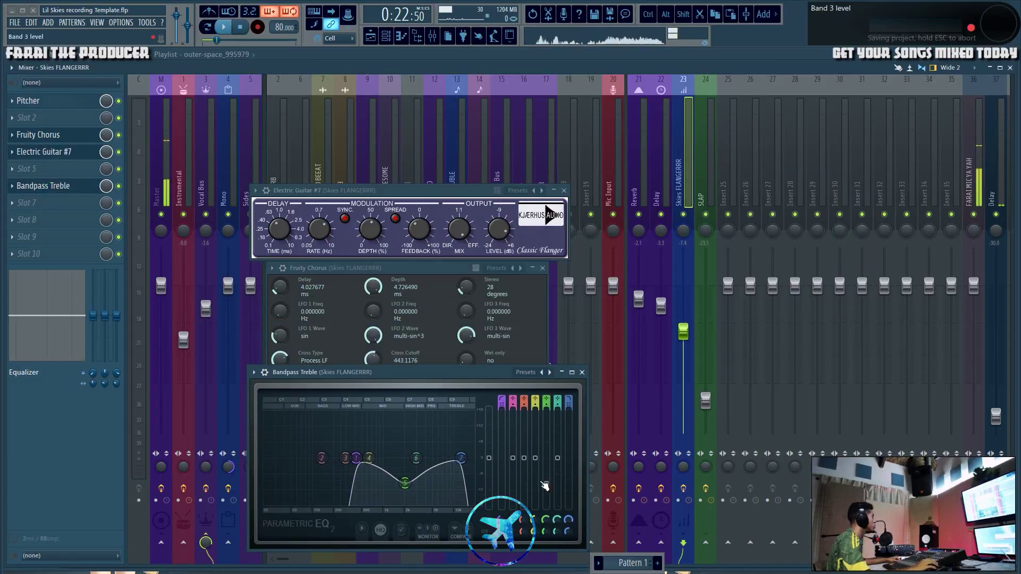
pyautogui.click(581, 372)
pyautogui.click(563, 190)
pyautogui.click(542, 268)
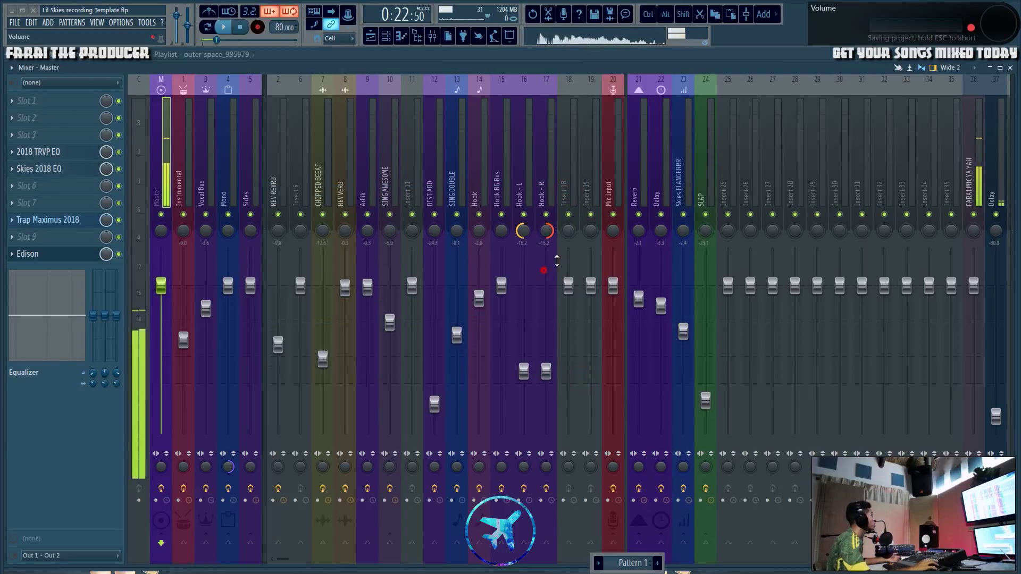
# - Open the SLAP delay and Fruity parametric EQ 2 of the SLAP mixer track together, examine their settings and close them
pyautogui.click(701, 179)
pyautogui.click(46, 106)
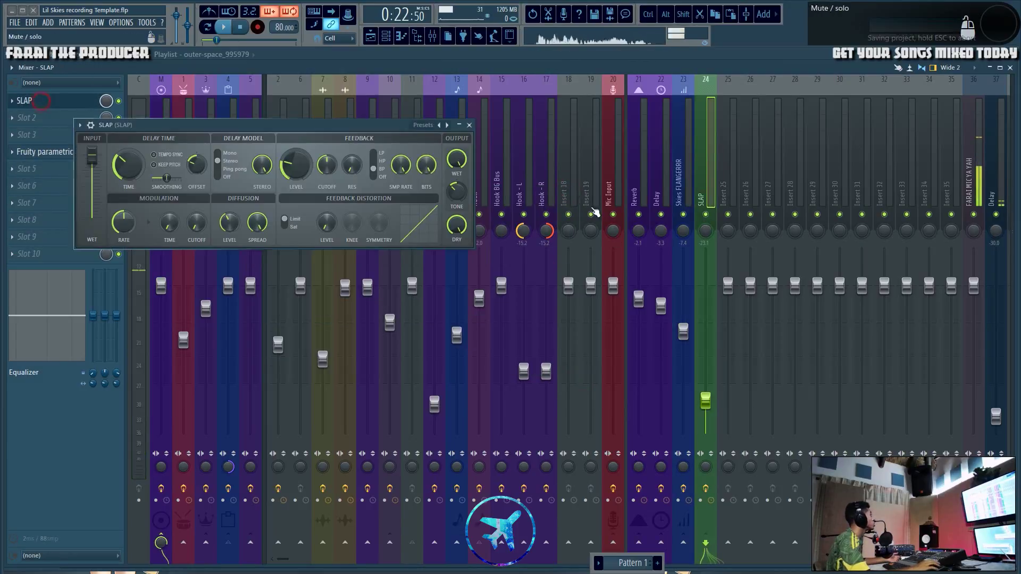
pyautogui.moveTo(355, 126); pyautogui.dragTo(596, 156)
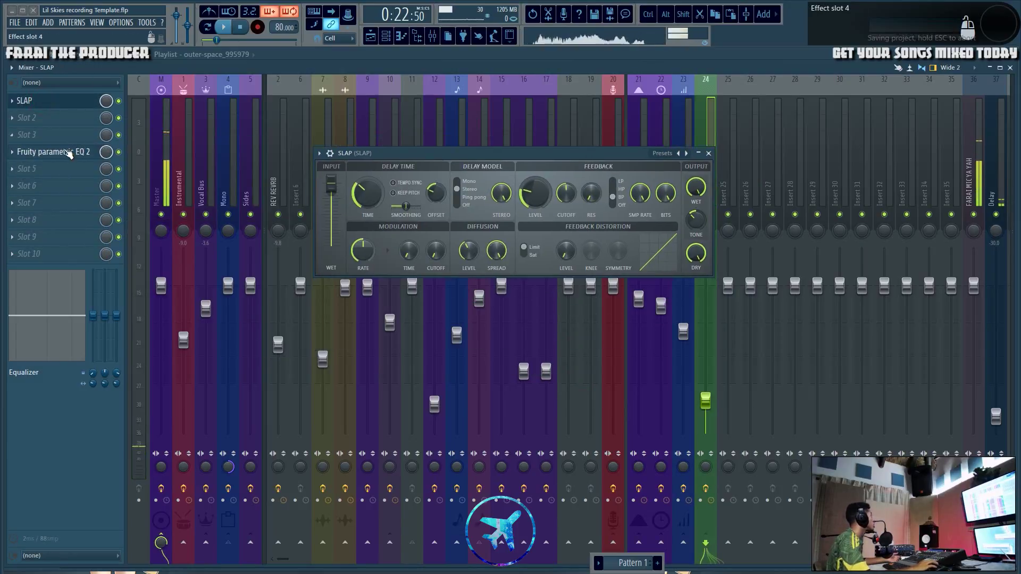
pyautogui.click(68, 154)
pyautogui.moveTo(305, 130); pyautogui.dragTo(582, 286)
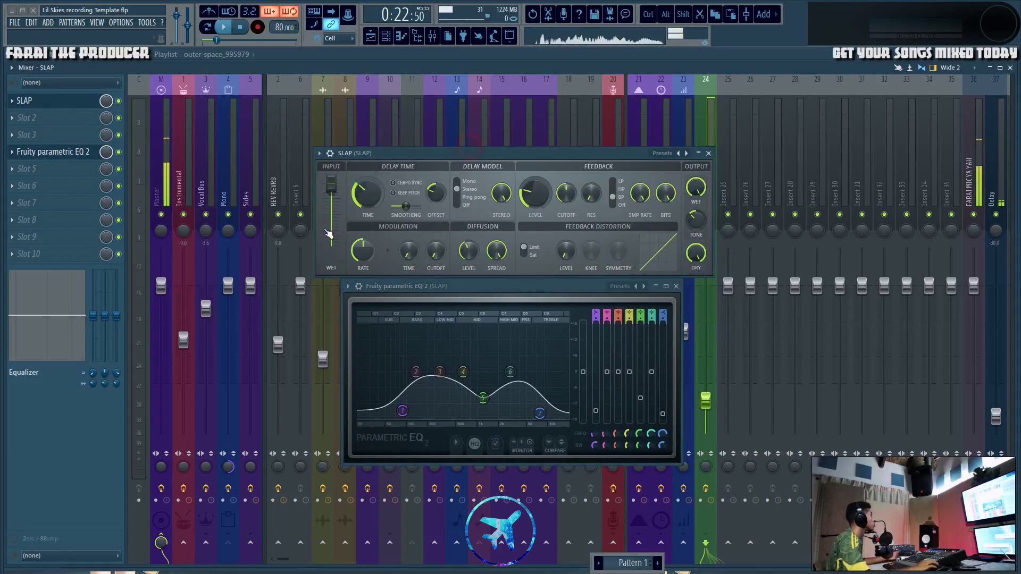
pyautogui.click(676, 287)
pyautogui.click(702, 129)
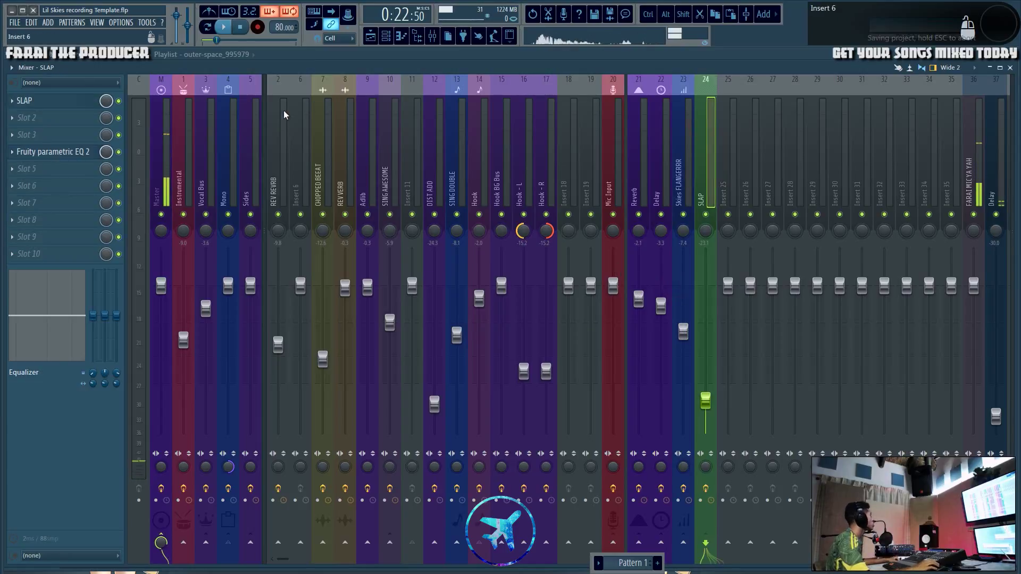
# - Open the Soft Roll Off EQ of the Mono mixer track to examine its low-cut curve
pyautogui.click(236, 132)
pyautogui.click(61, 104)
pyautogui.moveTo(478, 238); pyautogui.dragTo(315, 175)
pyautogui.press('F1')
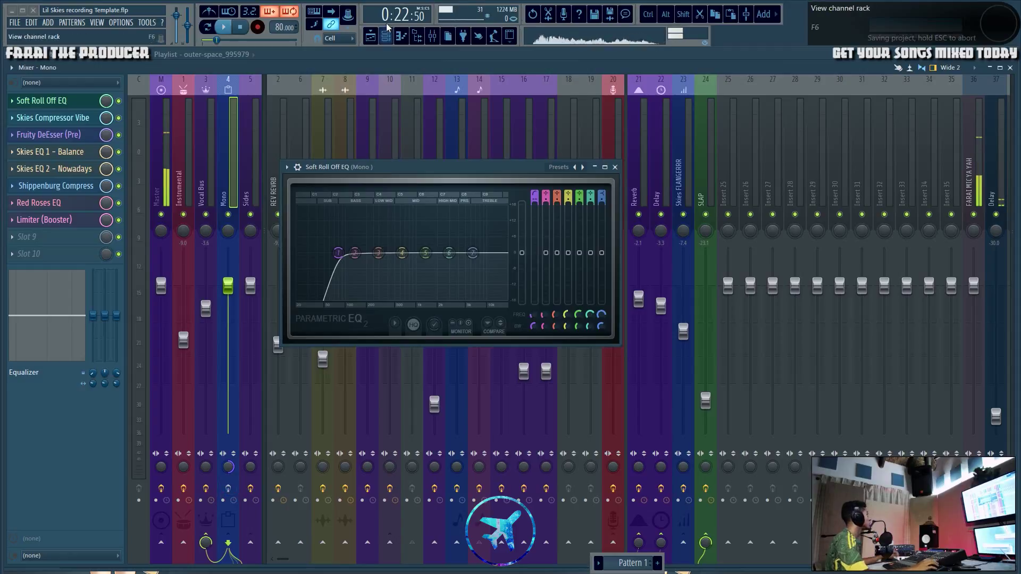
# - Play back the hook to compare the Mono mixer track with its effects bypassed and enabled, and save the project
pyautogui.click(372, 36)
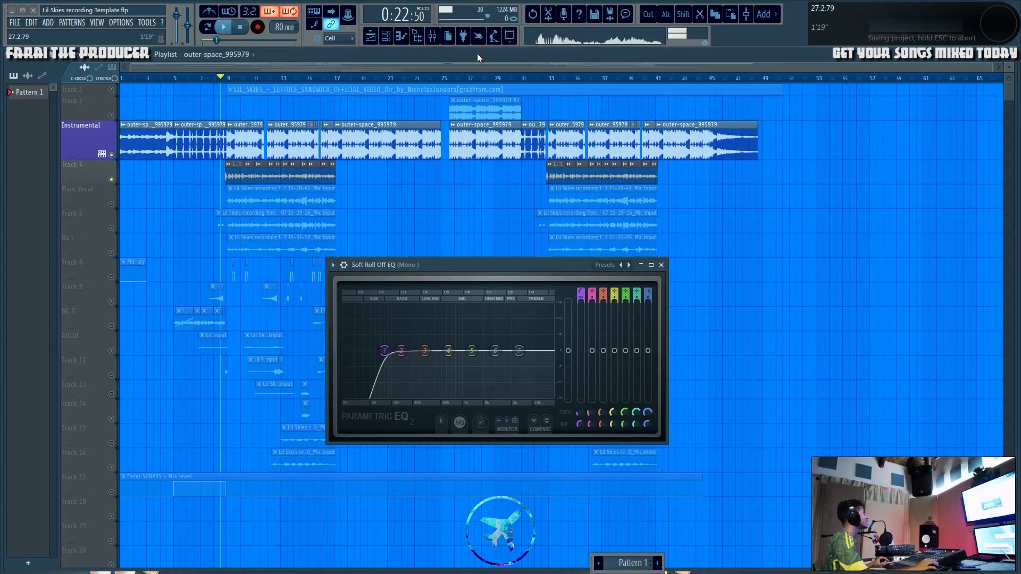
pyautogui.press('space')
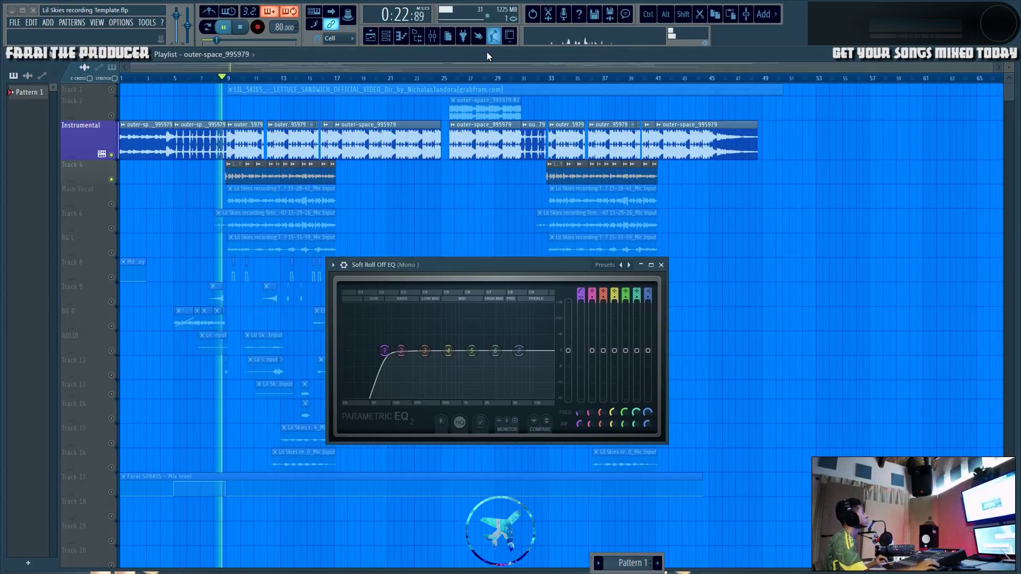
pyautogui.click(434, 42)
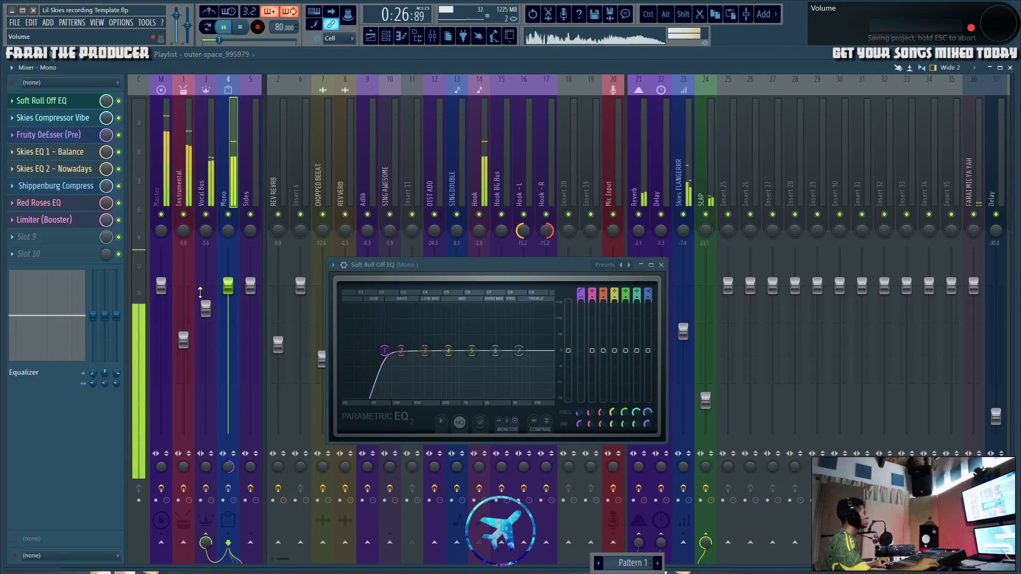
pyautogui.click(228, 488)
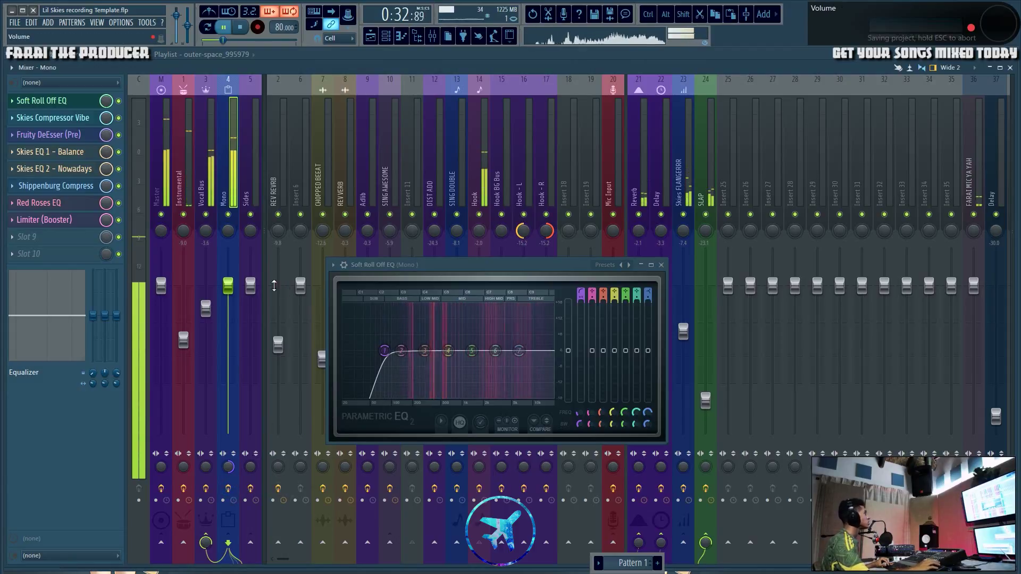
pyautogui.press('space')
pyautogui.hotkey('ctrl', 's')
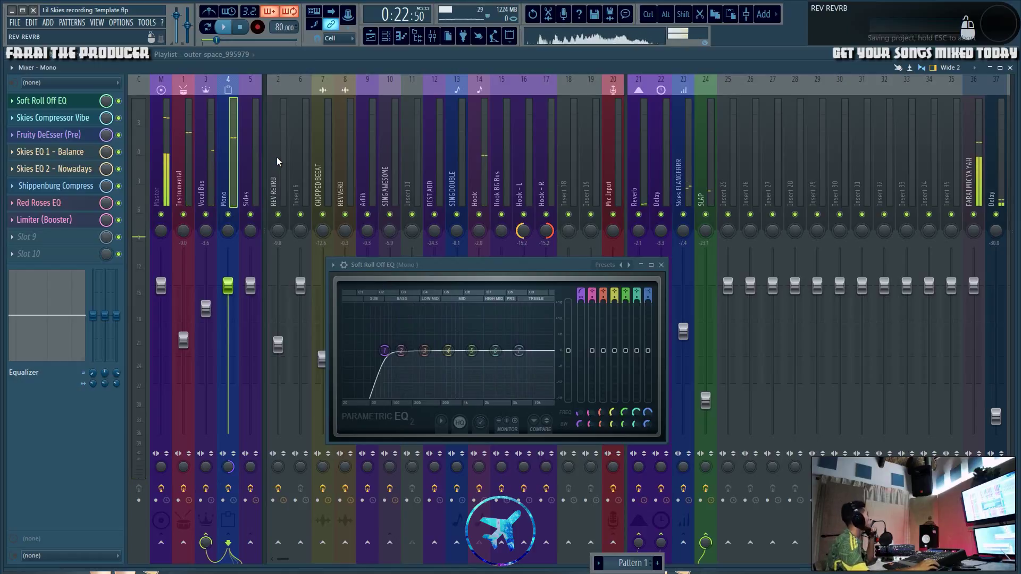
# - Open the Mono track's Skies Compressor Vibe alongside the Soft Roll Off EQ to examine its settings
pyautogui.click(232, 136)
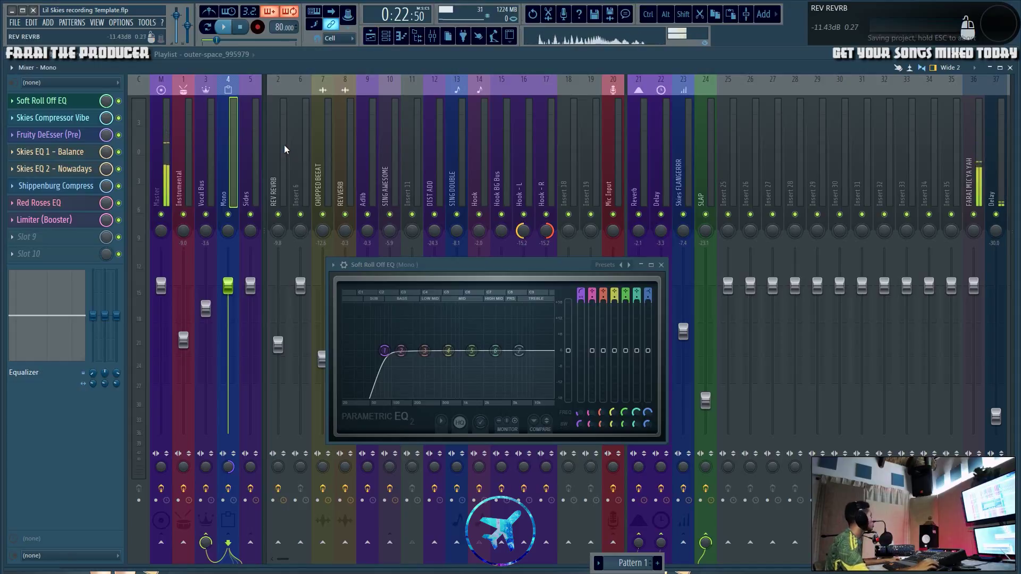
pyautogui.click(370, 35)
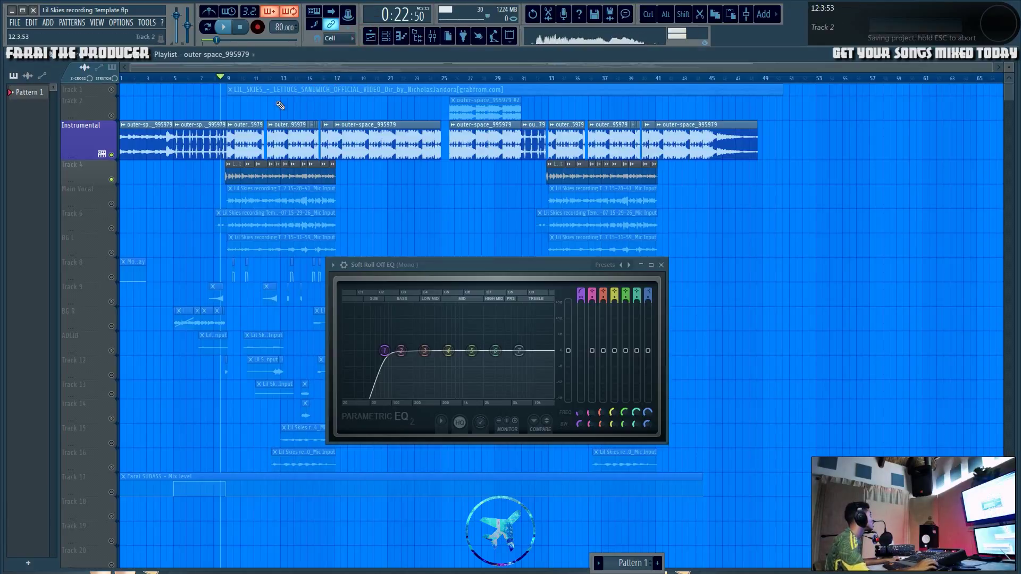
pyautogui.click(432, 35)
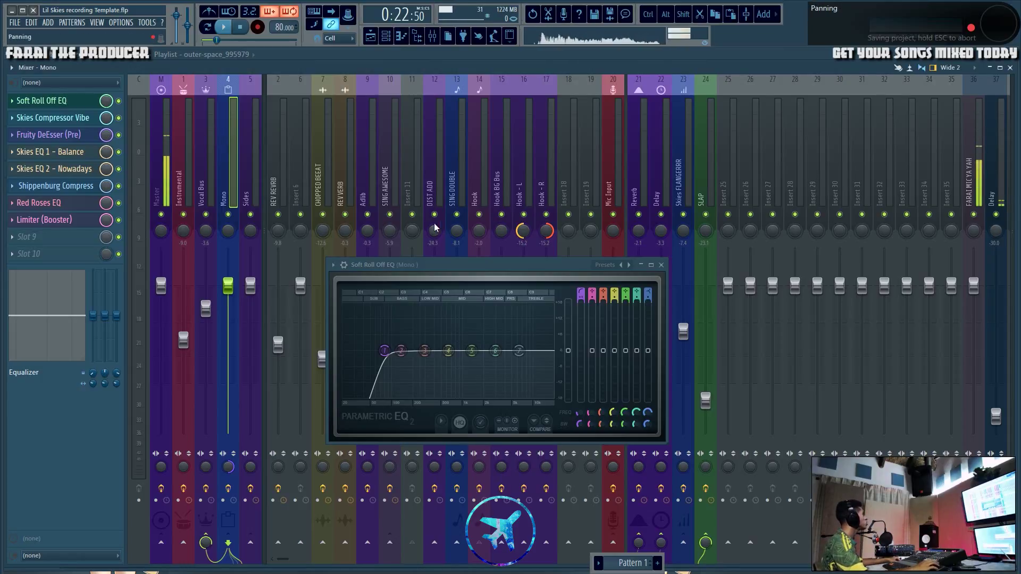
pyautogui.moveTo(427, 265); pyautogui.dragTo(417, 215)
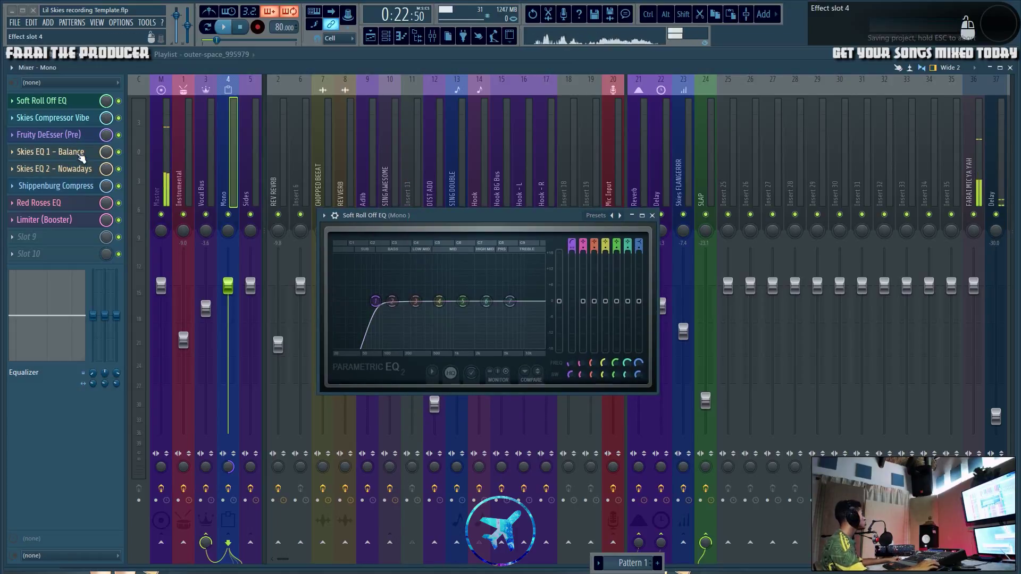
pyautogui.click(51, 116)
pyautogui.moveTo(579, 232); pyautogui.dragTo(416, 151)
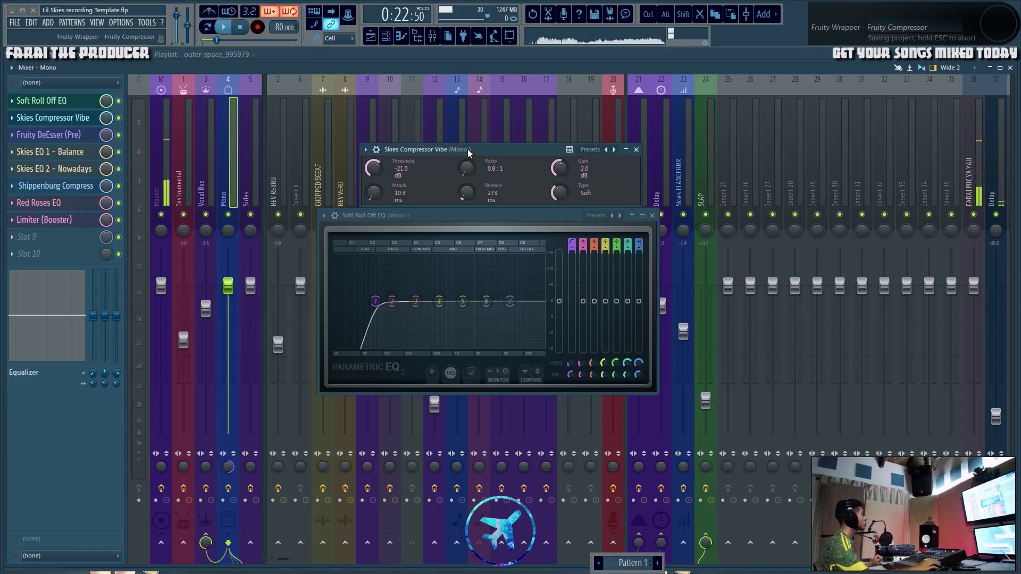
# - Set the Skies Compressor Vibe ratio to 0.9 : 1 and save the project
pyautogui.moveTo(466, 168); pyautogui.dragTo(467, 165)
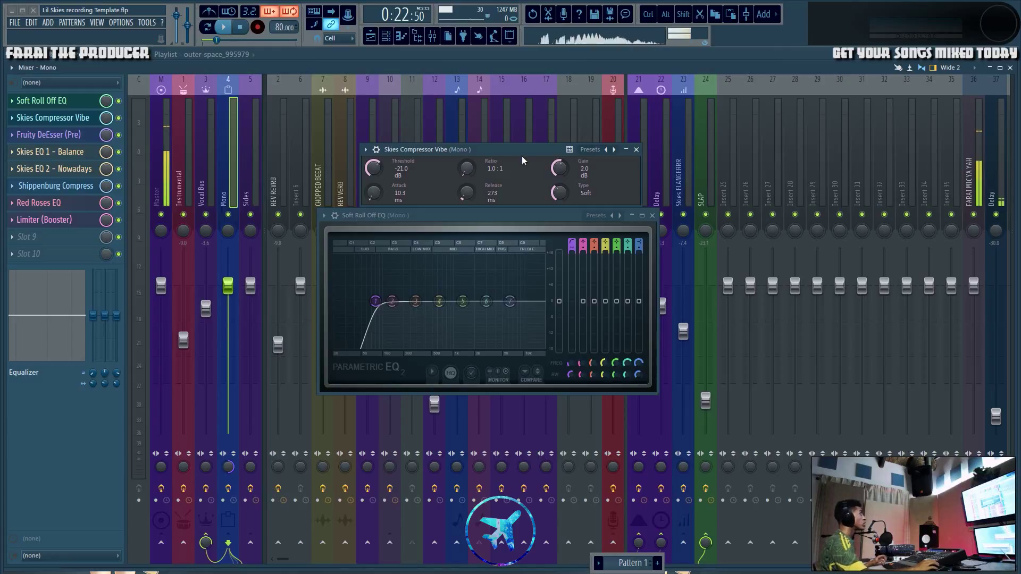
pyautogui.hotkey('ctrl', 'z')
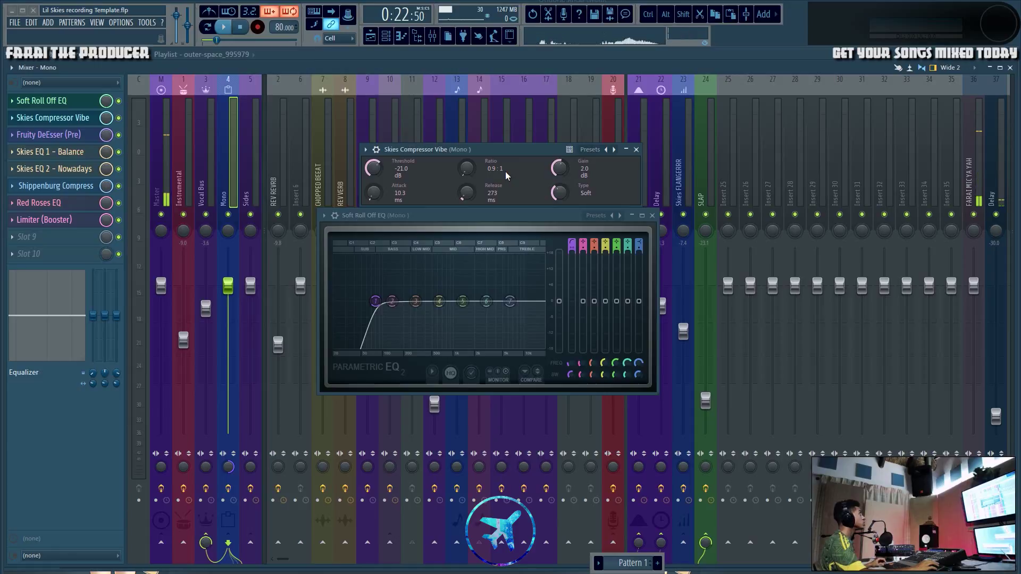
pyautogui.hotkey('ctrl', 's')
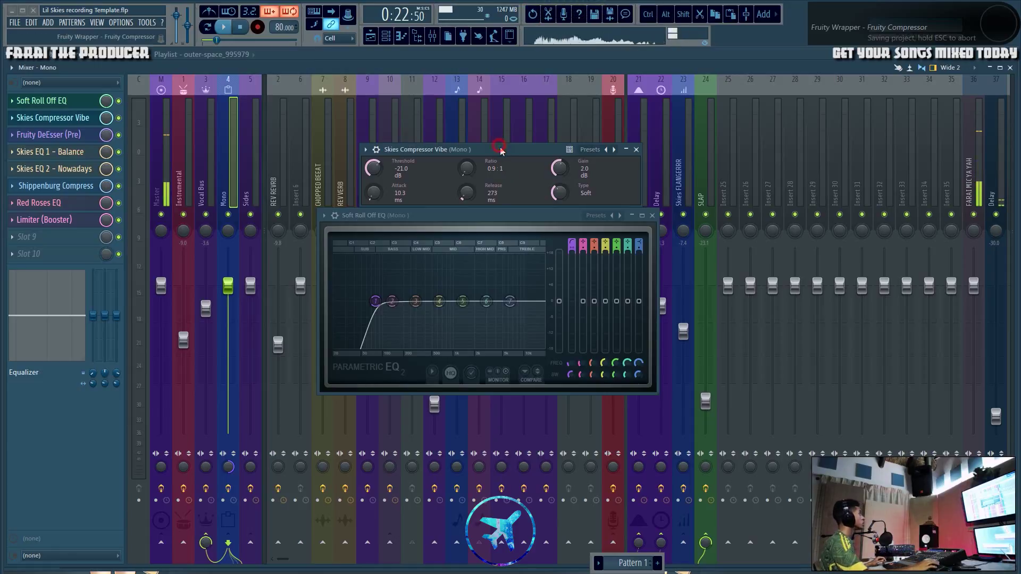
pyautogui.hotkey('ctrl', 's')
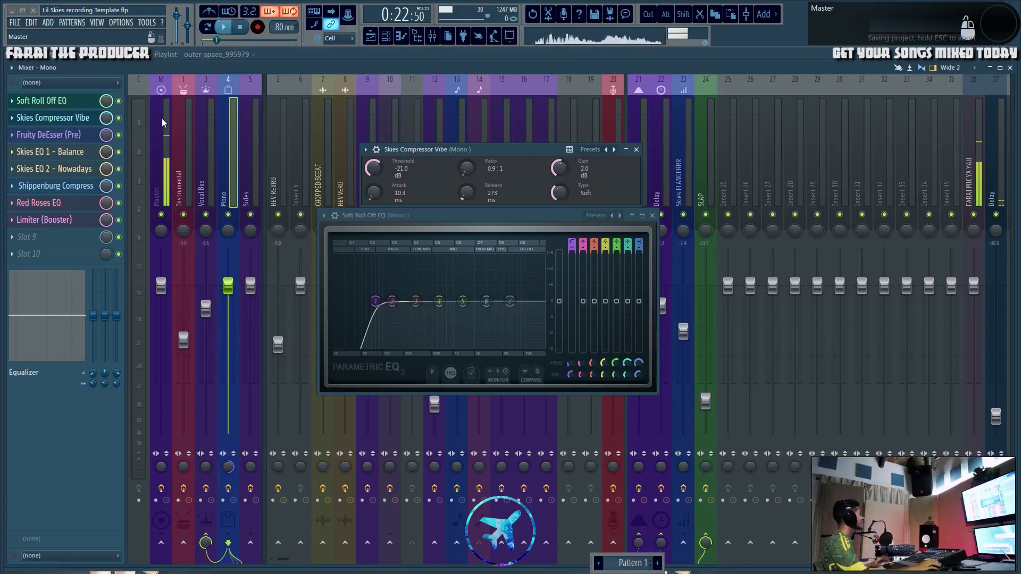
# - Compare playback with Skies Compressor Vibe switched off and on in the Mono track, and save the project
pyautogui.click(118, 117)
pyautogui.hotkey('ctrl', 's')
pyautogui.press('space')
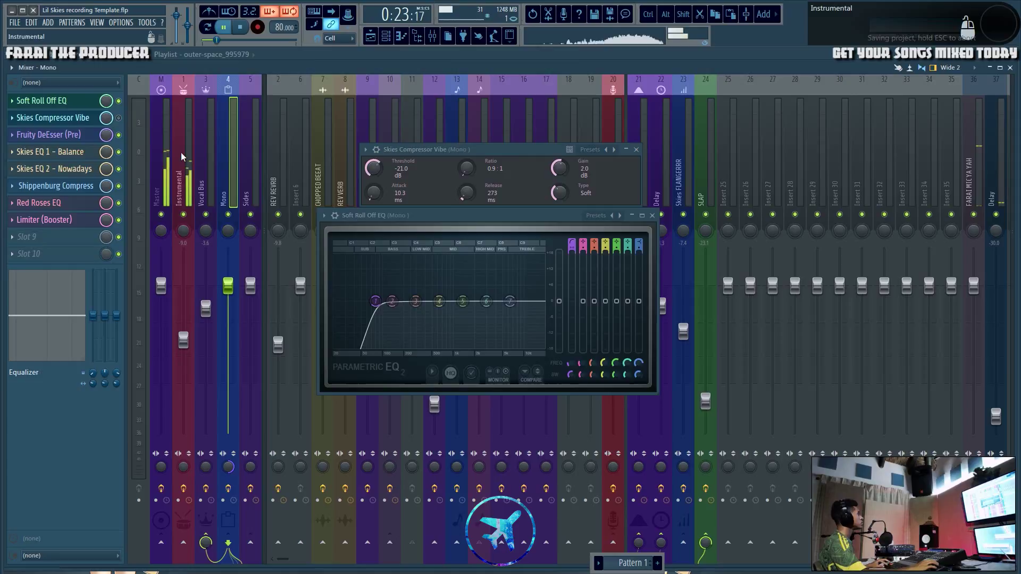
pyautogui.click(119, 117)
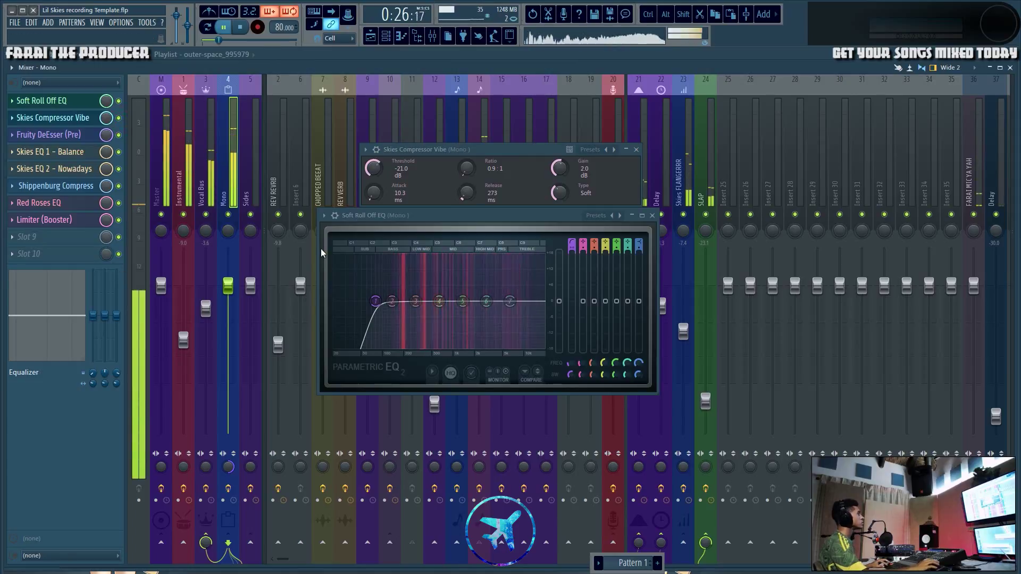
pyautogui.click(119, 117)
pyautogui.hotkey('ctrl', 's')
pyautogui.click(118, 117)
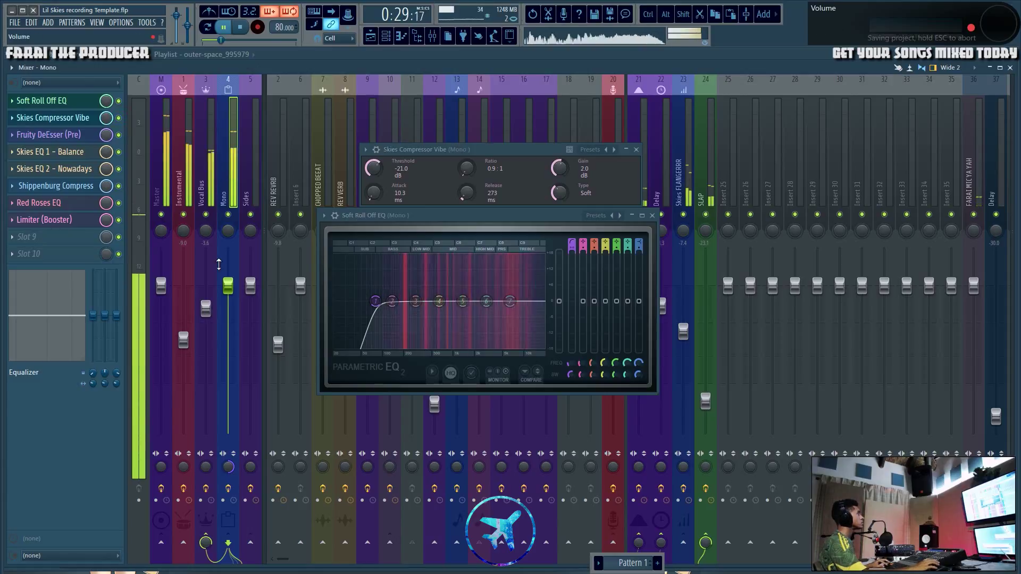
pyautogui.press('space')
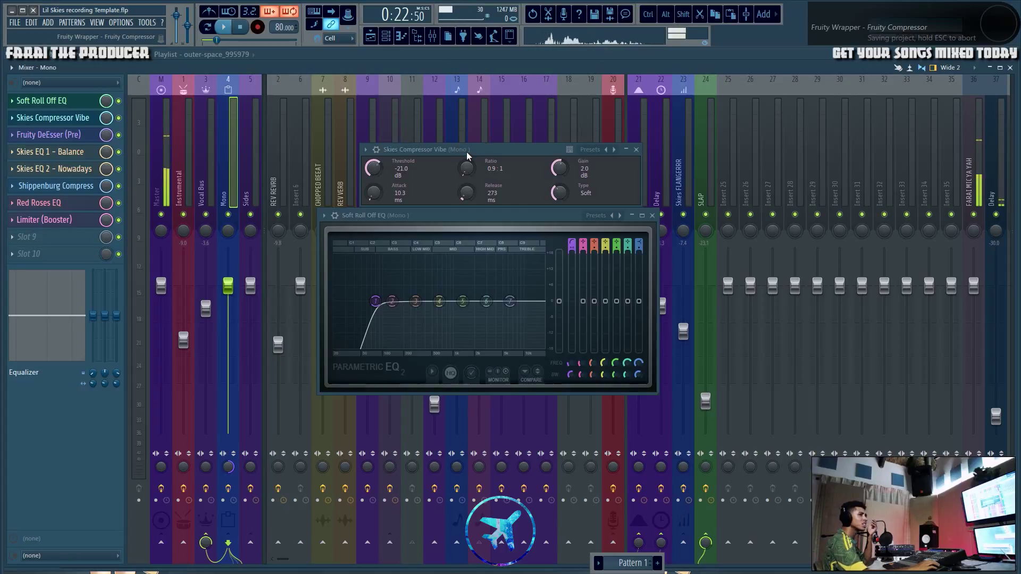
# - Close the compressor and Soft Roll Off EQ windows and open the Mono track's Fruity DeEsser (Pre) to examine its bands
pyautogui.click(636, 149)
pyautogui.click(652, 215)
pyautogui.click(71, 135)
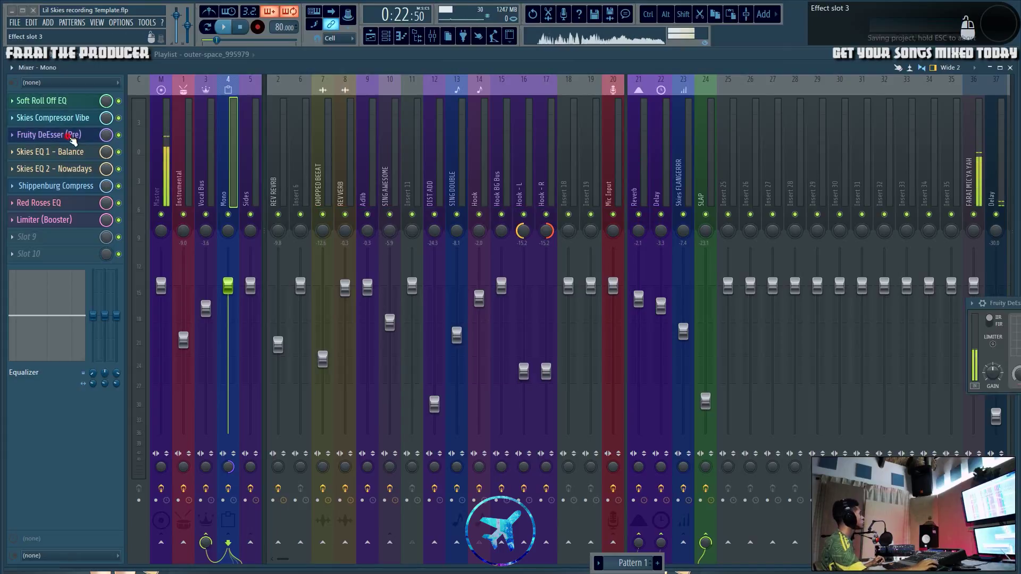
pyautogui.moveTo(986, 302); pyautogui.dragTo(337, 241)
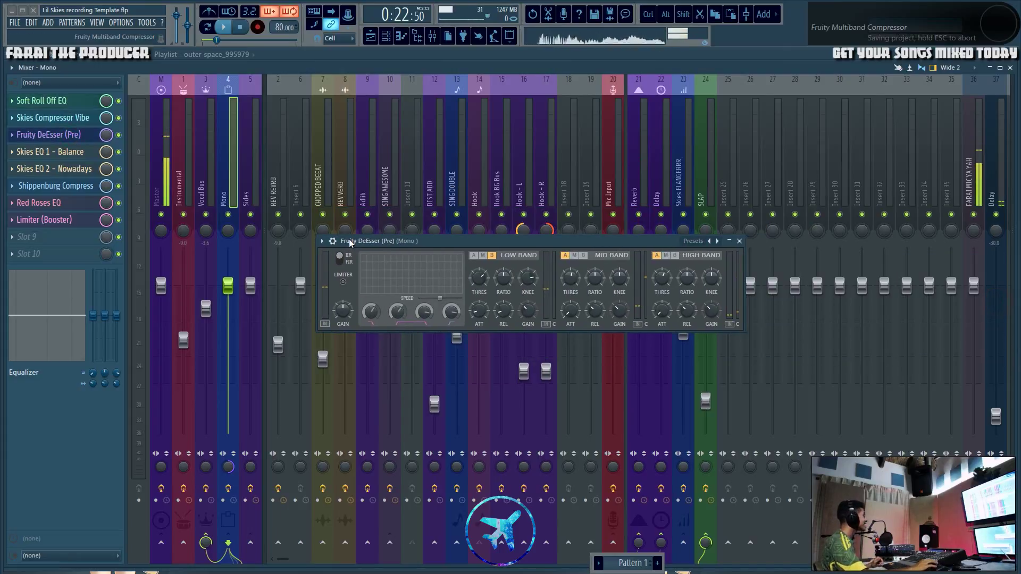
pyautogui.moveTo(470, 243); pyautogui.dragTo(447, 263)
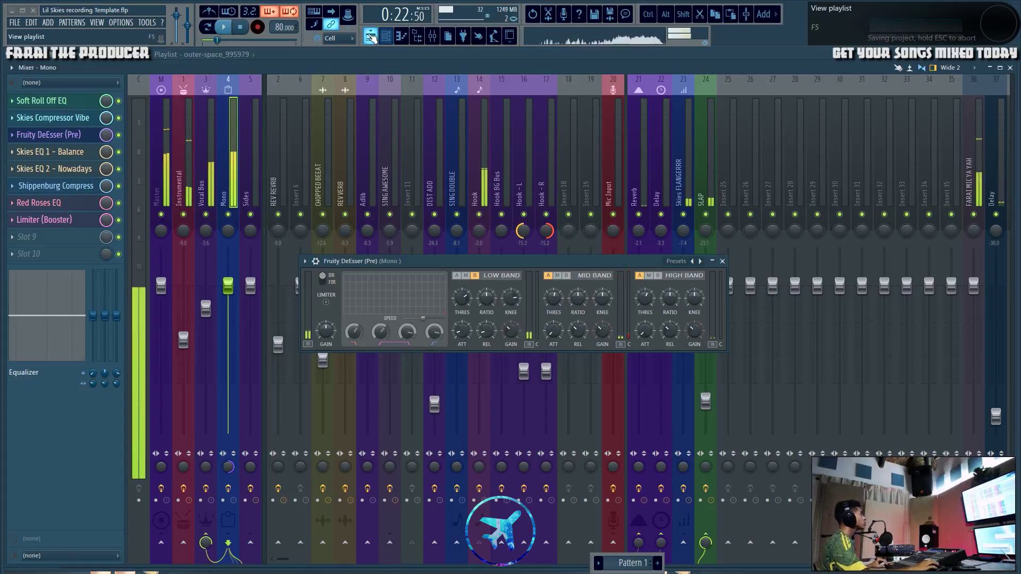
# - Play the song from bar 13 to watch Fruity DeEsser (Pre) react to the vocal, and close the de-esser
pyautogui.click(371, 37)
pyautogui.click(287, 78)
pyautogui.press('space')
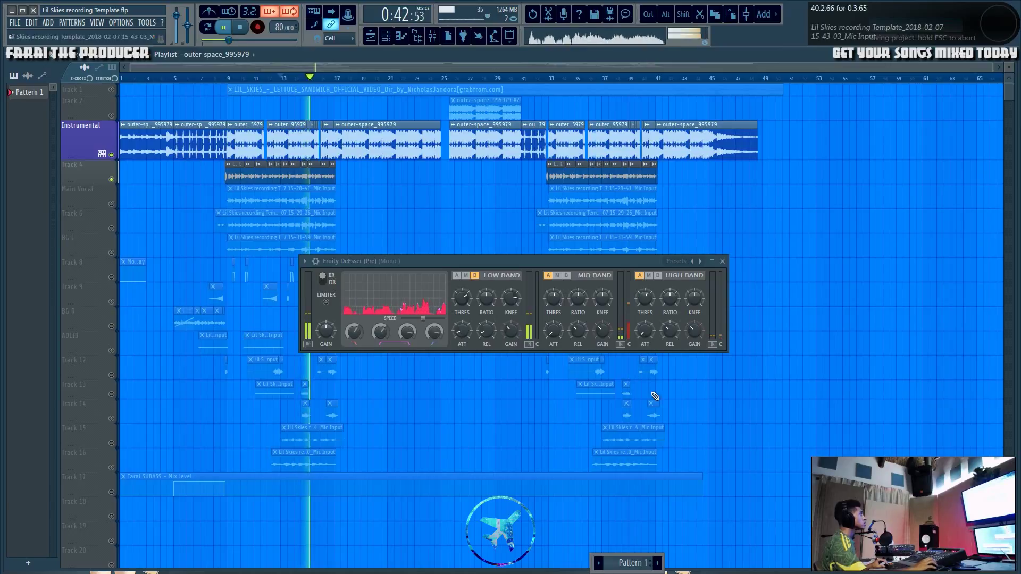
pyautogui.click(440, 41)
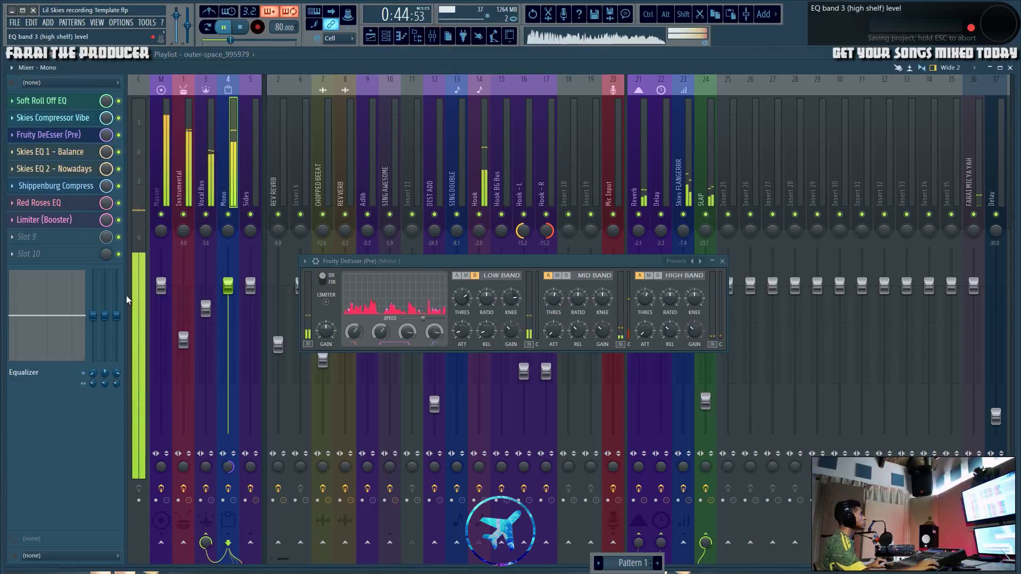
pyautogui.press('space')
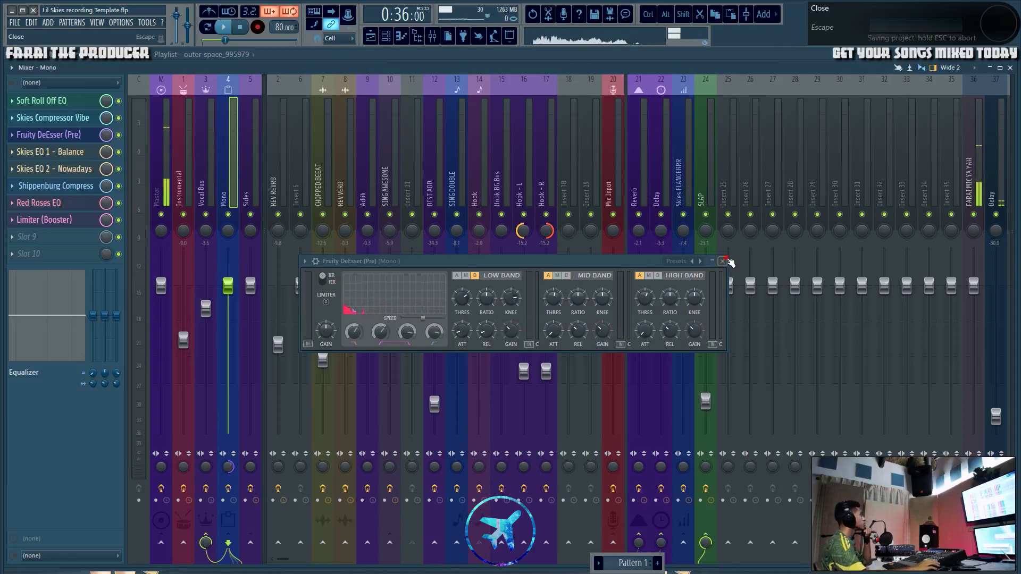
pyautogui.click(722, 261)
# - Open Skies EQ 1 - Balance and Skies EQ 2 - Nowadays one above the other to examine their curves
pyautogui.click(50, 152)
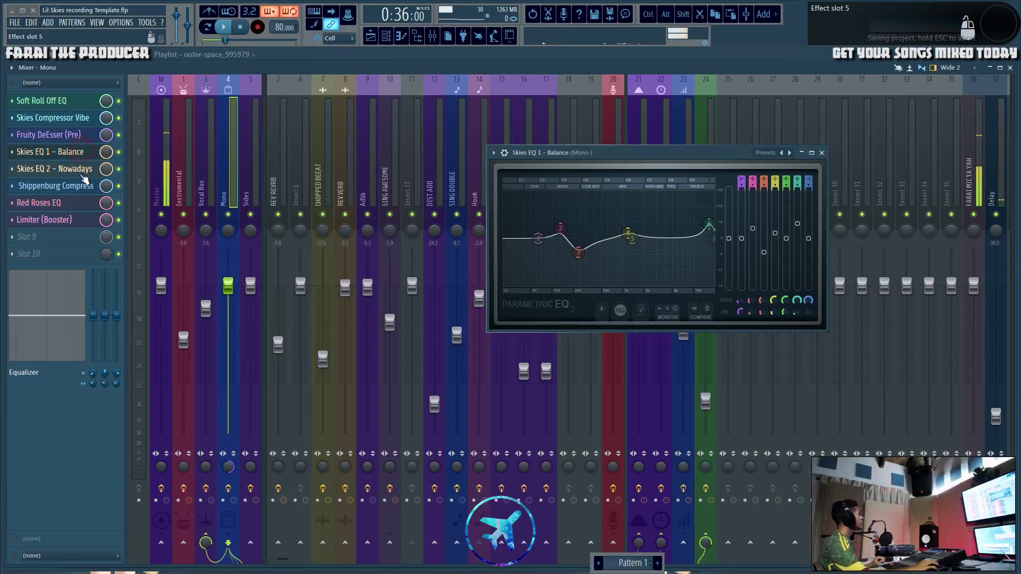
pyautogui.click(54, 169)
pyautogui.moveTo(523, 199); pyautogui.dragTo(633, 348)
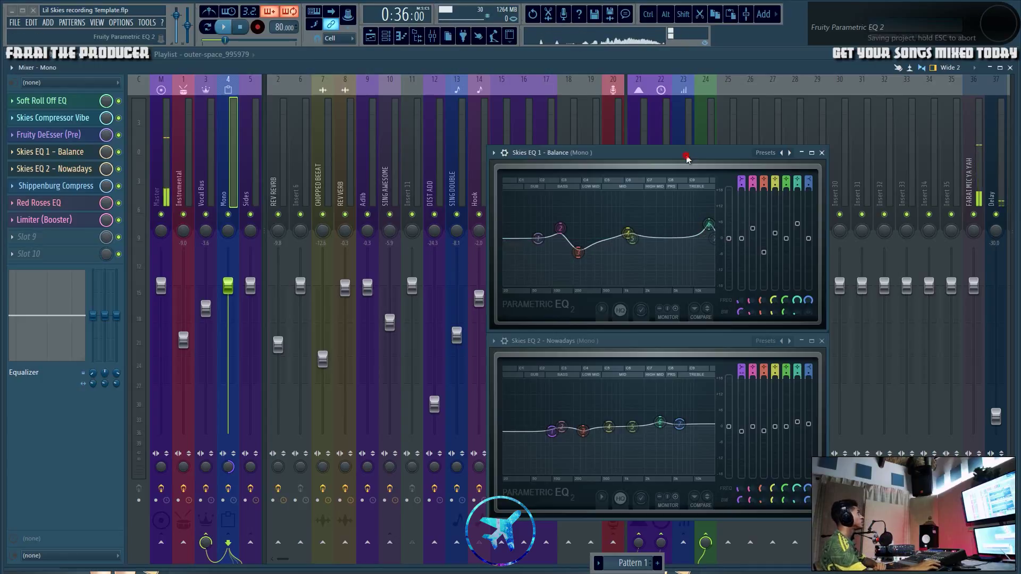
pyautogui.moveTo(708, 224); pyautogui.dragTo(711, 209)
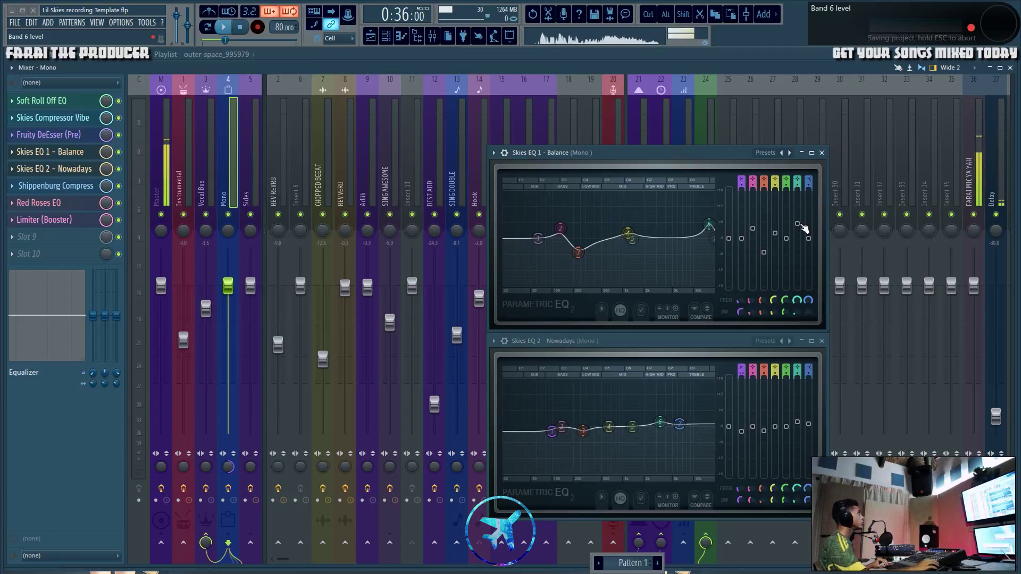
# - Play the song with band 6 of Skies EQ 1 - Balance boosted to 18.0 dB, and undo the boost
pyautogui.press('space')
pyautogui.moveTo(798, 225); pyautogui.dragTo(802, 194)
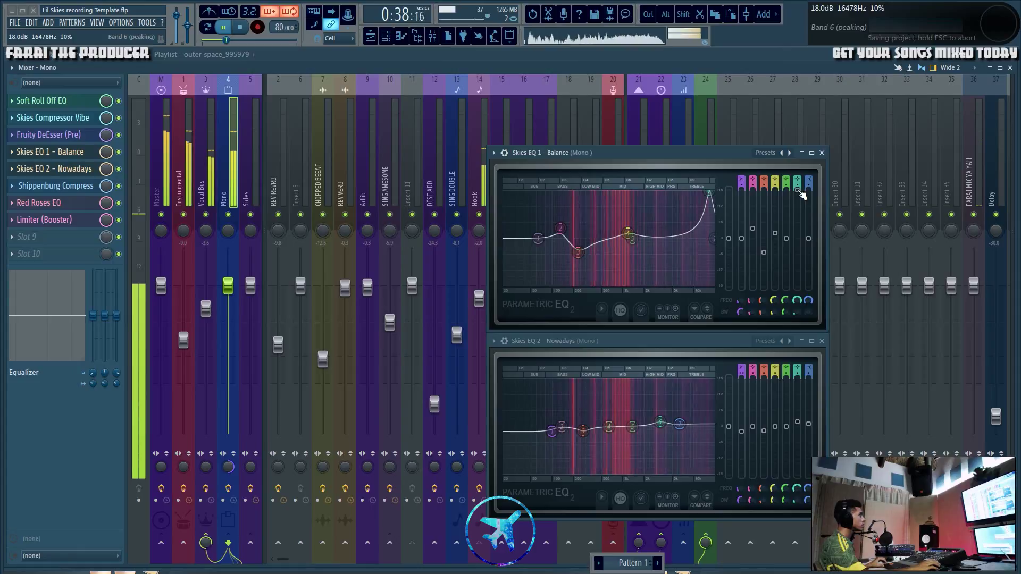
pyautogui.hotkey('ctrl', 'z')
pyautogui.press('space')
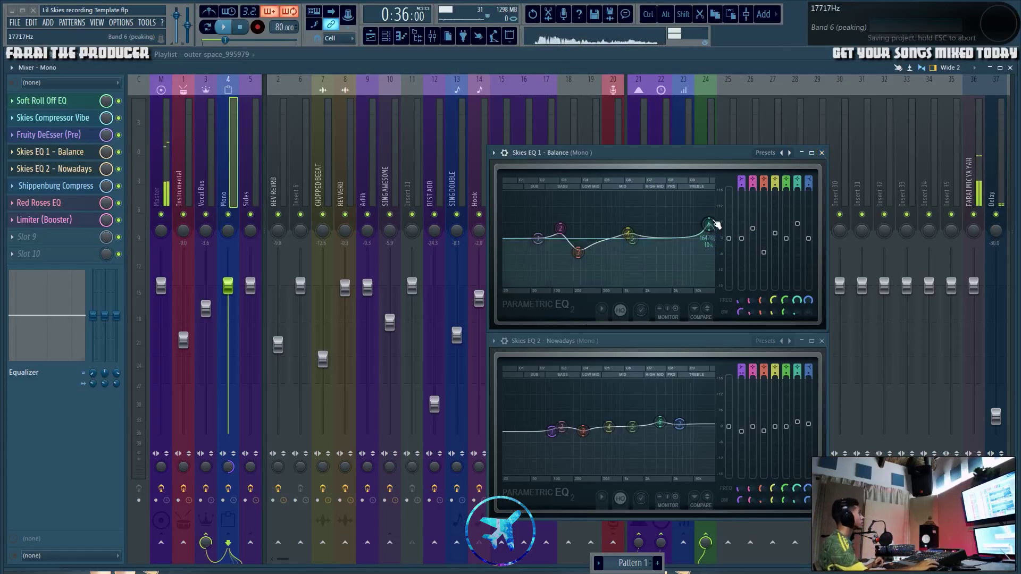
# - Close both Skies EQ windows and open the Mono track's Shippenburg Compress to examine its settings
pyautogui.click(821, 154)
pyautogui.click(821, 341)
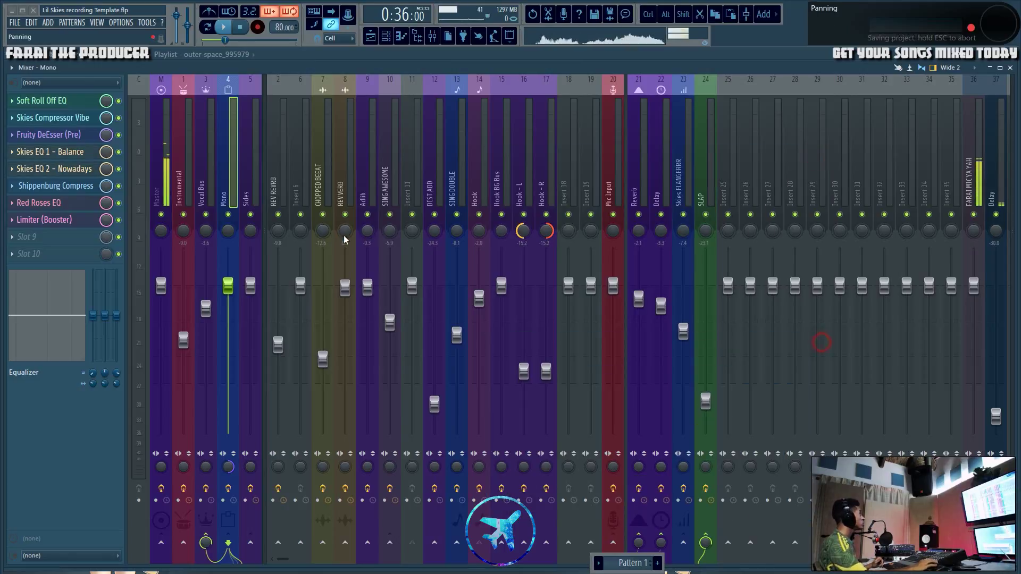
pyautogui.click(84, 192)
pyautogui.moveTo(634, 207); pyautogui.dragTo(519, 242)
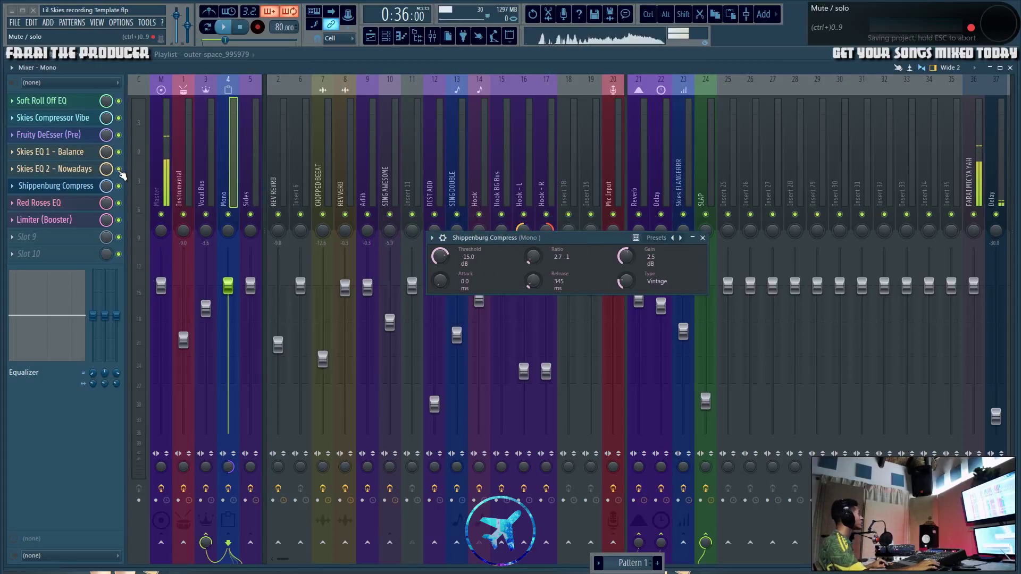
# - Switch off Shippenburg Compress, Red Roses EQ and Limiter (Booster) in the Mono track, and listen to the song without them
pyautogui.press('space')
pyautogui.moveTo(118, 188); pyautogui.dragTo(118, 220)
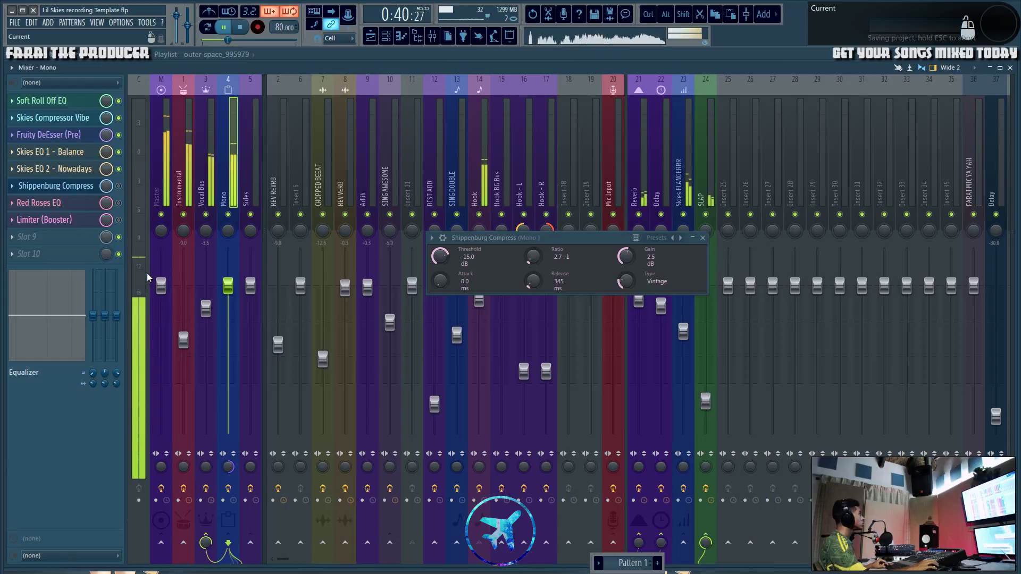
pyautogui.press('space')
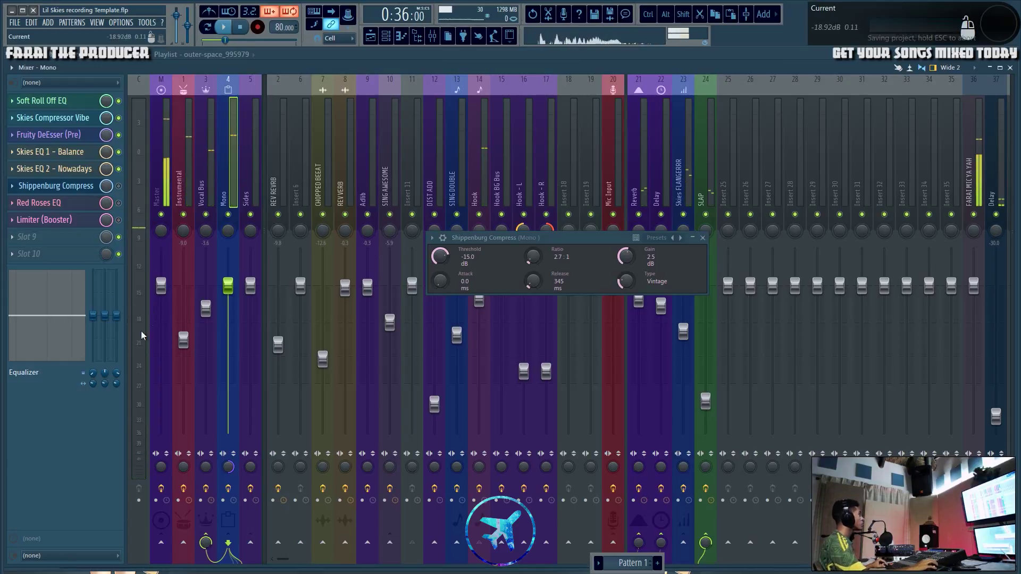
pyautogui.press('space')
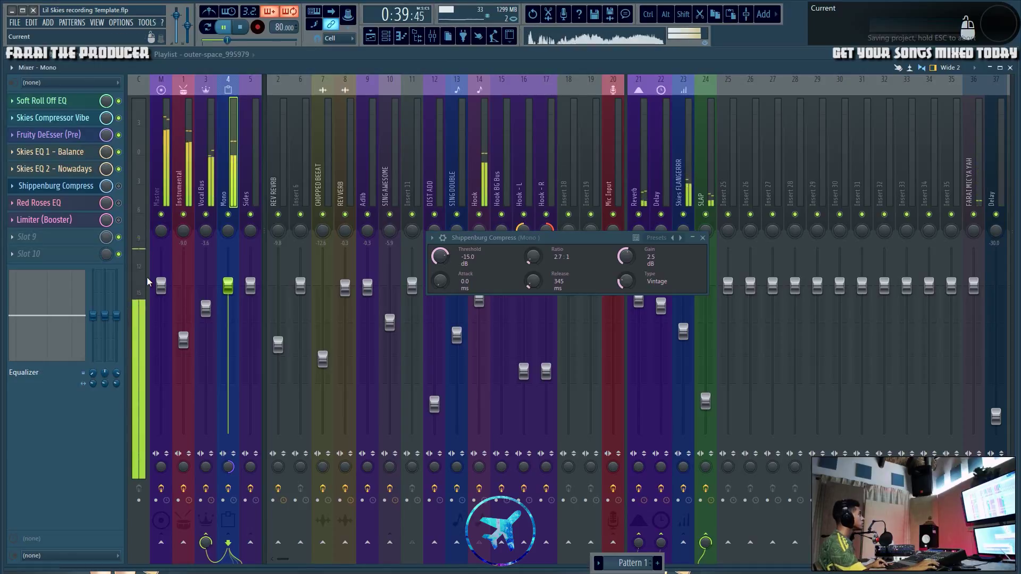
pyautogui.press('space')
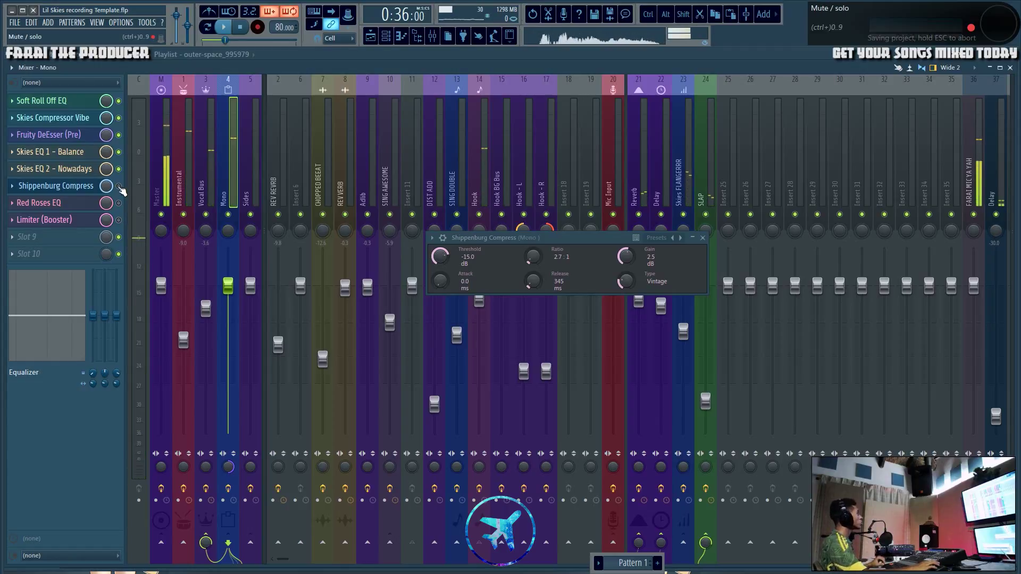
# - Play the song with Shippenburg Compress switched back on, re-enable Red Roses EQ, and save the project
pyautogui.press('space')
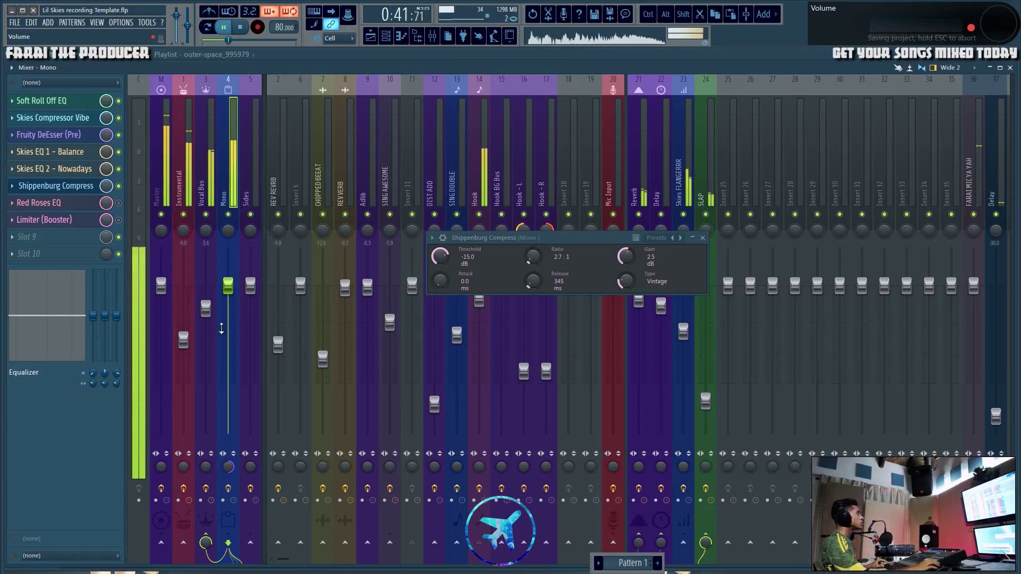
pyautogui.press('space')
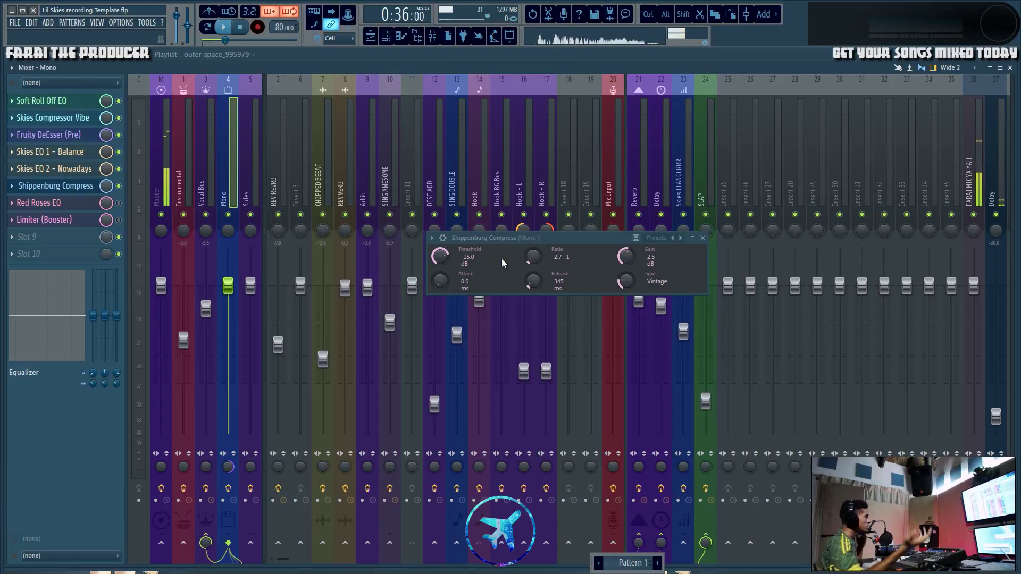
pyautogui.hotkey('ctrl', 's')
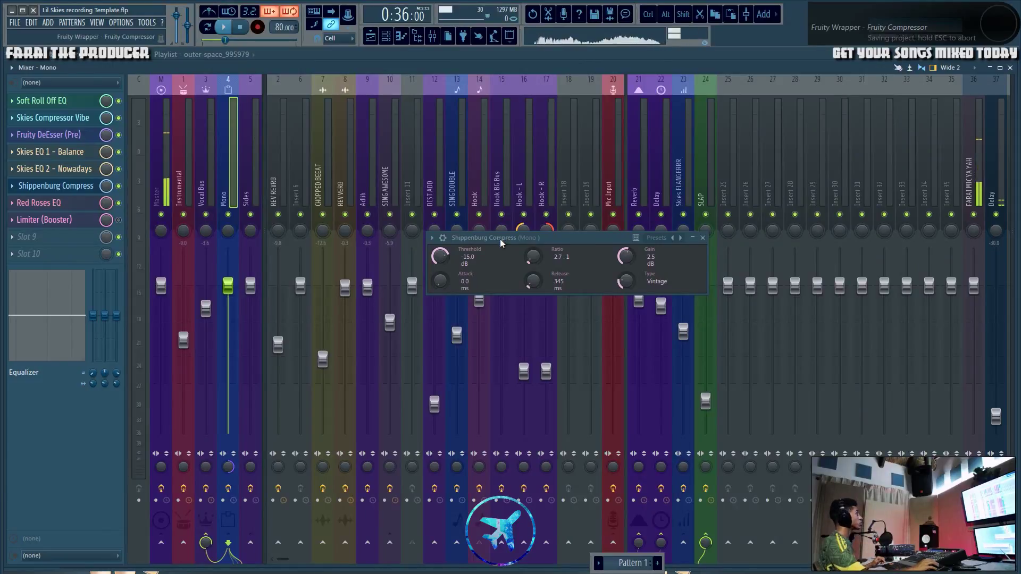
# - Compare playback with Shippenburg Compress's attack at 163.5 ms and at 0.0 ms, and close the compressor
pyautogui.moveTo(500, 239); pyautogui.dragTo(463, 235)
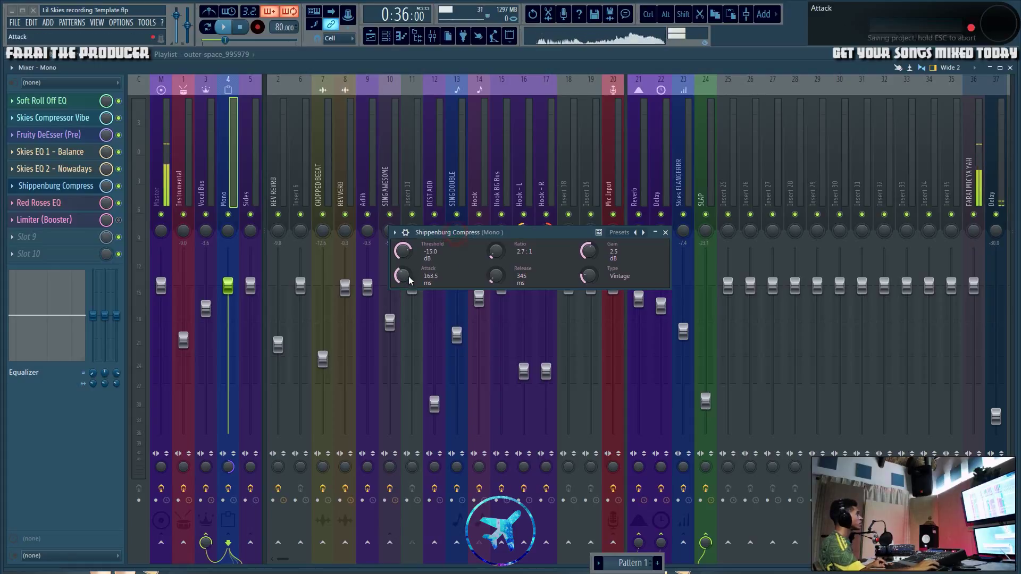
pyautogui.press('space')
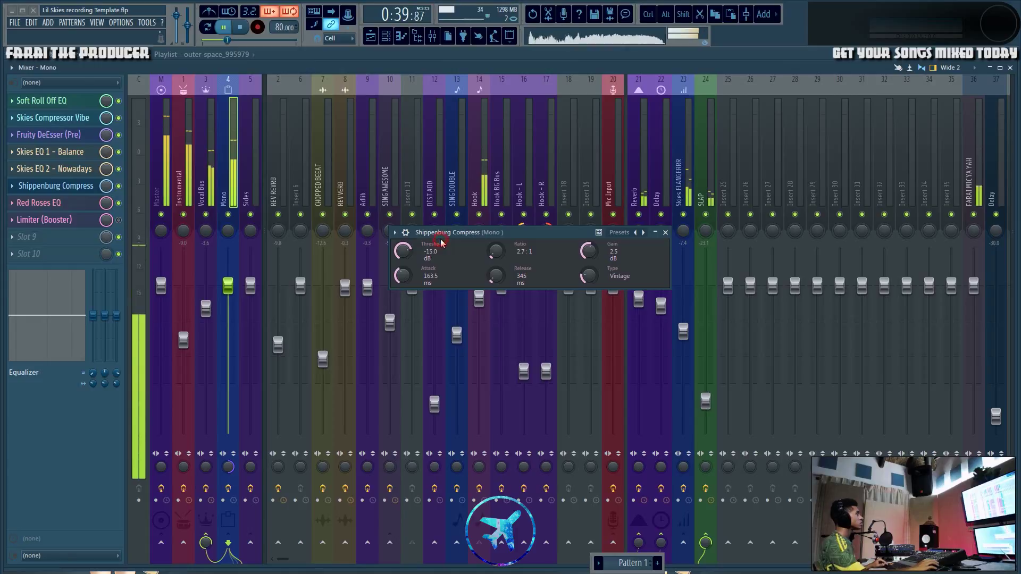
pyautogui.press('space')
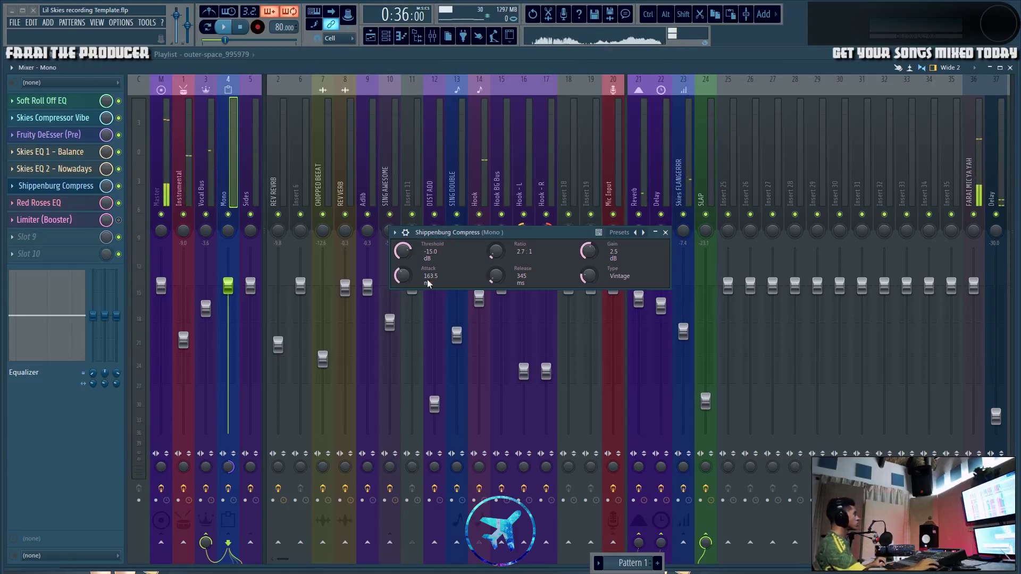
pyautogui.moveTo(427, 283); pyautogui.dragTo(402, 291)
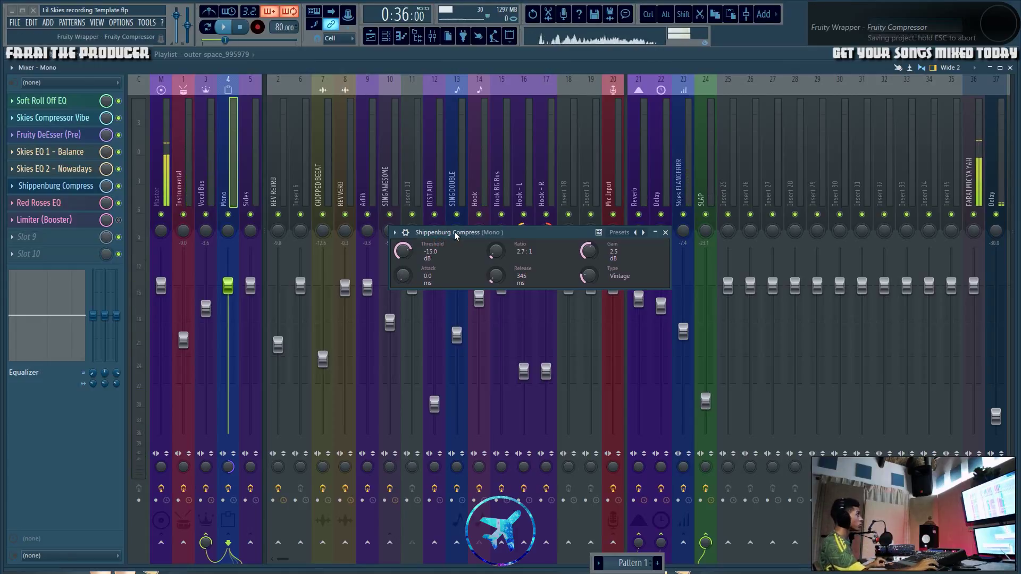
pyautogui.press('space')
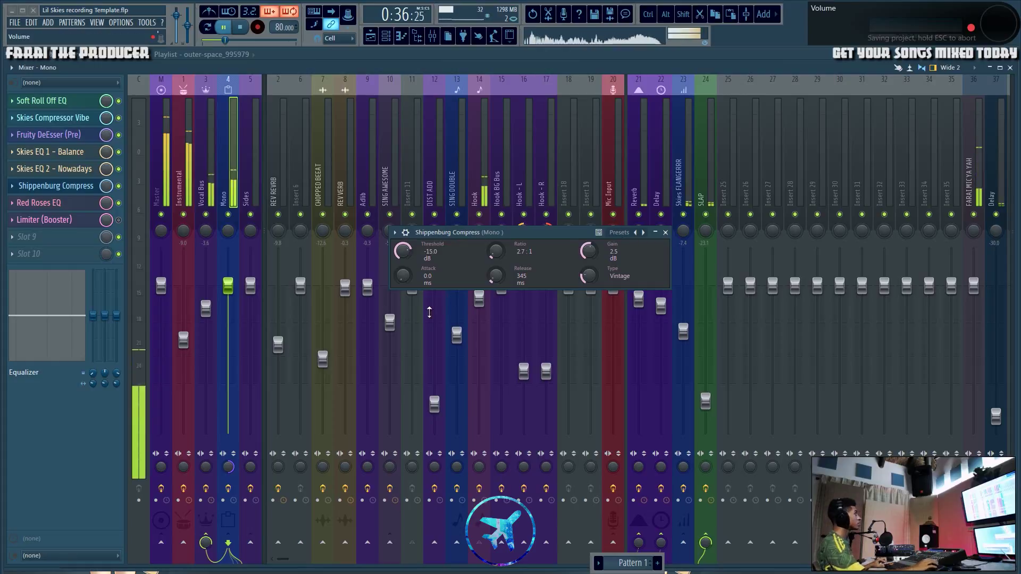
pyautogui.press('space')
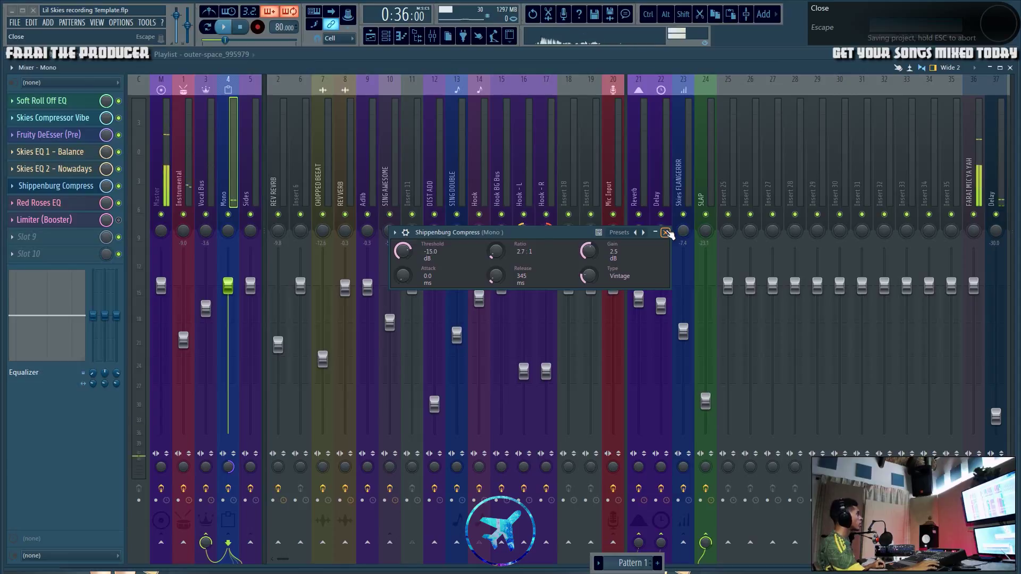
pyautogui.click(666, 232)
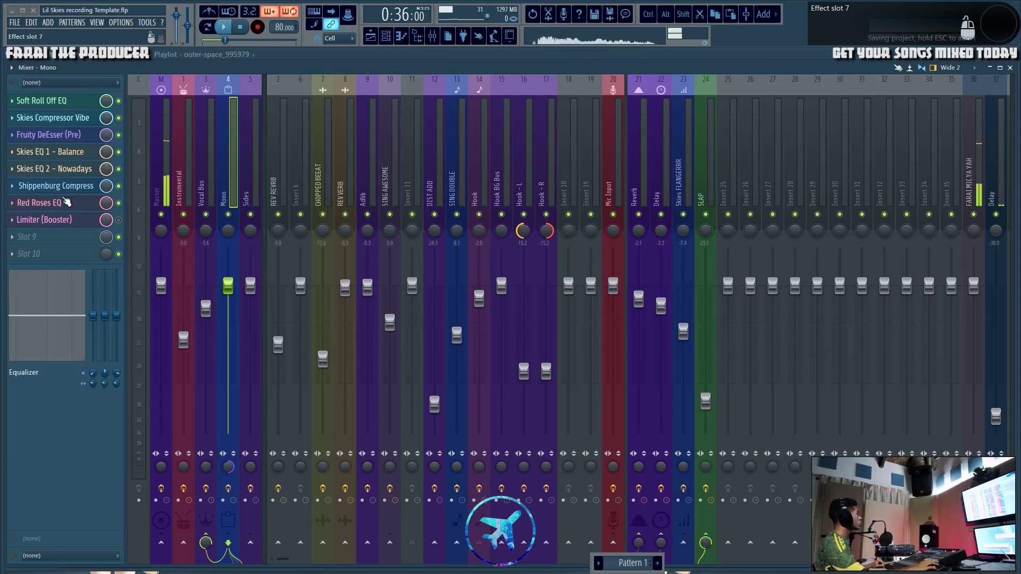
# - Open the Mono track's Red Roses EQ and Limiter (Booster) beside each other to examine their settings
pyautogui.click(64, 202)
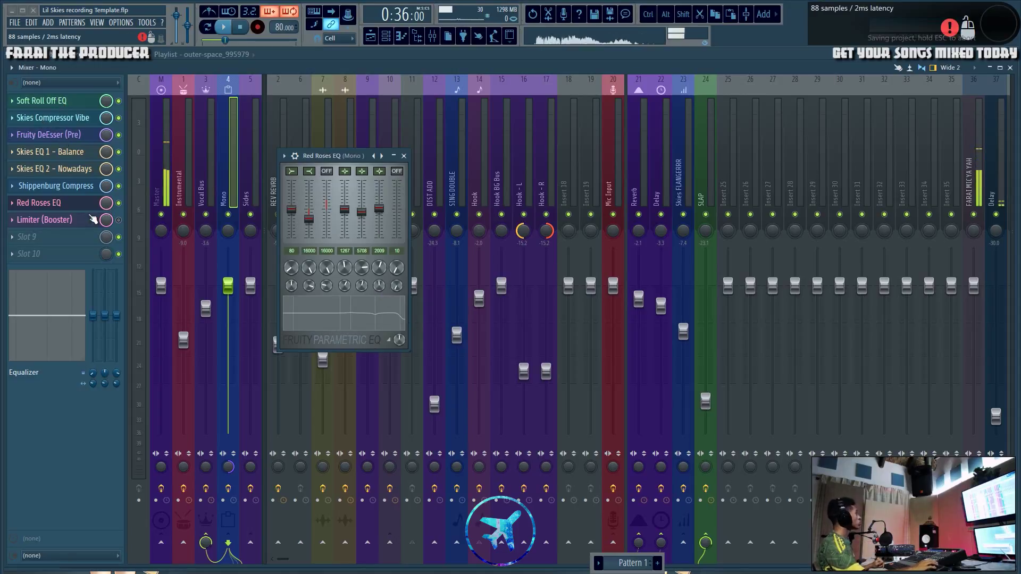
pyautogui.click(69, 220)
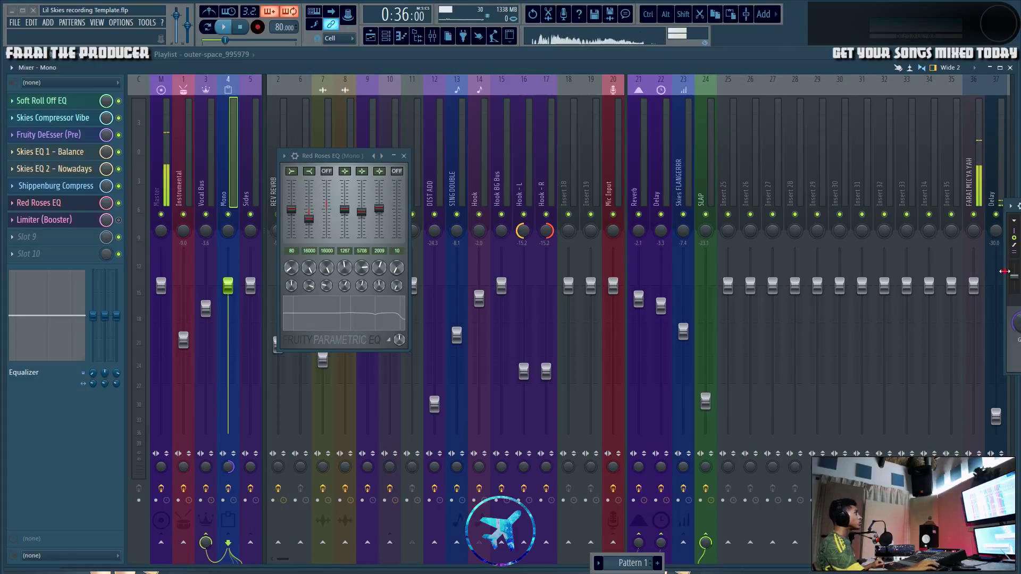
pyautogui.moveTo(935, 202); pyautogui.dragTo(454, 248)
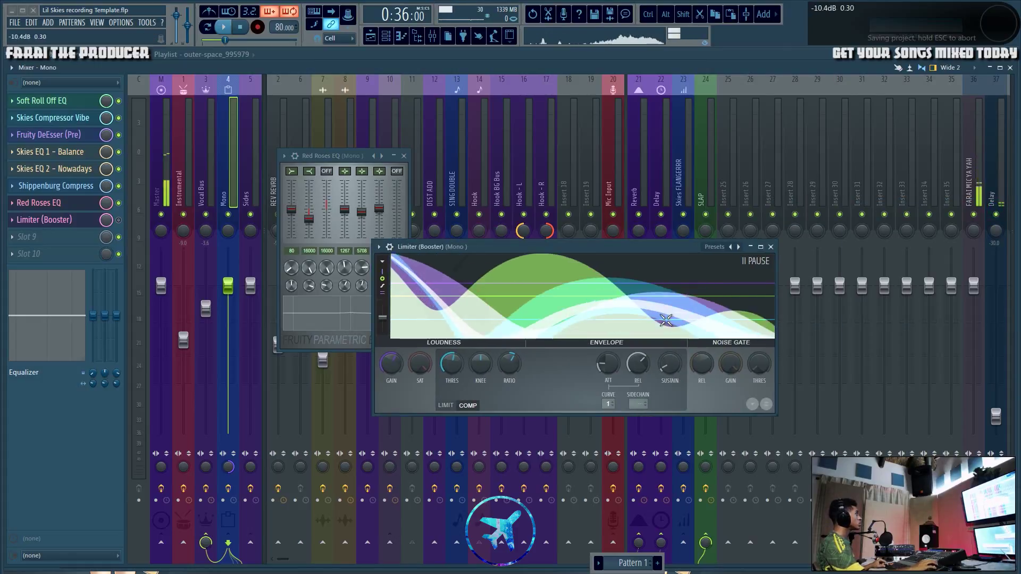
# - Play the song with Limiter (Booster) switched on, set its ratio to 1.5:1, and close both effect windows
pyautogui.press('space')
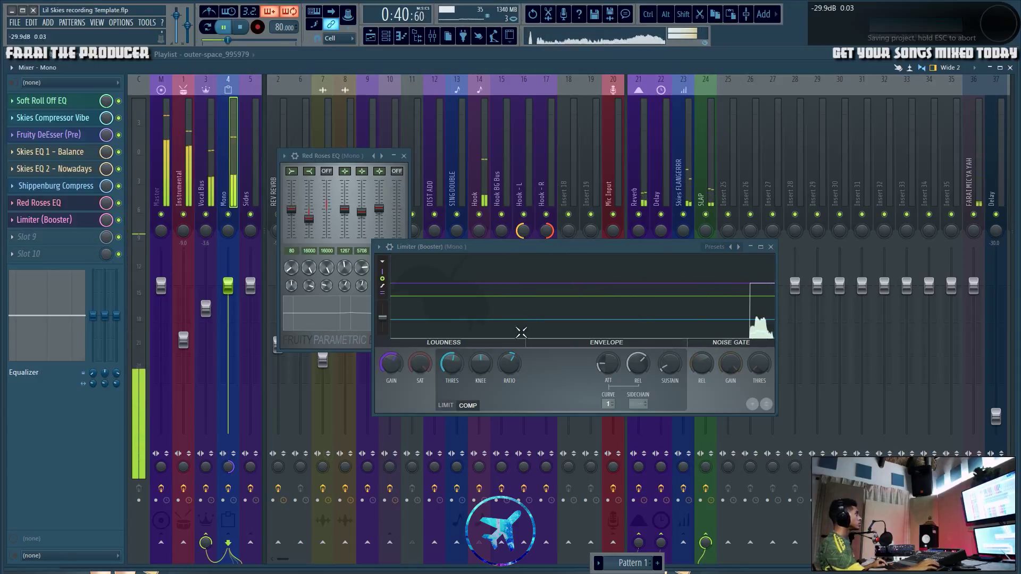
pyautogui.press('space')
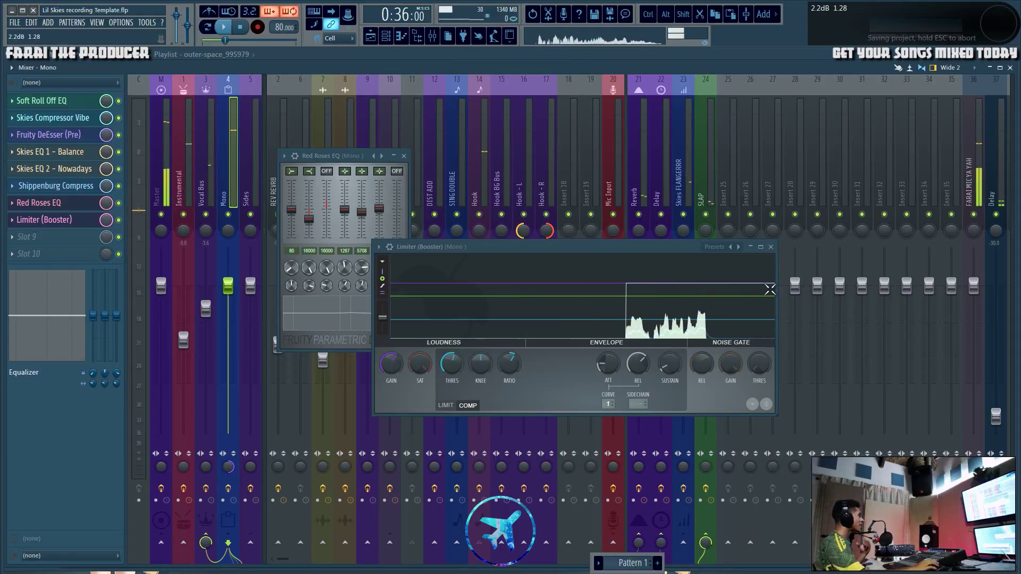
pyautogui.moveTo(519, 362); pyautogui.dragTo(519, 358)
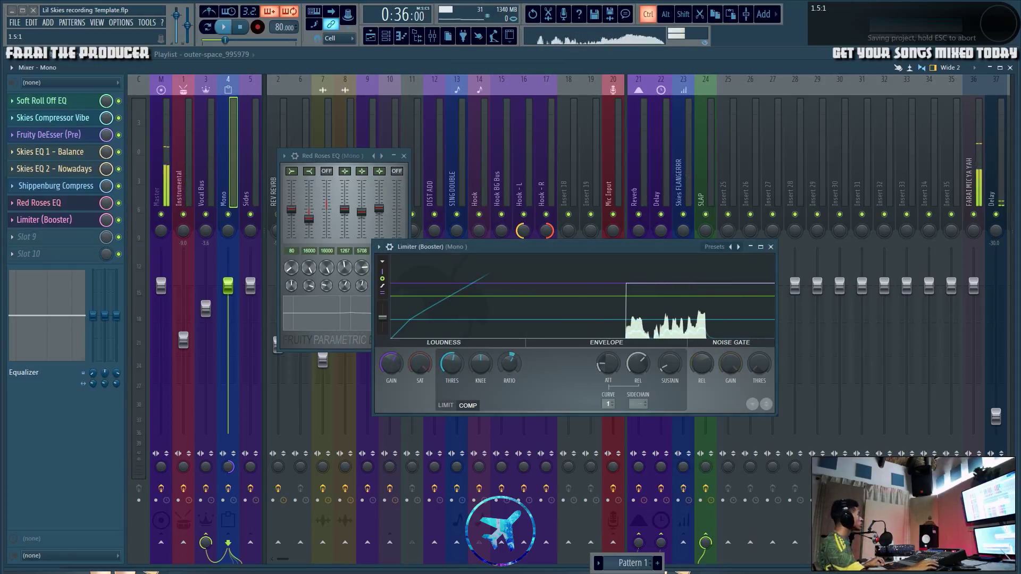
pyautogui.click(771, 248)
pyautogui.click(403, 155)
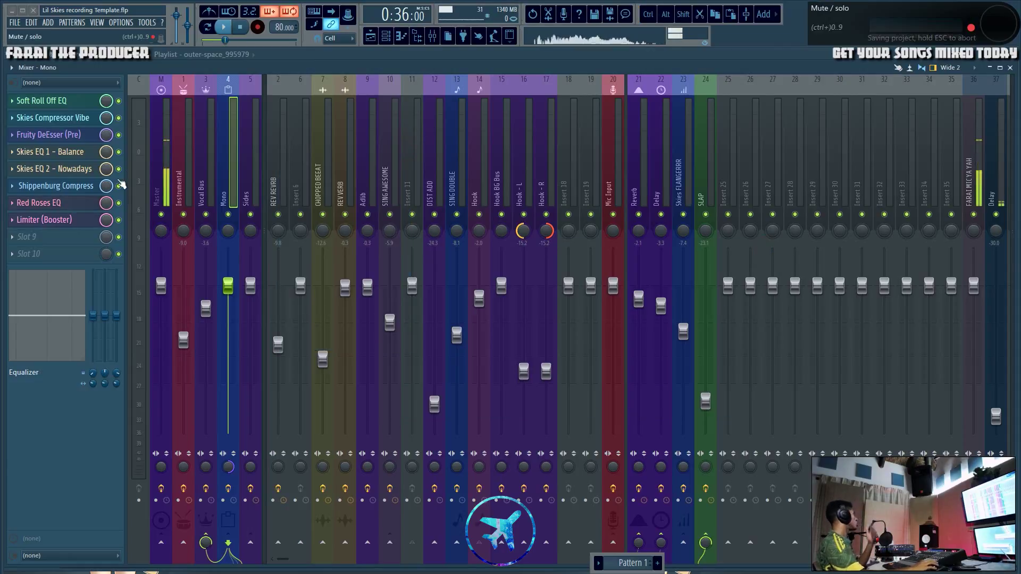
# - Open the Vocal Bus's Bass/Air EQ and Trap Vocal AIR EQ one above the other to examine their curves, and close them
pyautogui.click(206, 169)
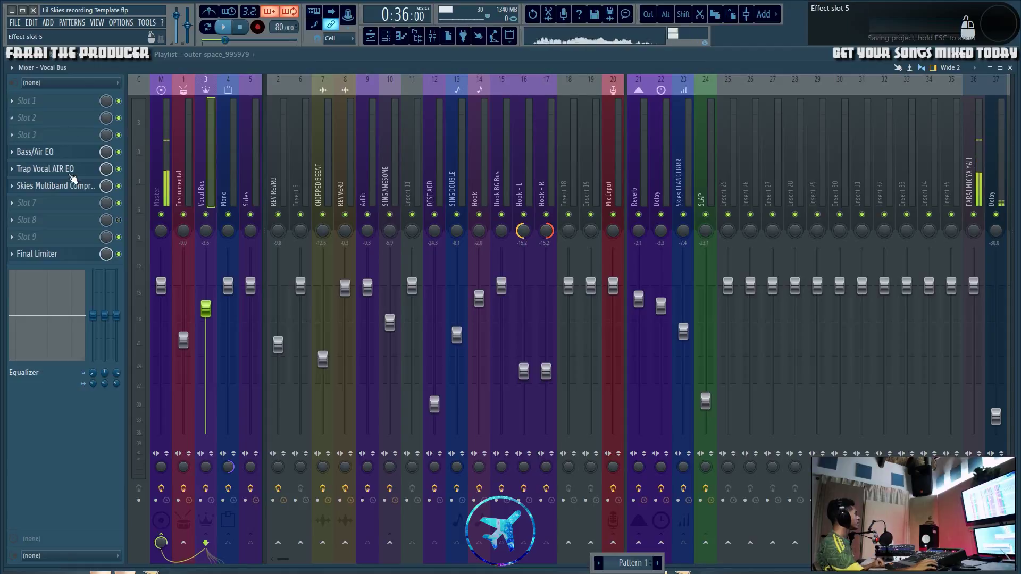
pyautogui.click(37, 151)
pyautogui.click(46, 168)
pyautogui.moveTo(817, 213); pyautogui.dragTo(787, 358)
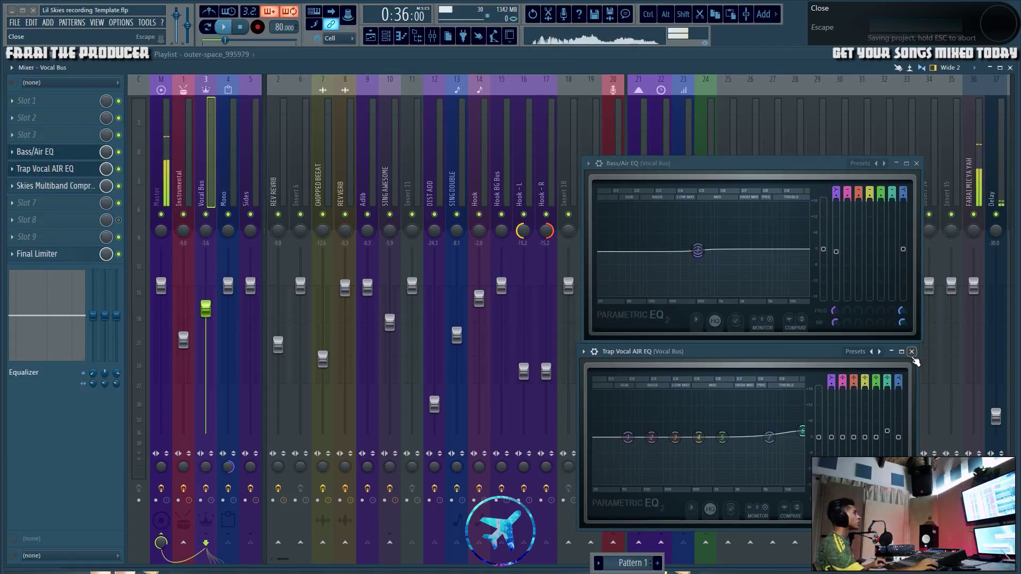
pyautogui.click(911, 352)
pyautogui.click(916, 163)
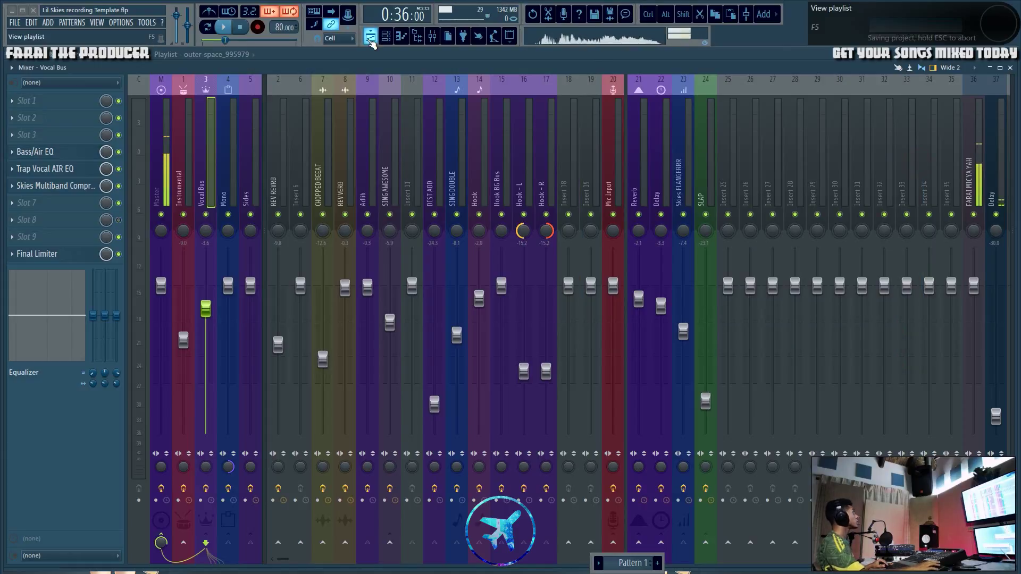
# - Make all the playlist tracks audible again and mute only Track 4
pyautogui.click(370, 37)
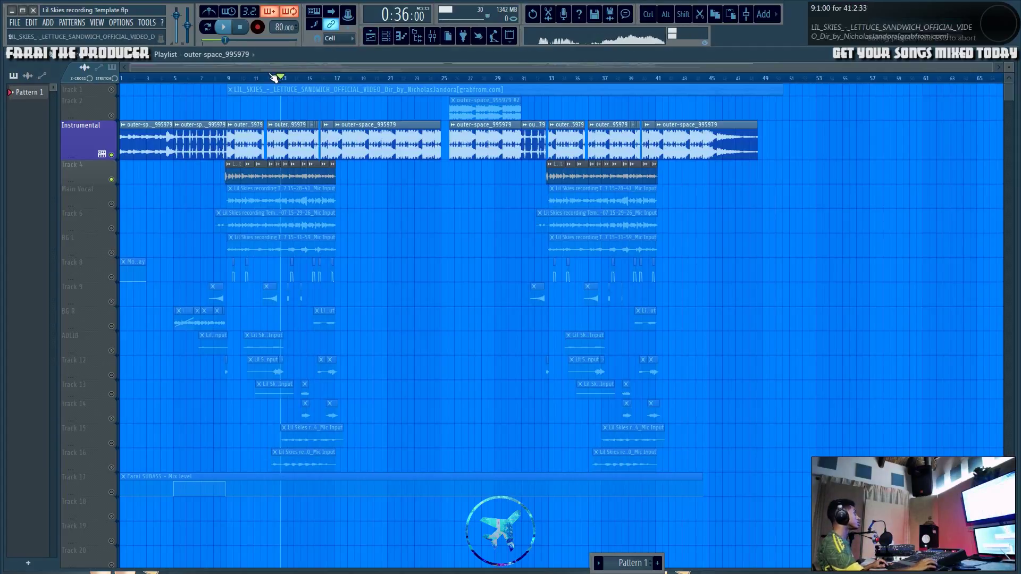
pyautogui.click(223, 80)
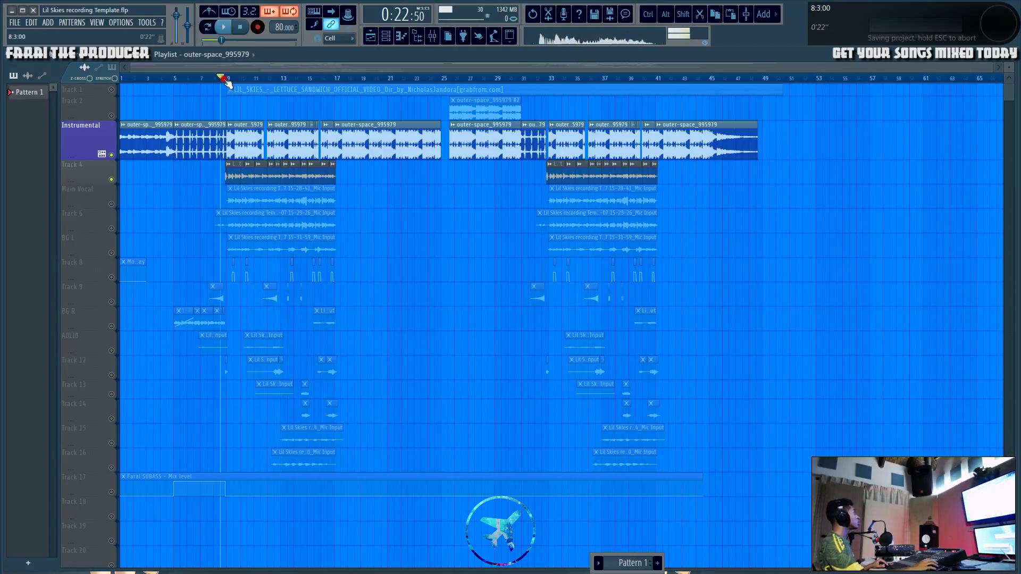
pyautogui.click(432, 37)
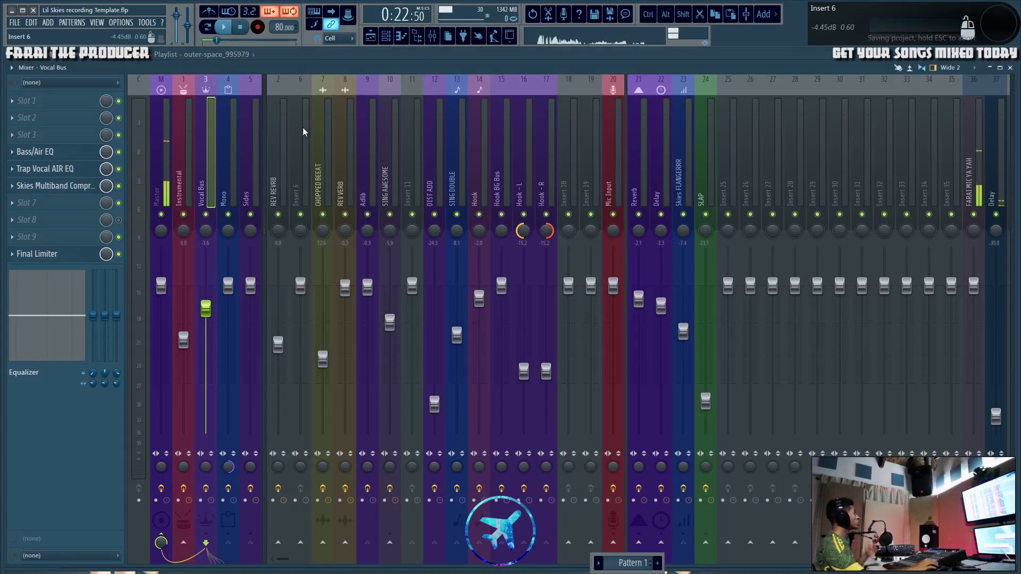
pyautogui.click(371, 37)
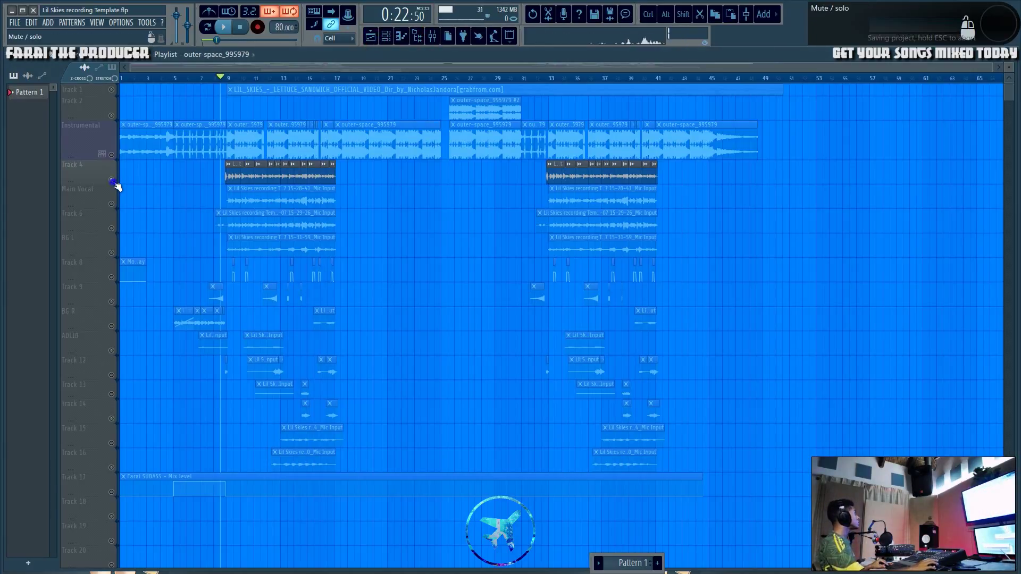
pyautogui.keyDown('ctrl'); pyautogui.click(111, 179); pyautogui.keyUp('ctrl')
pyautogui.click(111, 179)
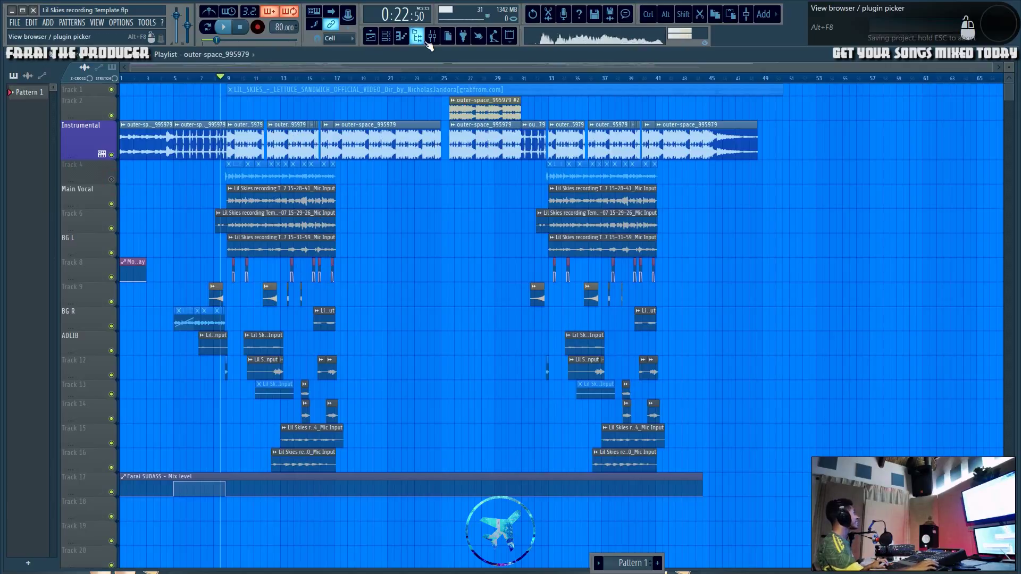
# - Play the song from bar 7 and watch the levels in the mixer
pyautogui.click(204, 80)
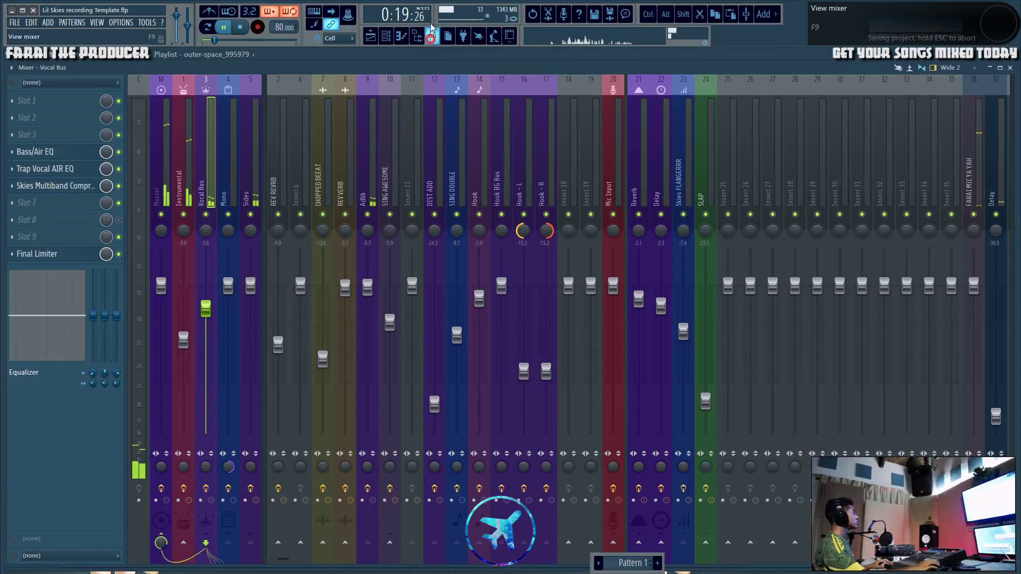
pyautogui.press('F9')
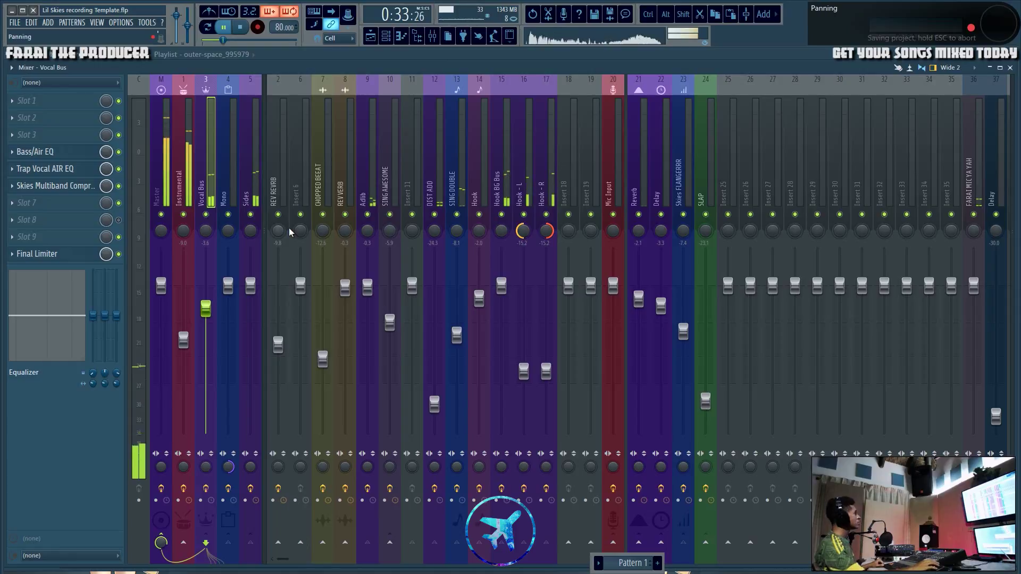
# - Inspect the Sides and SING AWESOME mixer tracks' effect chains during playback, and stop the song from the playlist
pyautogui.click(250, 286)
pyautogui.hotkey('ctrl', 'z')
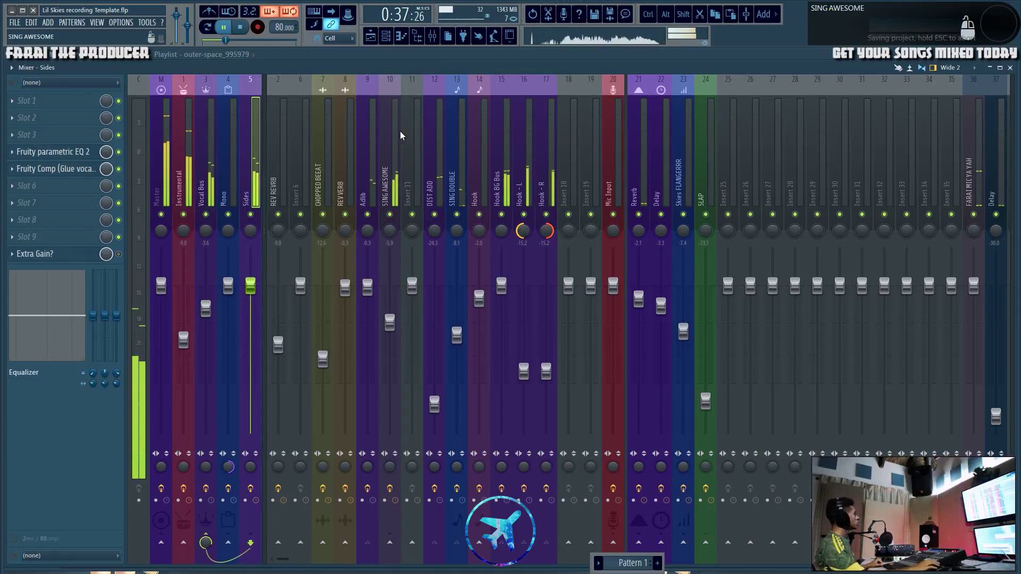
pyautogui.click(394, 160)
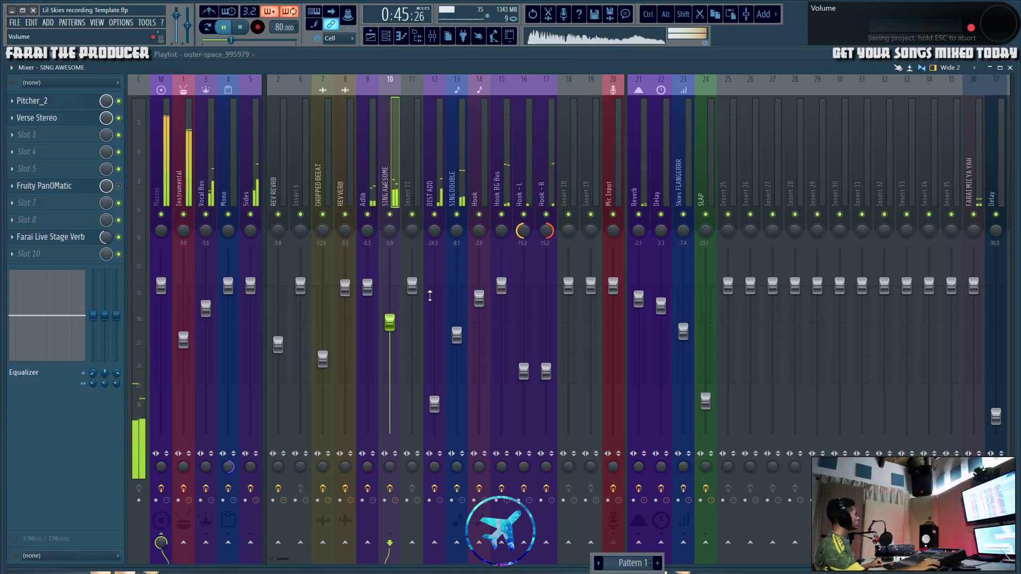
pyautogui.click(370, 36)
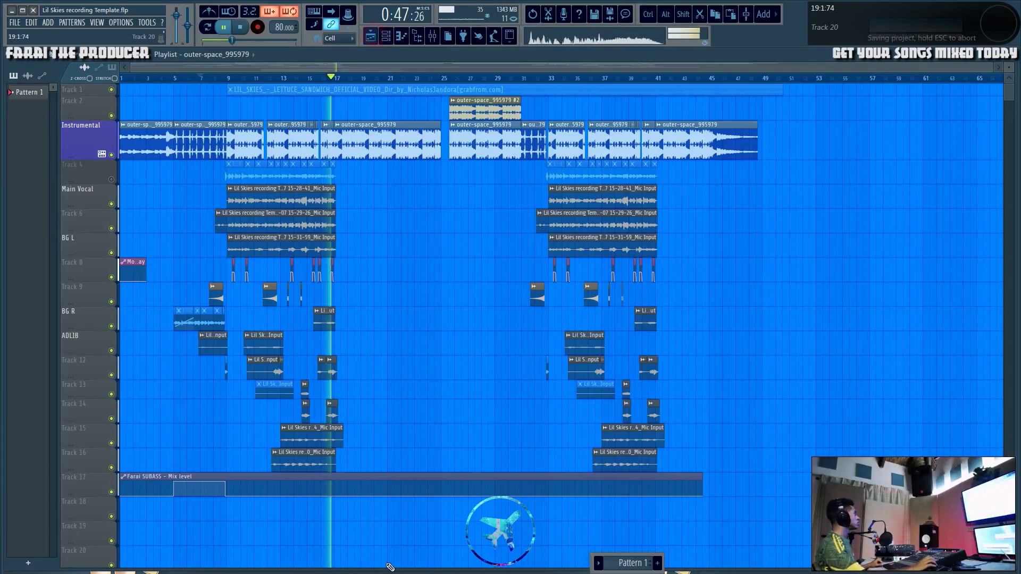
pyautogui.press('space')
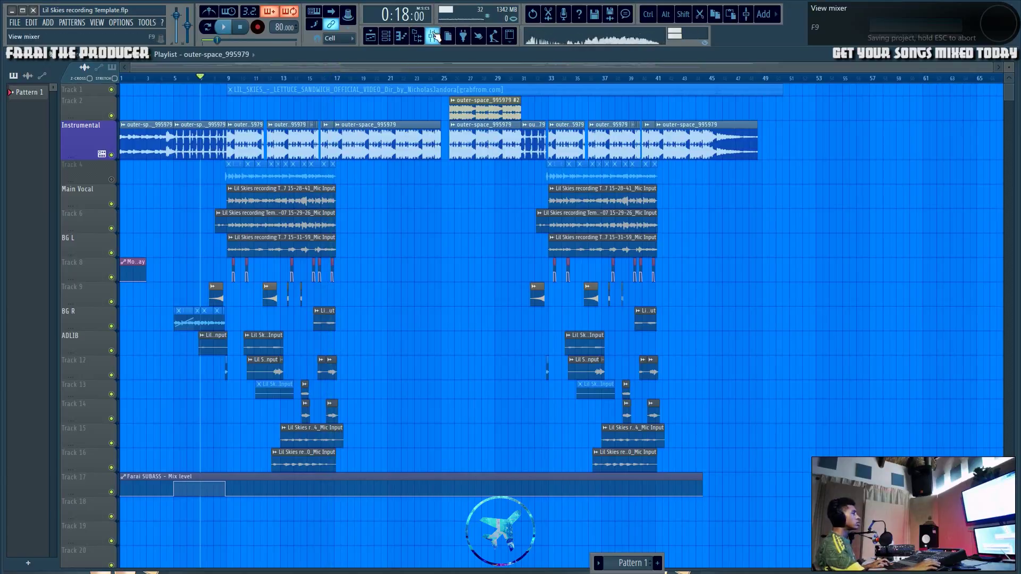
# - Inspect the effect chains of the Hook - L and Hook - R mixer tracks
pyautogui.click(434, 36)
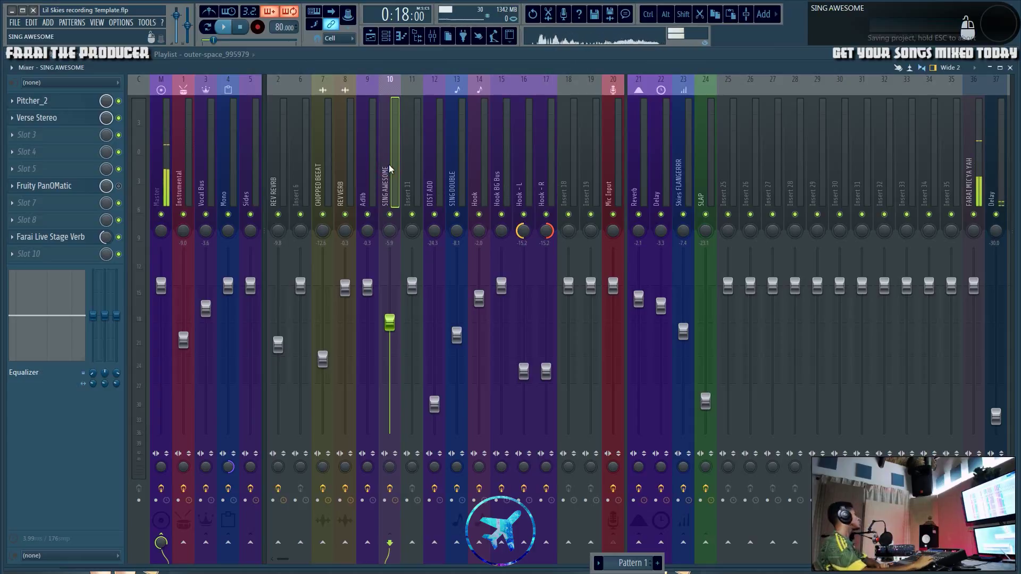
pyautogui.click(528, 145)
pyautogui.click(545, 149)
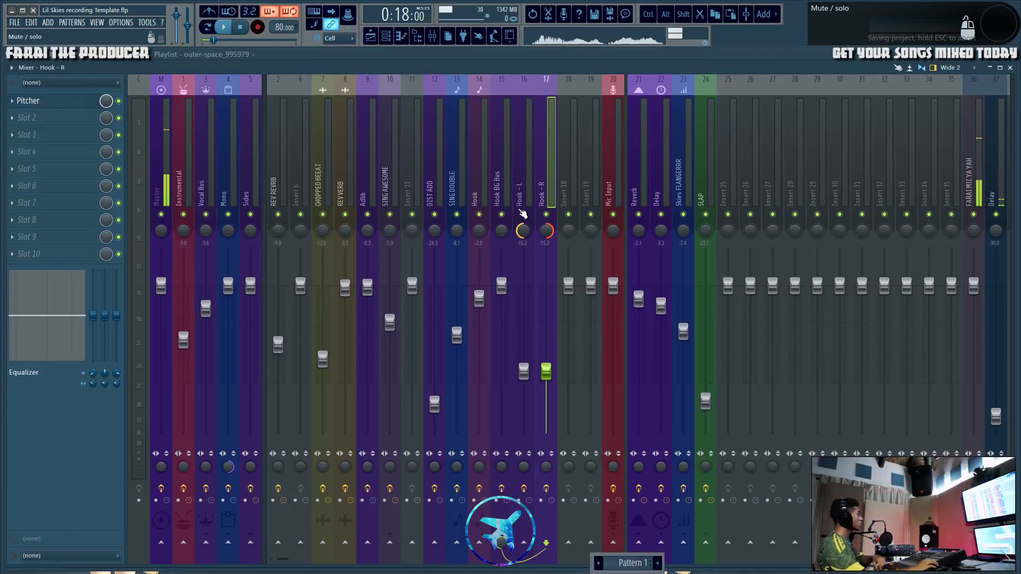
# - Make only the Main Vocal and Track 6 playlist tracks audible and place the playhead at bar 9
pyautogui.click(370, 36)
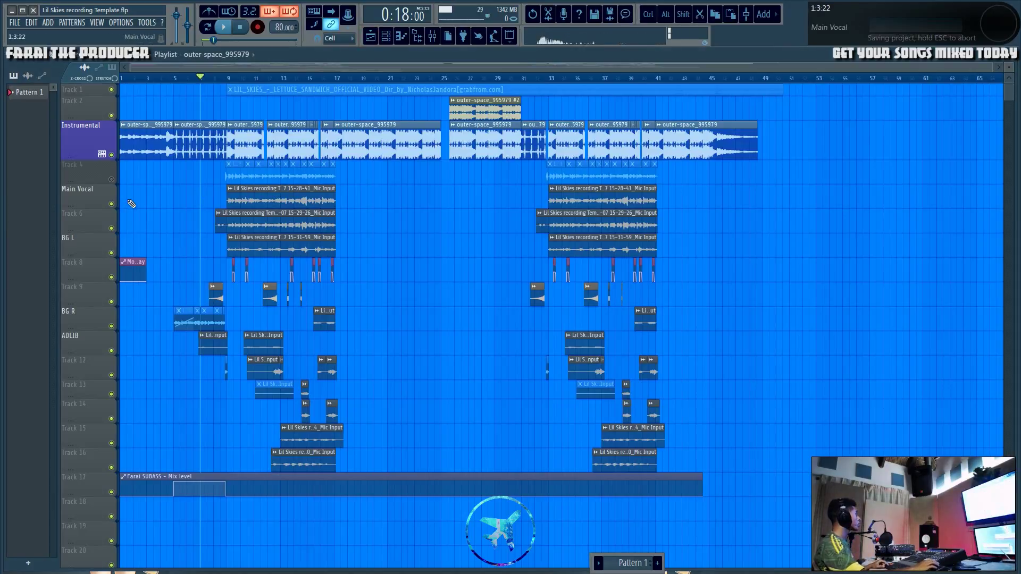
pyautogui.keyDown('ctrl'); pyautogui.click(111, 204); pyautogui.keyUp('ctrl')
pyautogui.click(111, 228)
pyautogui.click(229, 78)
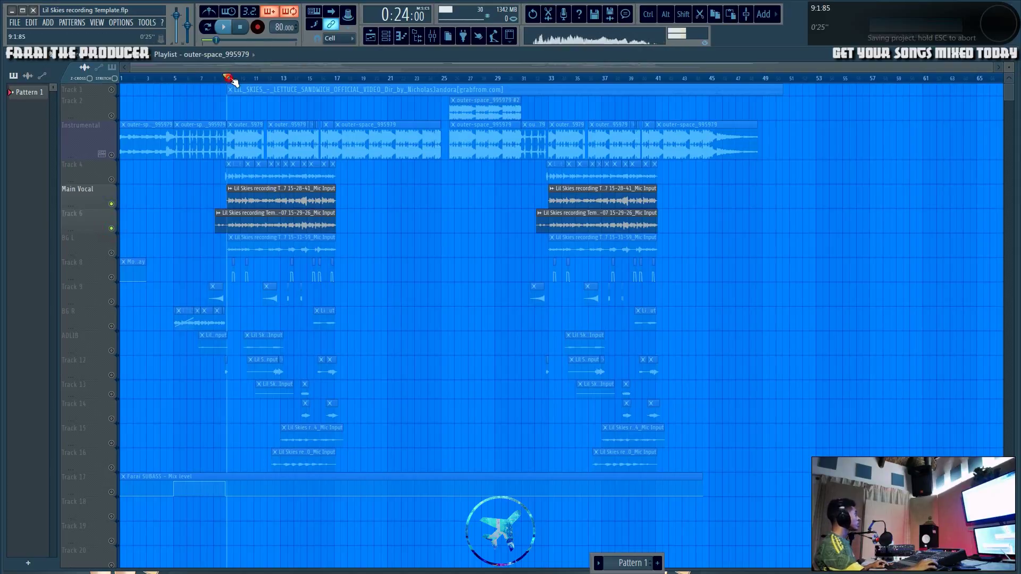
# - Play the isolated vocals while viewing the Hook - R and Hook - L mixer tracks, and stop playback
pyautogui.click(433, 37)
pyautogui.press('space')
pyautogui.click(550, 168)
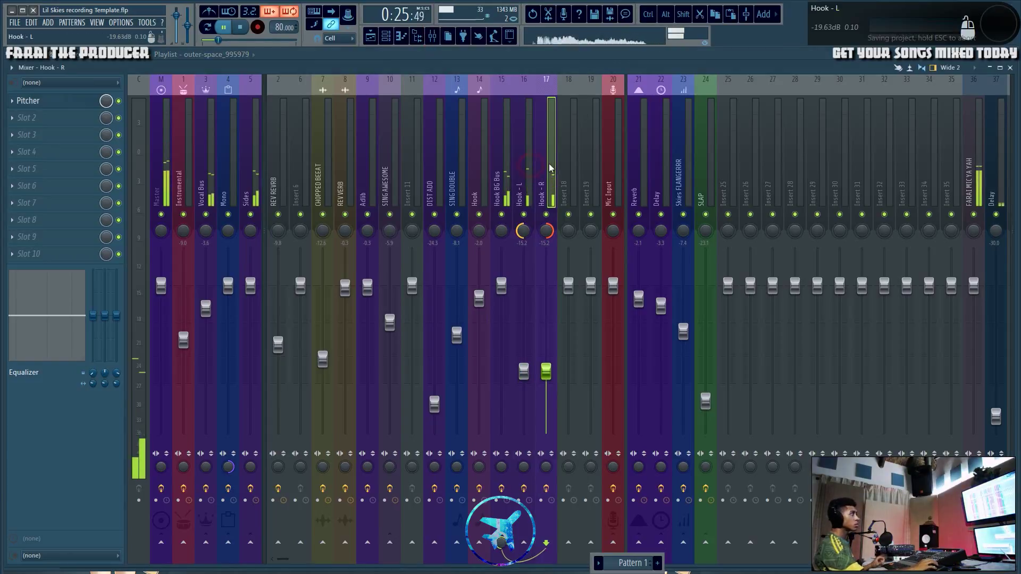
pyautogui.click(529, 172)
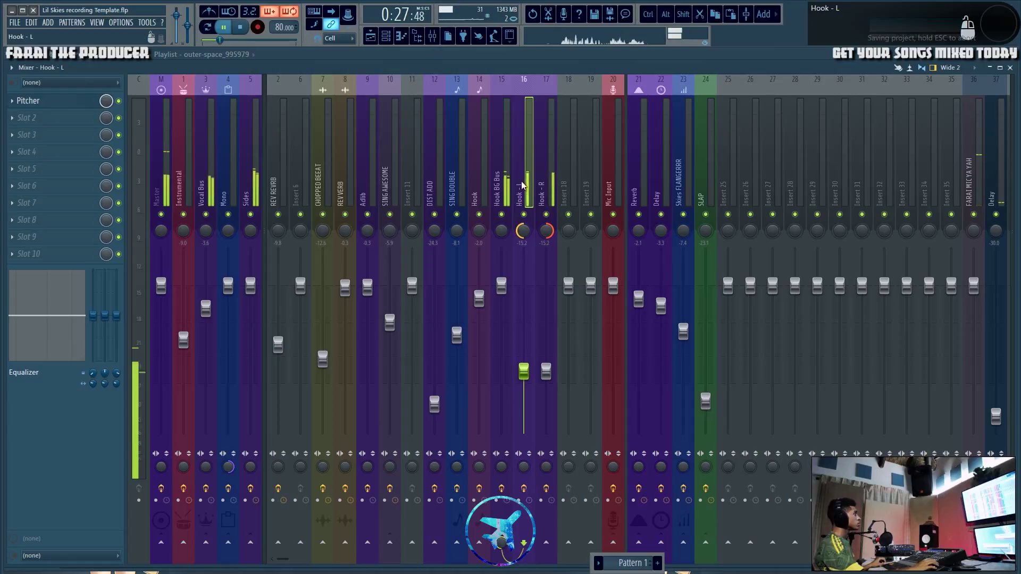
pyautogui.press('space')
# - Open the channel settings of the first Main Vocal clip to examine its mixer track routing
pyautogui.click(375, 40)
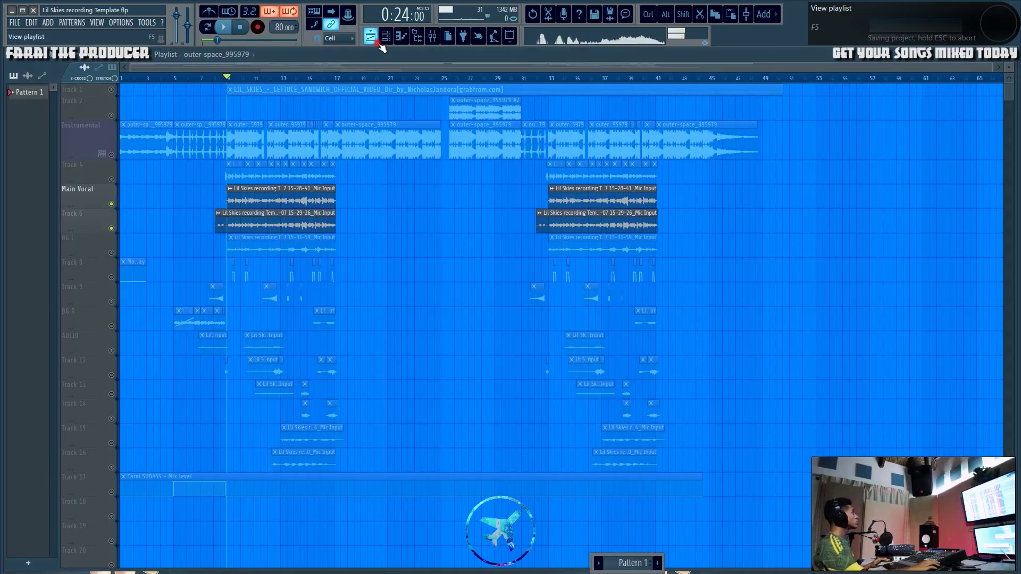
pyautogui.moveTo(175, 221); pyautogui.dragTo(263, 229)
pyautogui.doubleClick(319, 196)
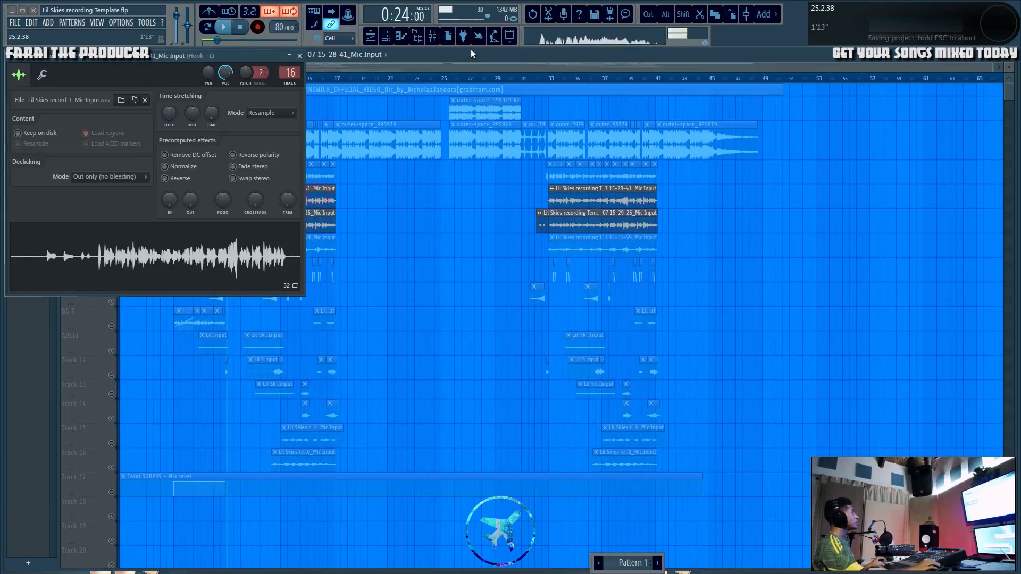
# - Open the Pitcher effect on the Hook - L mixer track to examine its settings, and close it
pyautogui.click(431, 38)
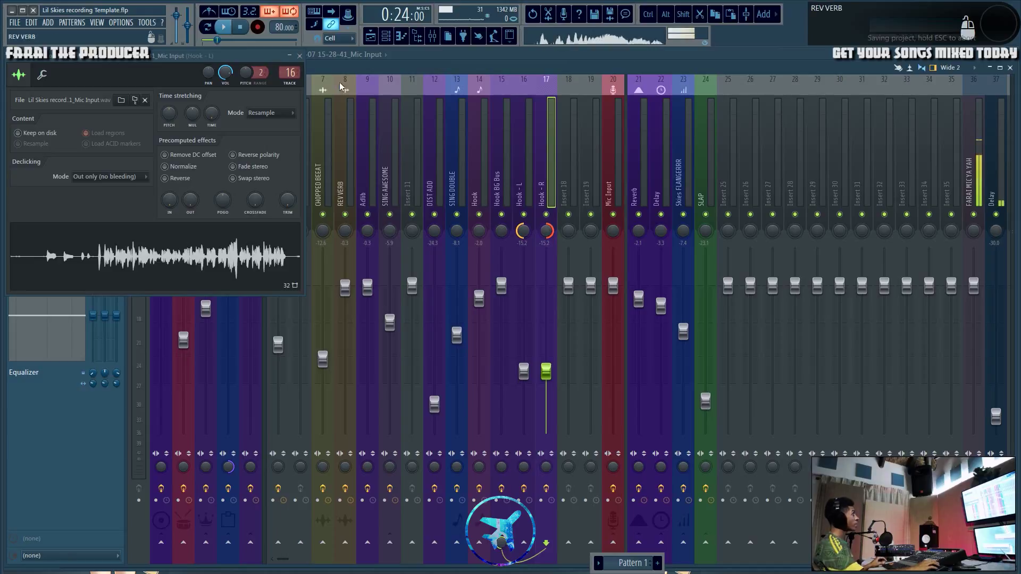
pyautogui.click(506, 149)
pyautogui.click(512, 152)
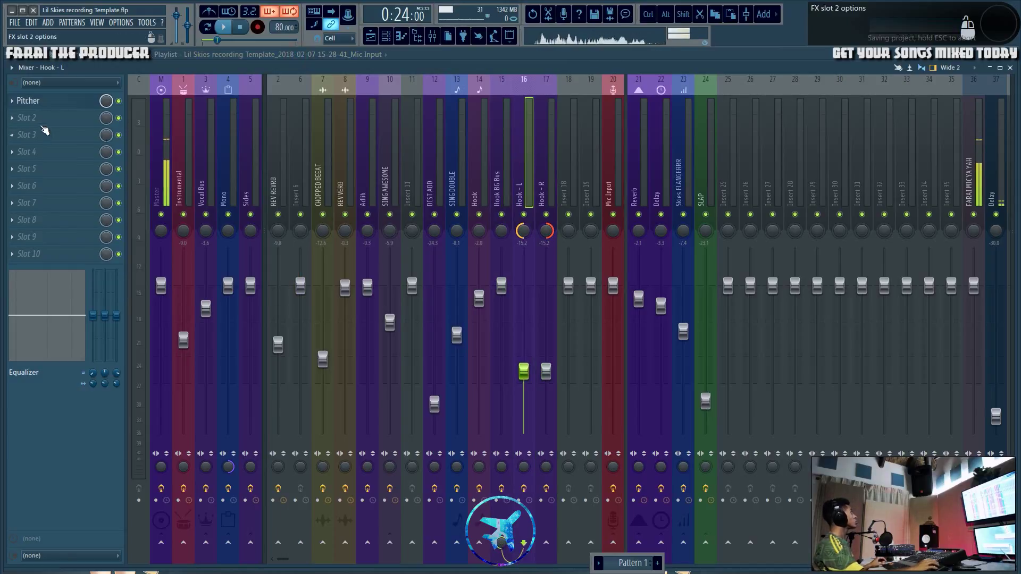
pyautogui.click(29, 100)
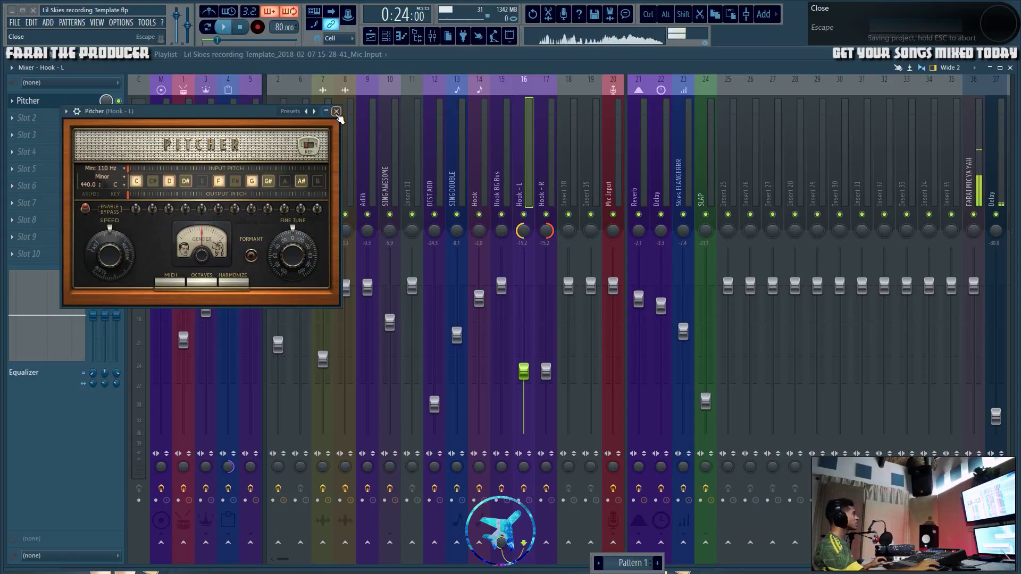
pyautogui.click(336, 111)
# - Examine the Hook BG Bus's Fruity parametric EQ 2, try boosting band 5, undo that change, and close the EQ
pyautogui.scroll(-1, 257, 138)
pyautogui.scroll(2, 258, 137)
pyautogui.click(38, 100)
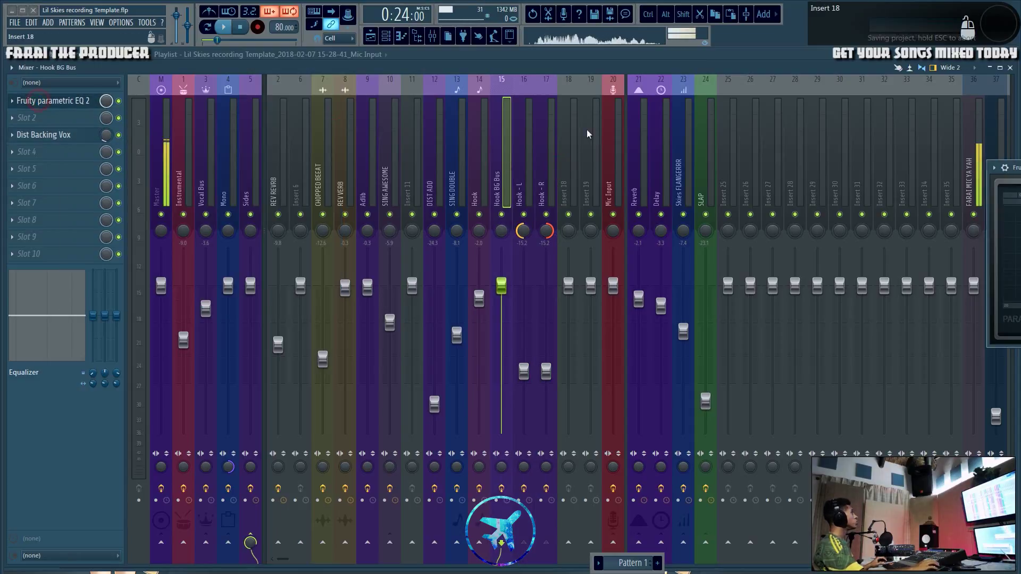
pyautogui.moveTo(1017, 170); pyautogui.dragTo(432, 219)
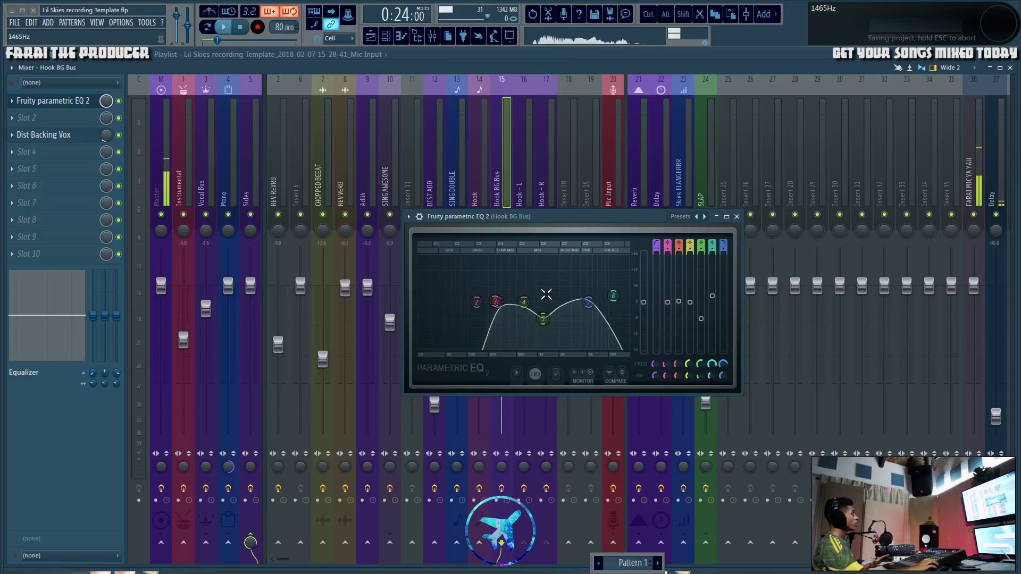
pyautogui.moveTo(551, 336); pyautogui.dragTo(547, 289)
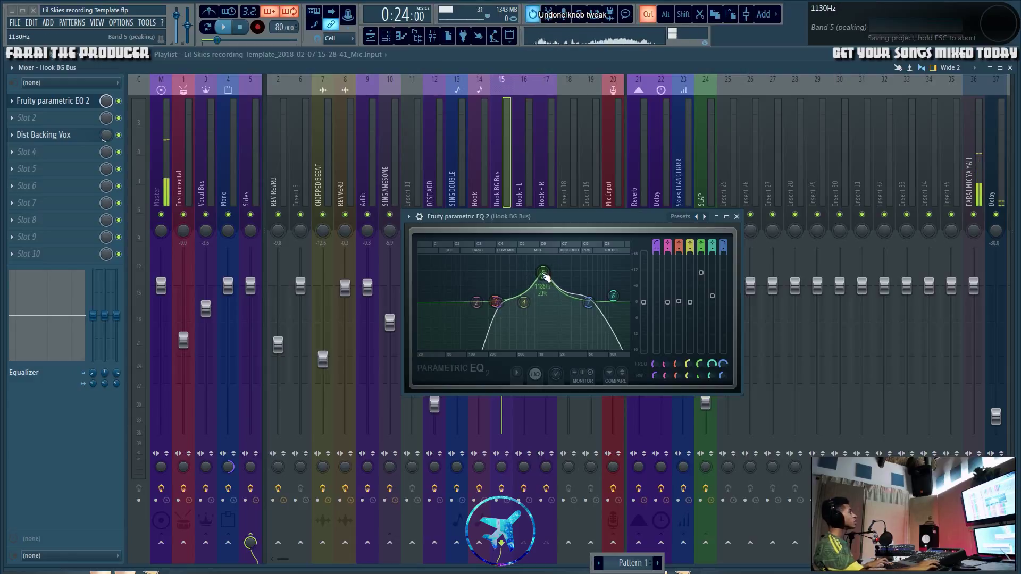
pyautogui.hotkey('ctrl', 'z')
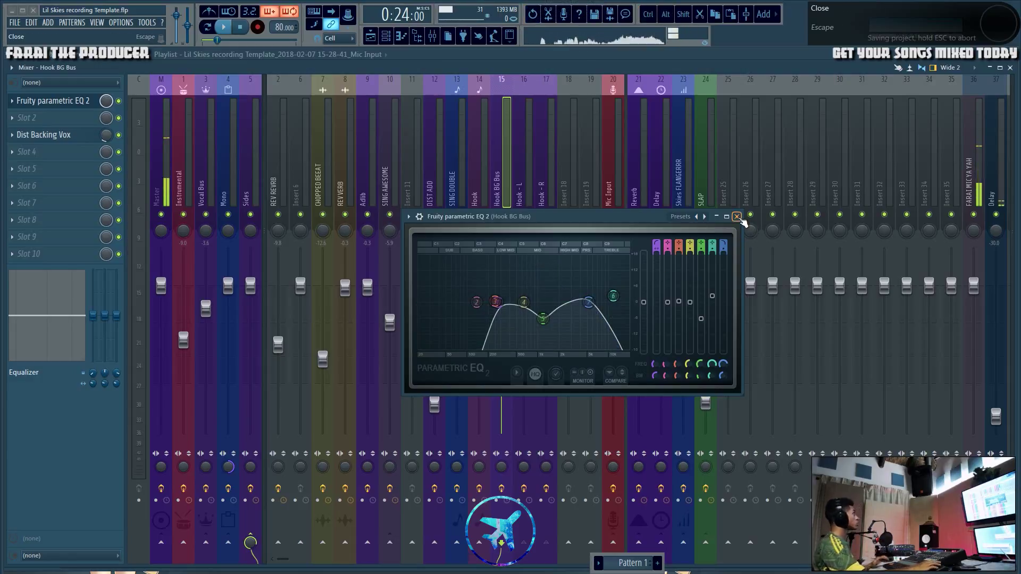
pyautogui.click(737, 216)
# - Examine the Hook BG Bus's Dist Backing Vox effect, close it, and briefly play the vocals through the bus
pyautogui.click(78, 134)
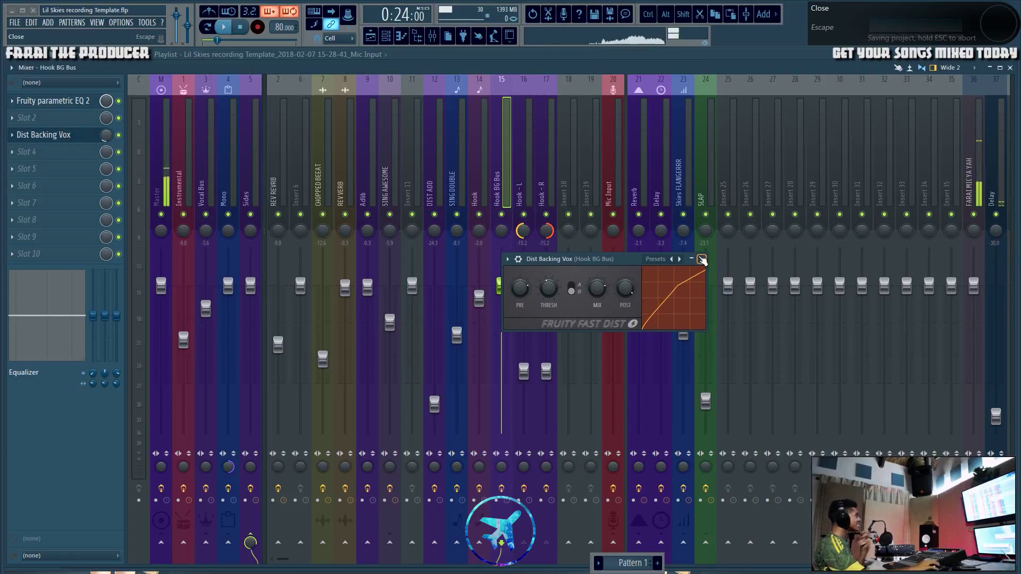
pyautogui.click(701, 259)
pyautogui.click(506, 187)
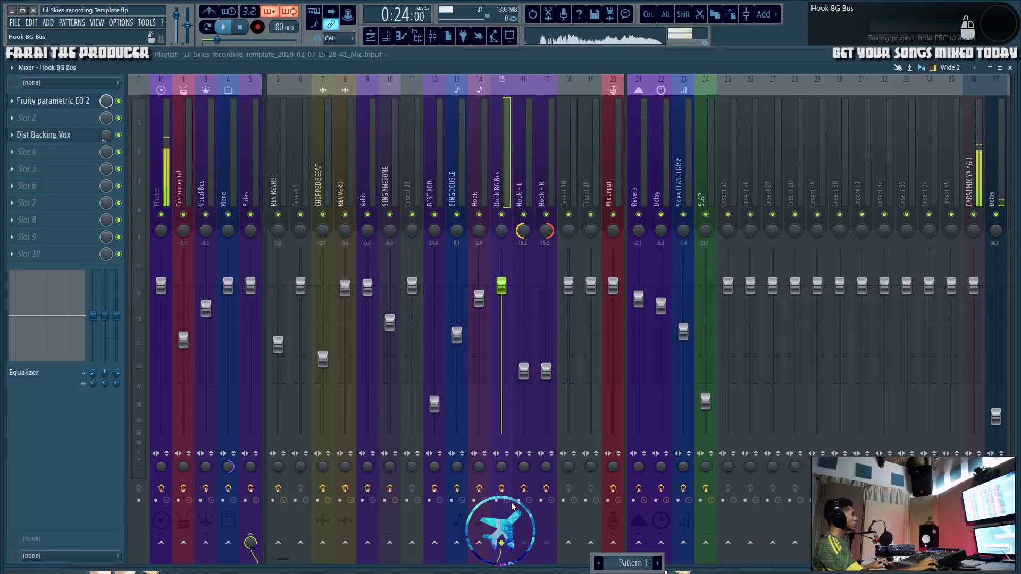
pyautogui.press('space')
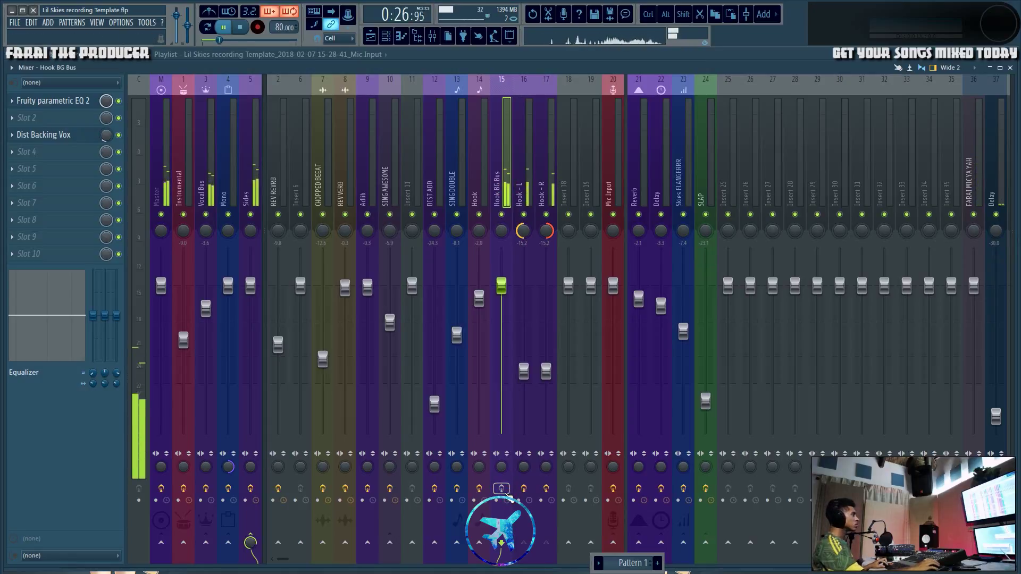
pyautogui.press('space')
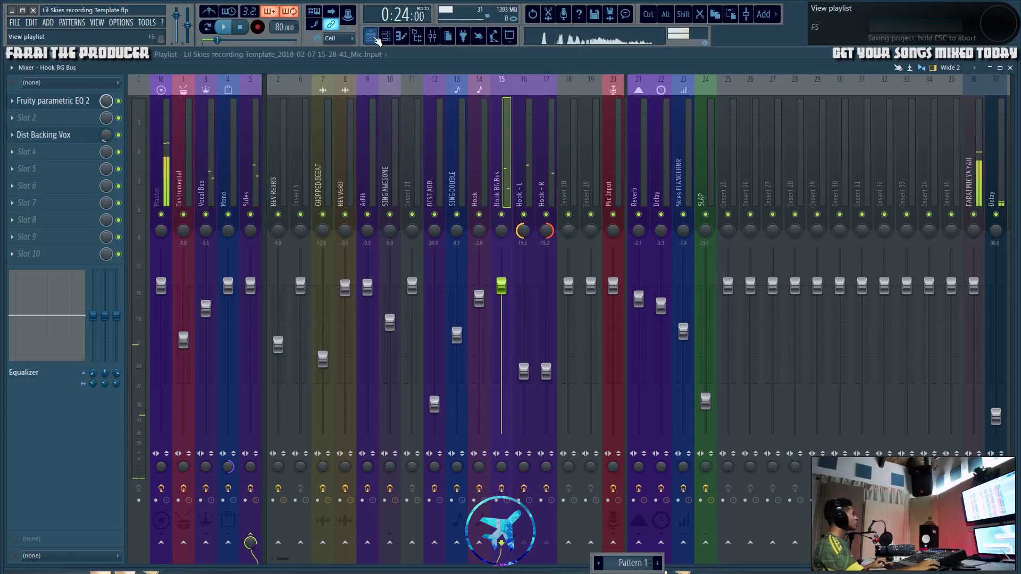
# - Make the BG L playlist track audible as well and select the SING DOUBLE mixer track
pyautogui.press('F5')
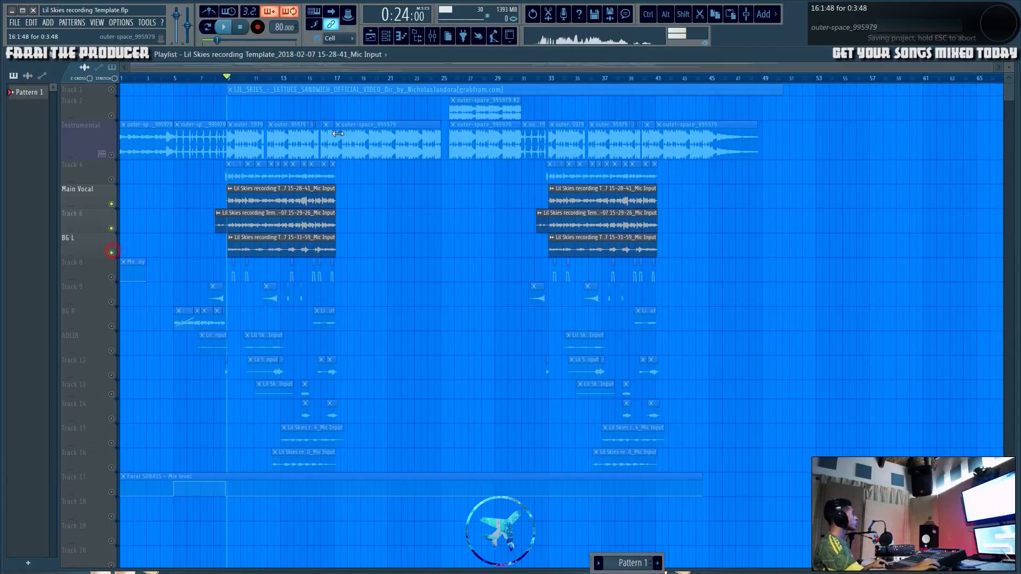
pyautogui.click(432, 36)
pyautogui.click(454, 173)
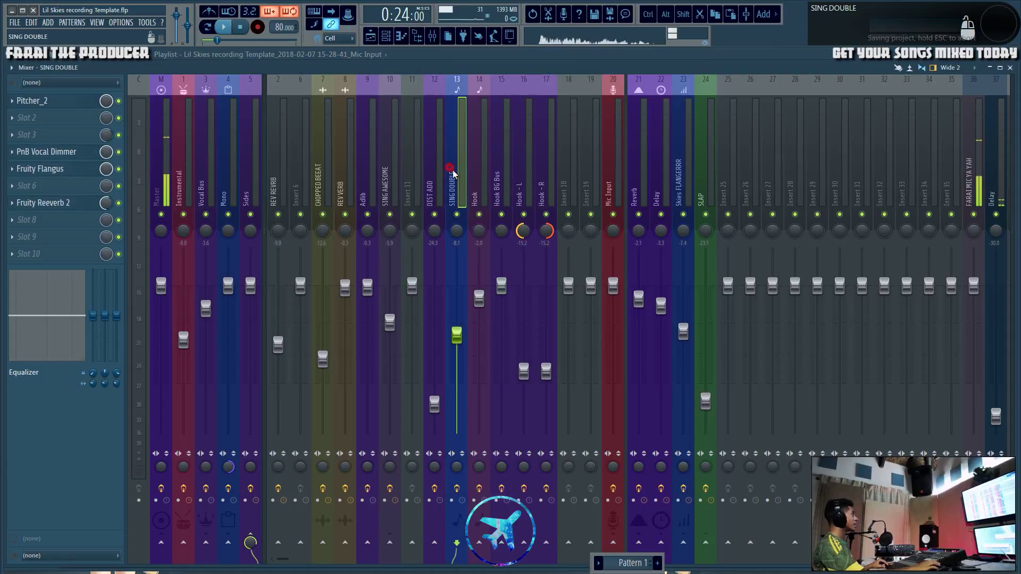
# - Play the vocals with the Hook BG Bus muted to audition the SING DOUBLE track, and stop playback
pyautogui.press('space')
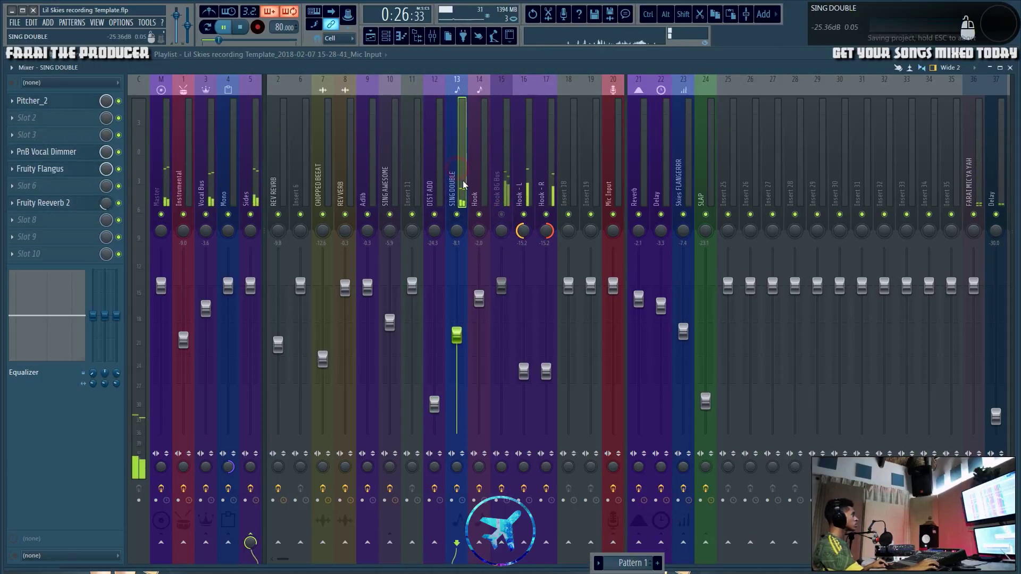
pyautogui.moveTo(456, 335); pyautogui.dragTo(457, 249)
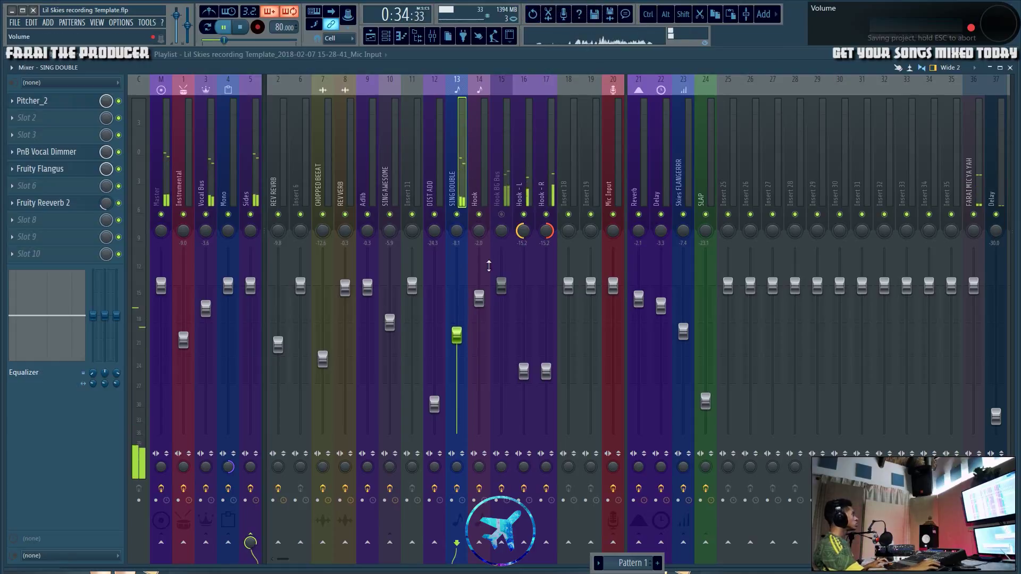
pyautogui.press('space')
# - Examine SING DOUBLE's Pitcher_2 and close it, and open its PnB Vocal Dimmer EQ to examine the curve
pyautogui.click(32, 100)
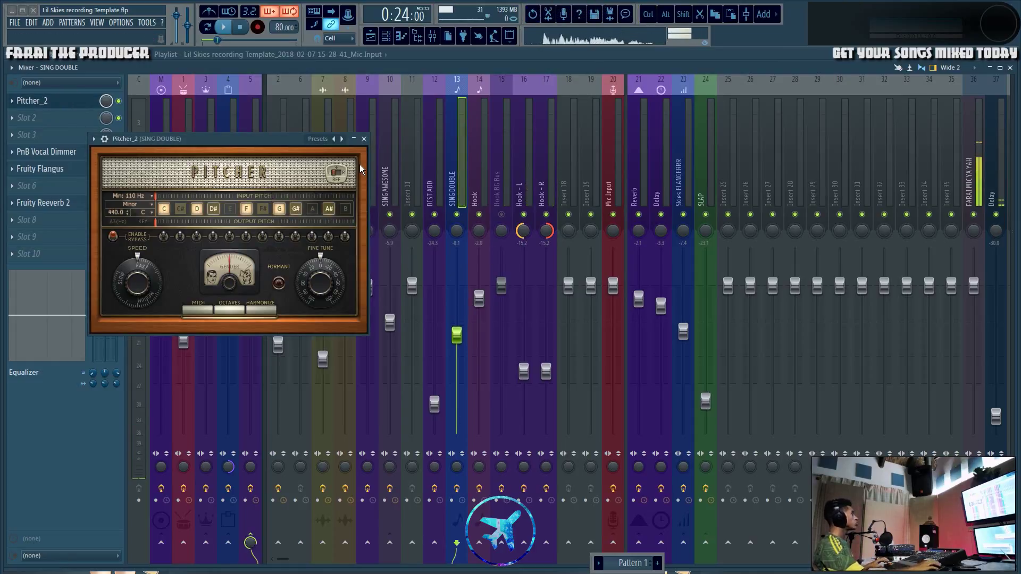
pyautogui.click(364, 139)
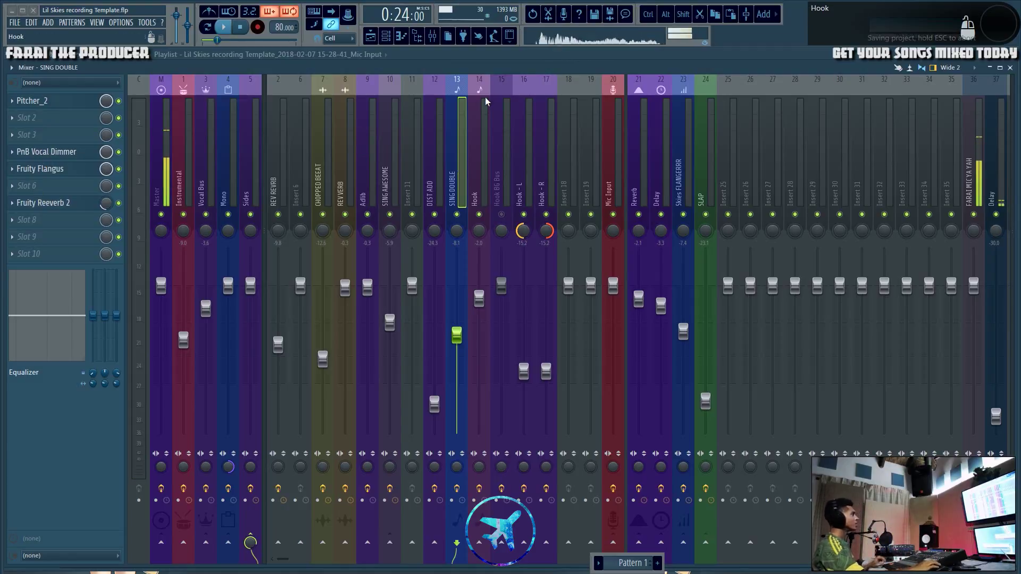
pyautogui.click(65, 154)
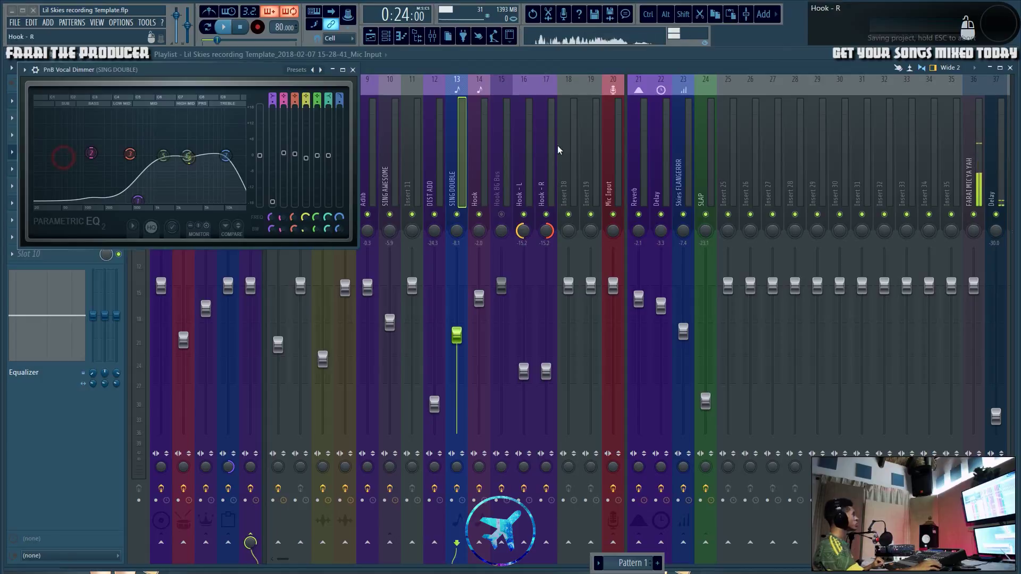
pyautogui.moveTo(133, 68); pyautogui.dragTo(429, 131)
pyautogui.moveTo(432, 259); pyautogui.dragTo(359, 226)
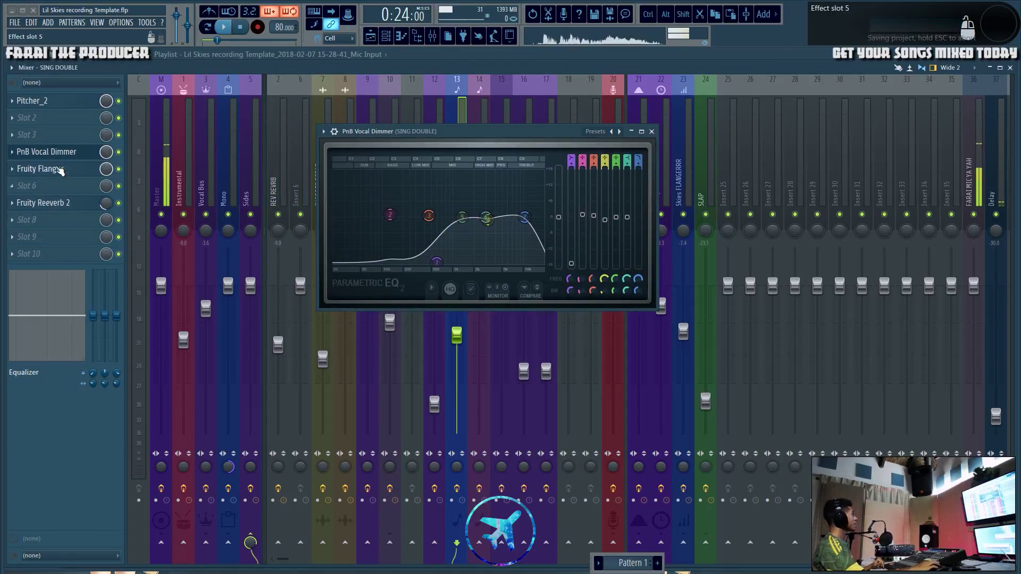
# - Open SING DOUBLE's Fruity Flangus, browse its list of presets, and close the effect
pyautogui.click(58, 168)
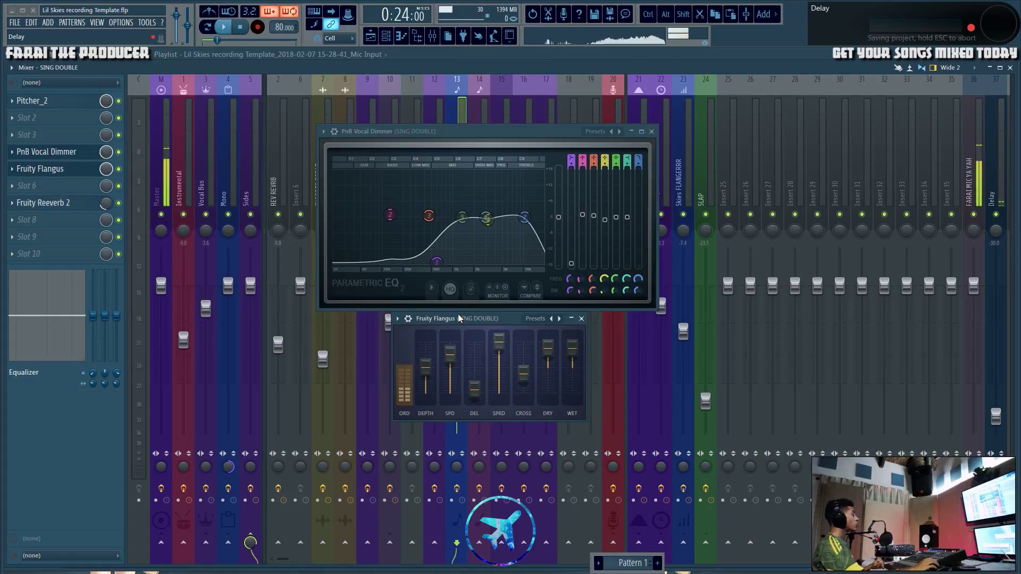
pyautogui.click(397, 319)
pyautogui.moveTo(462, 350)
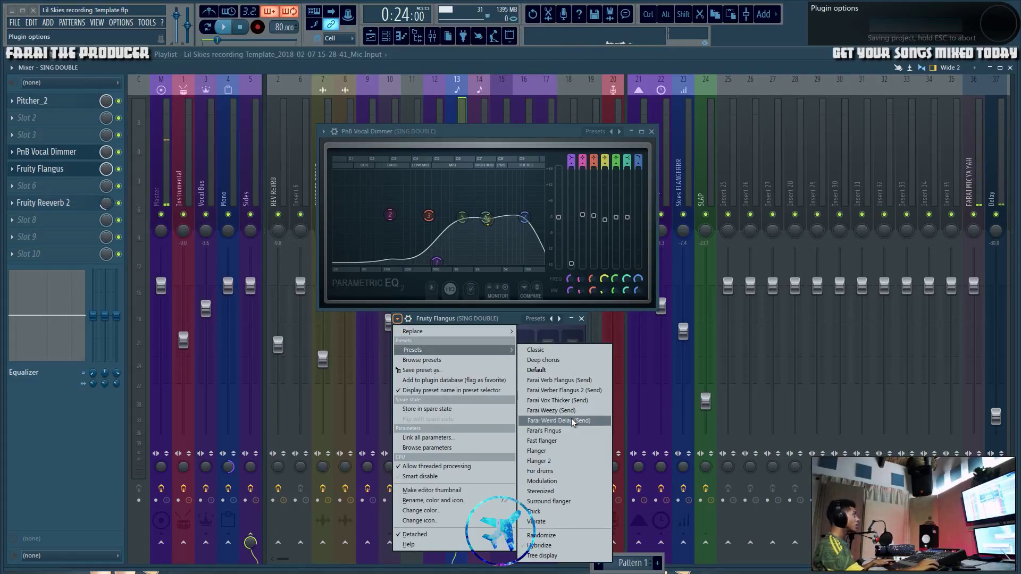
pyautogui.click(564, 391)
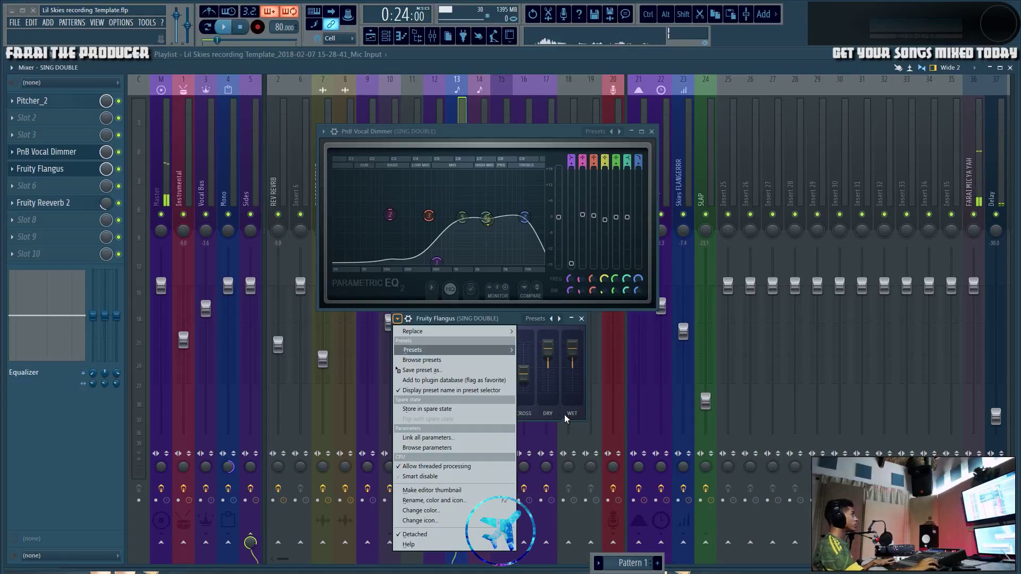
pyautogui.click(582, 319)
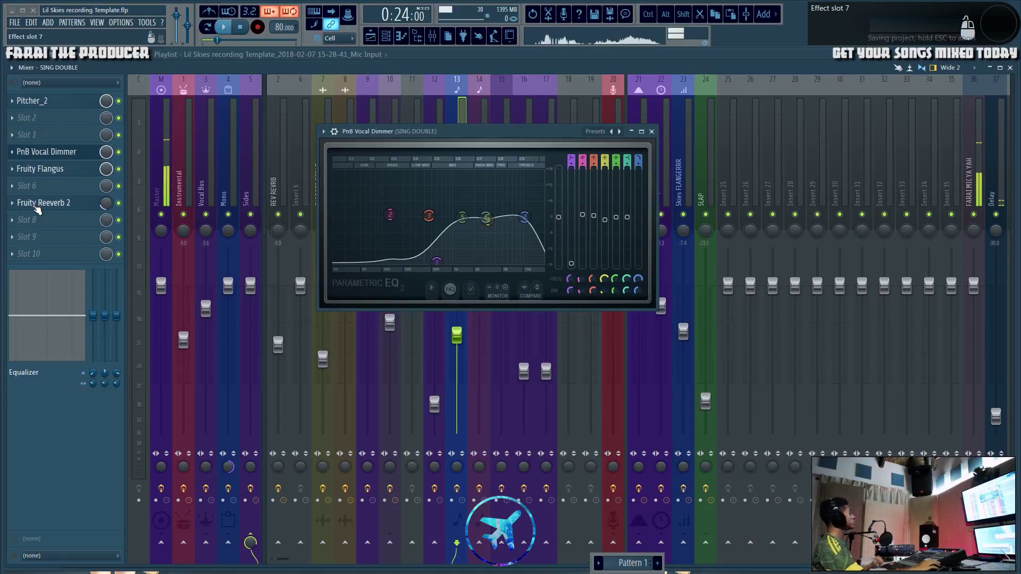
# - Open SING DOUBLE's Fruity Reeverb 2, play the vocals briefly, and close both the reverb and the PnB Vocal Dimmer EQ
pyautogui.click(37, 209)
pyautogui.moveTo(207, 108); pyautogui.dragTo(490, 321)
pyautogui.press('space')
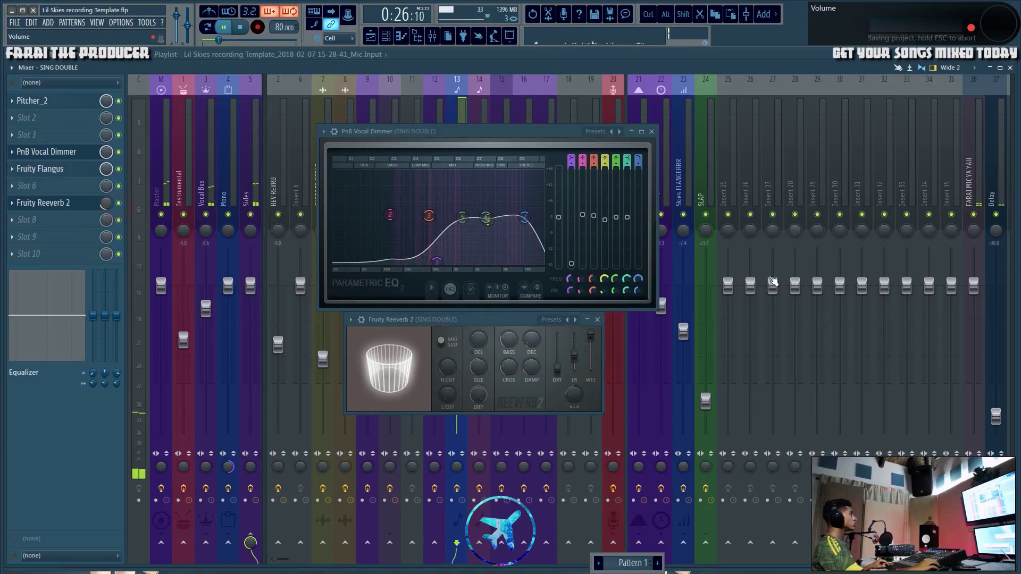
pyautogui.press('space')
pyautogui.moveTo(487, 319)
pyautogui.mouseDown()
pyautogui.moveTo(548, 358)
pyautogui.moveTo(583, 315)
pyautogui.moveTo(500, 313)
pyautogui.mouseUp()
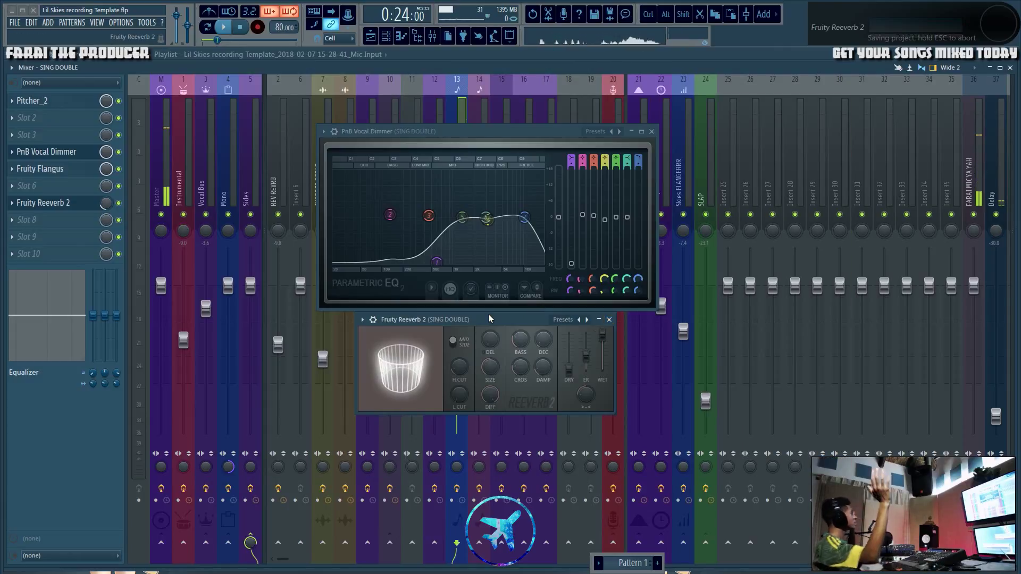
pyautogui.click(609, 320)
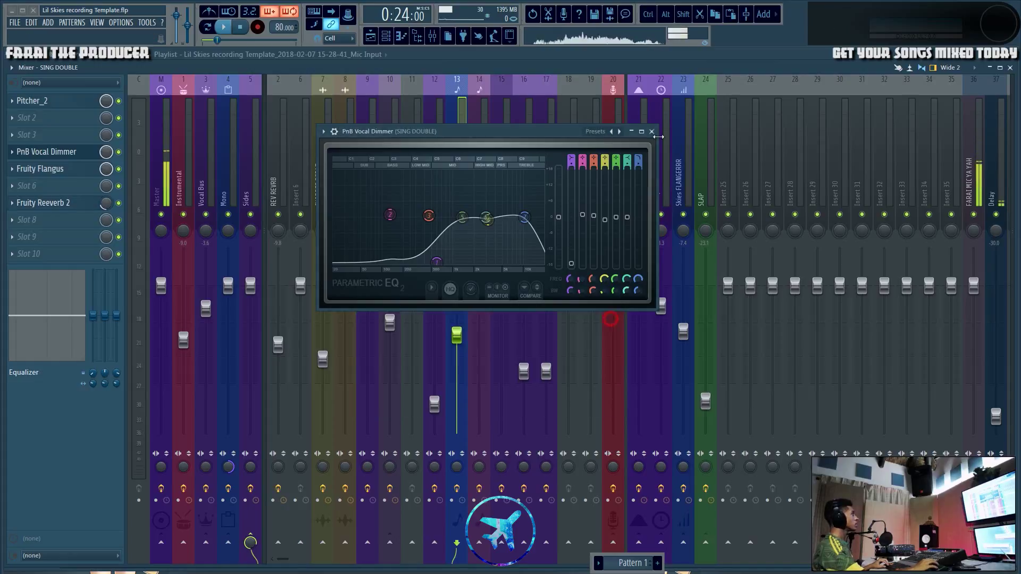
pyautogui.click(651, 131)
# - Make the ADLIB playlist track audible and play its clips from bar 7, jumping ahead to its second clip at bar 10
pyautogui.click(434, 159)
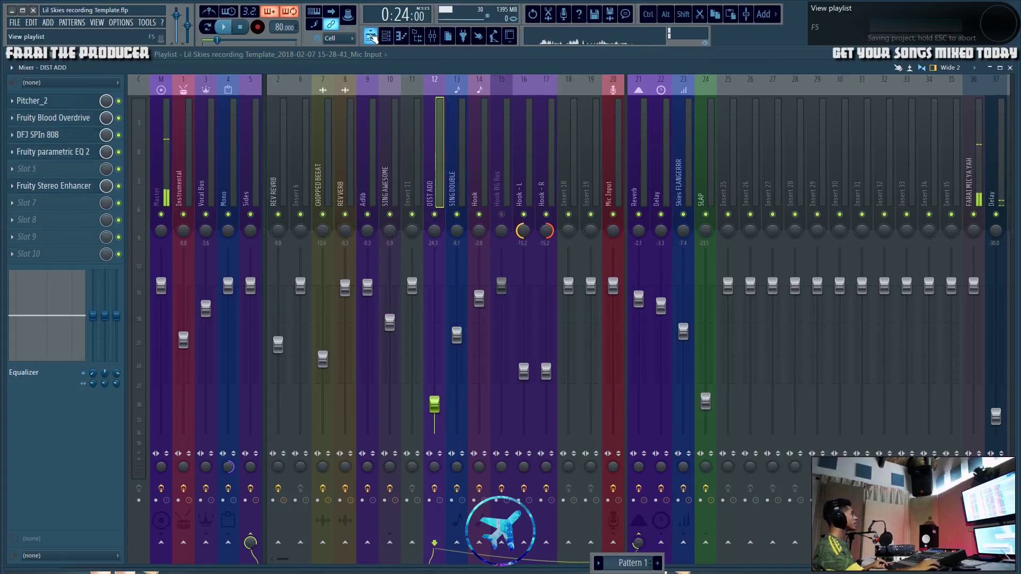
pyautogui.press('F5')
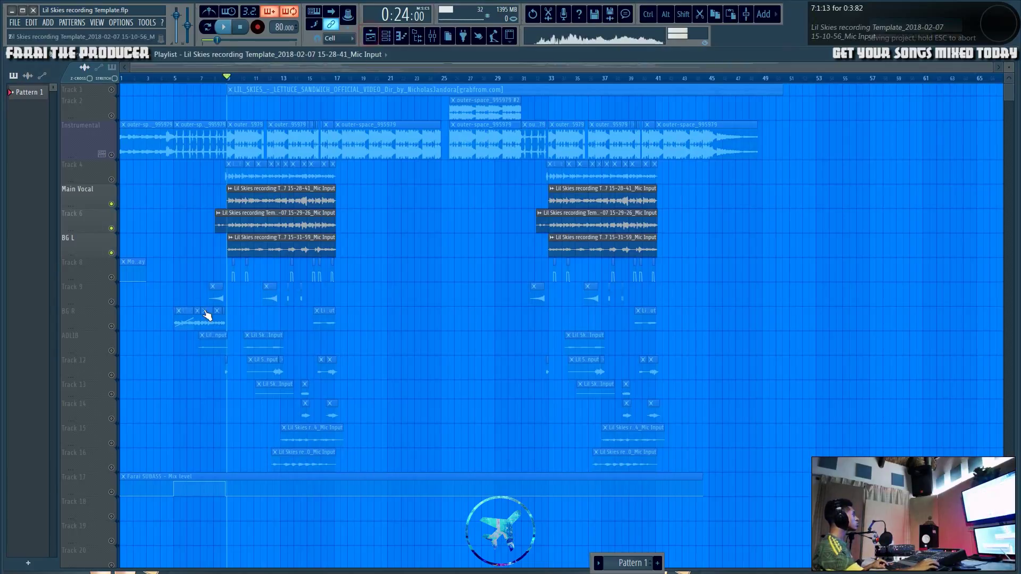
pyautogui.click(111, 350)
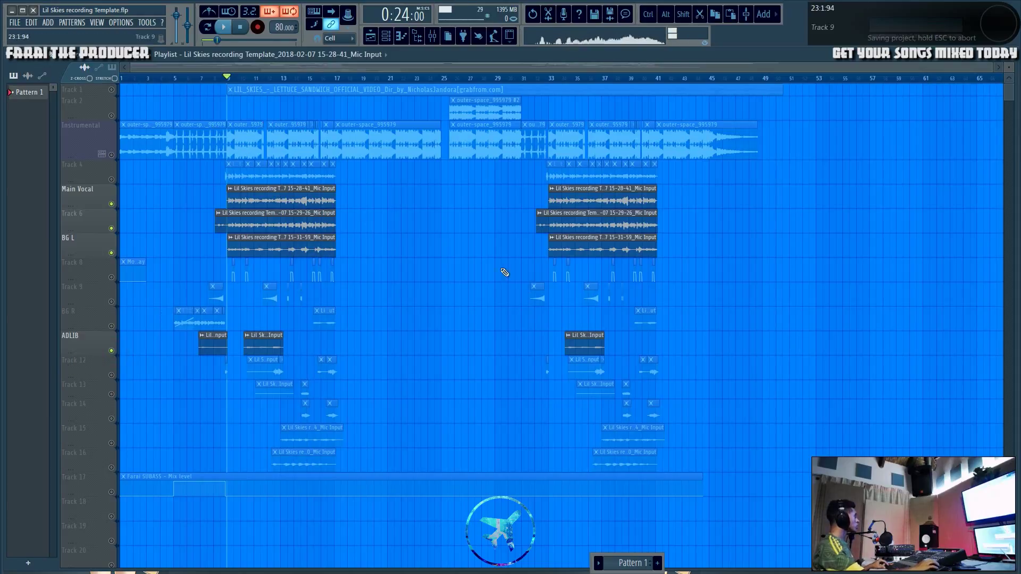
pyautogui.scroll(4, 259, 92)
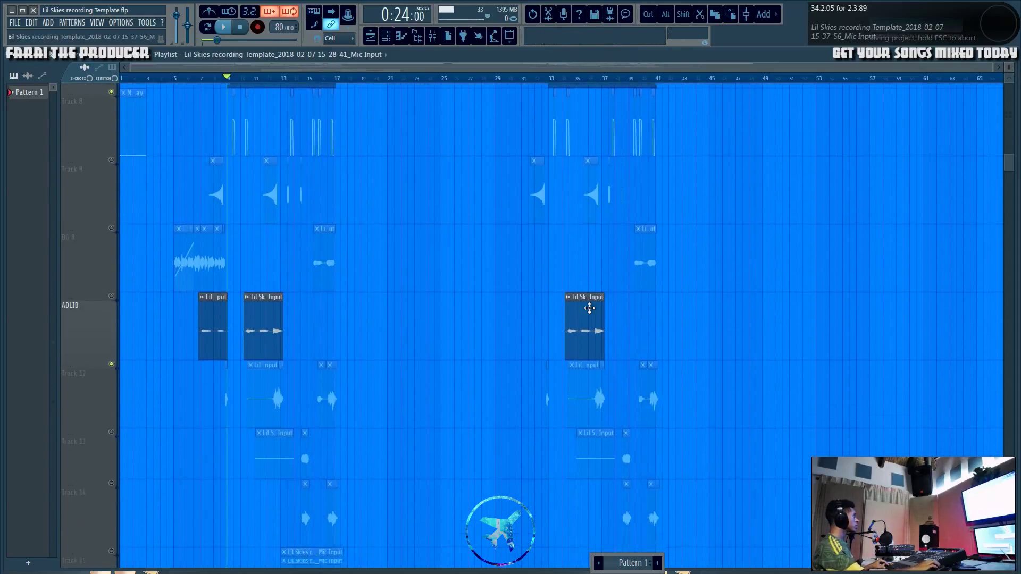
pyautogui.click(209, 80)
pyautogui.press('space')
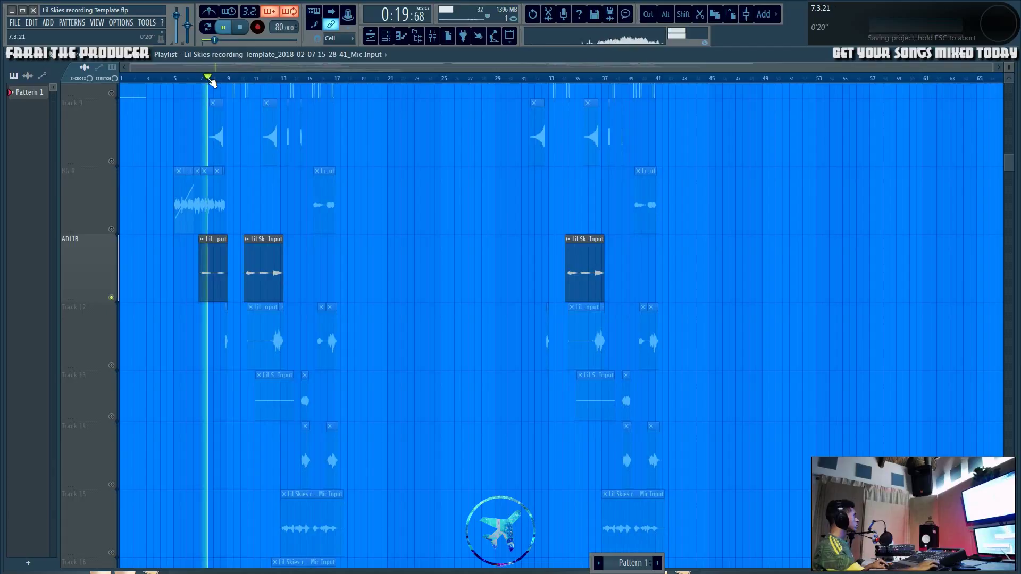
pyautogui.click(242, 80)
# - Check SING DOUBLE and Adlib in the mixer during playback, return to the playlist, and stop playback
pyautogui.click(433, 37)
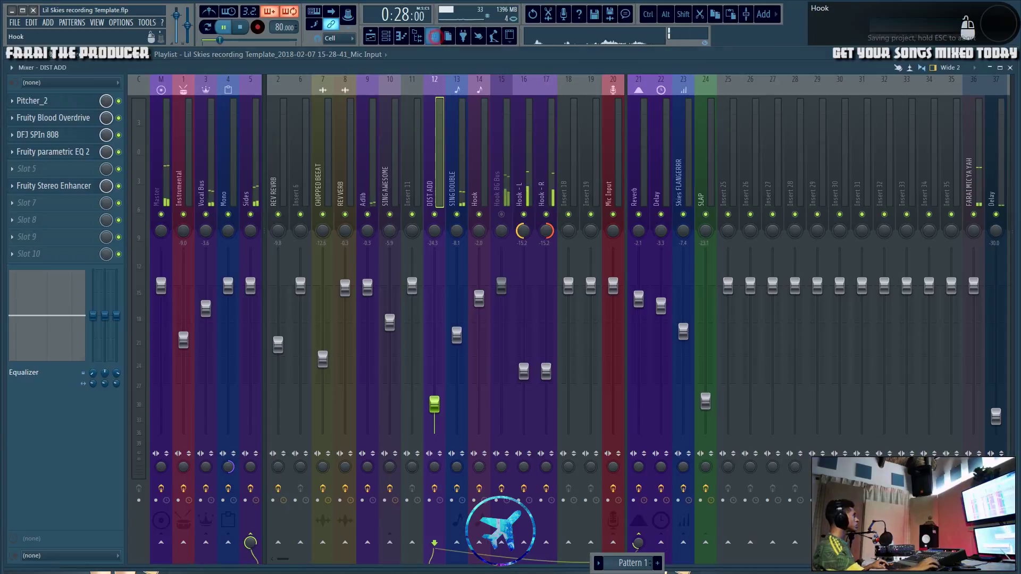
pyautogui.click(462, 139)
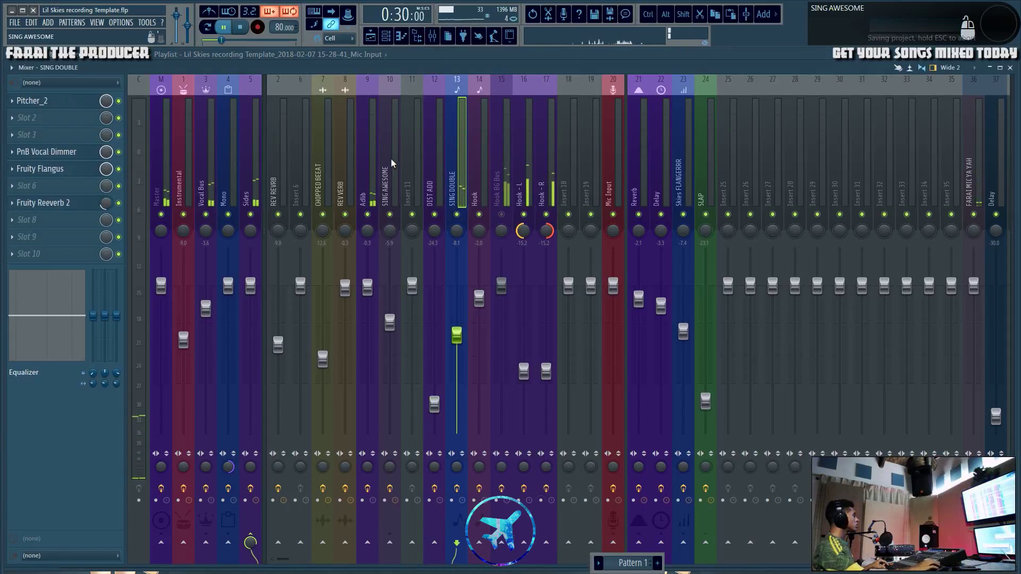
pyautogui.click(367, 157)
pyautogui.click(369, 37)
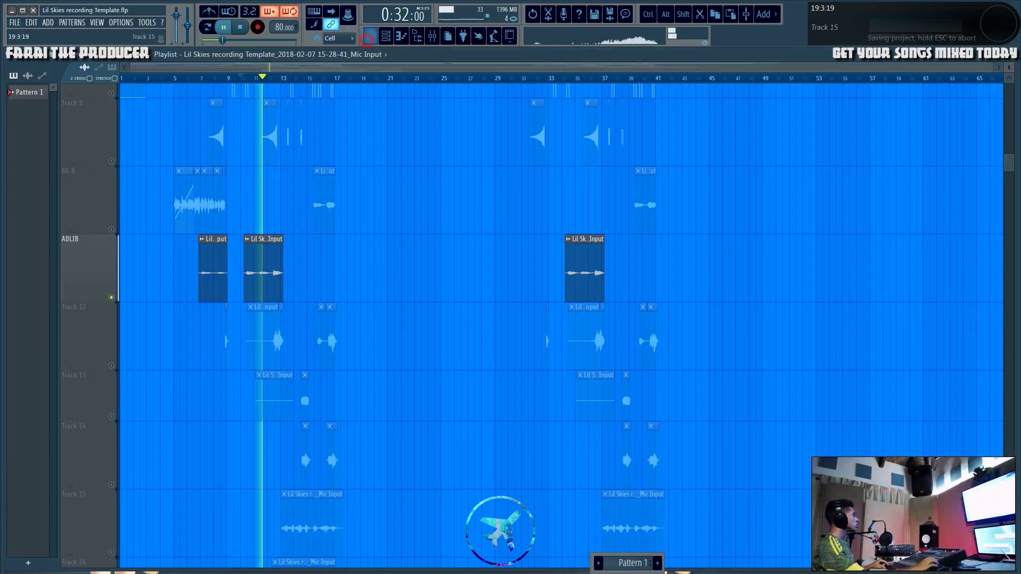
pyautogui.press('space')
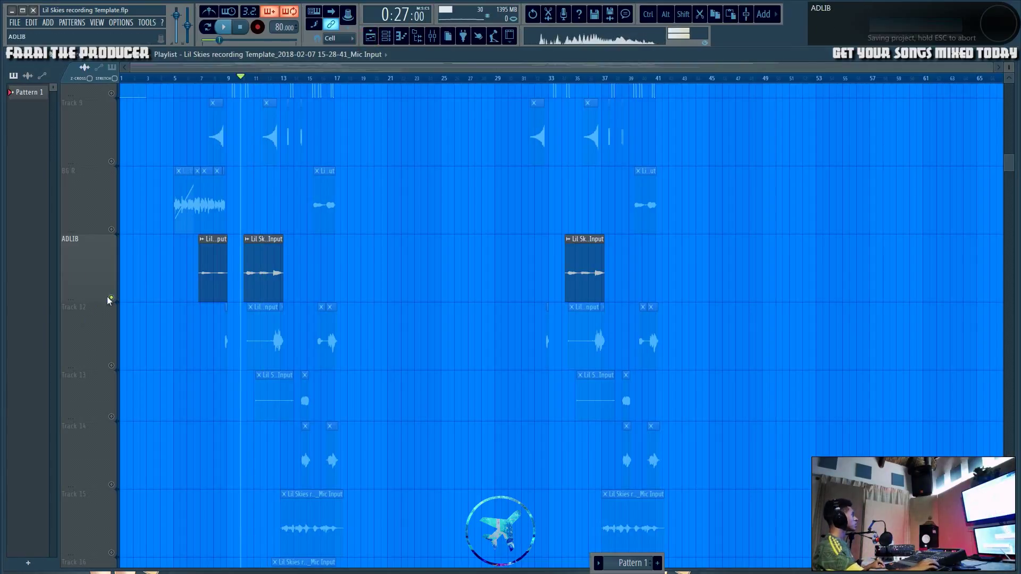
# - Mute ADLIB, make playlist Track 12 audible, and set the playback start near bar 12
pyautogui.click(111, 365)
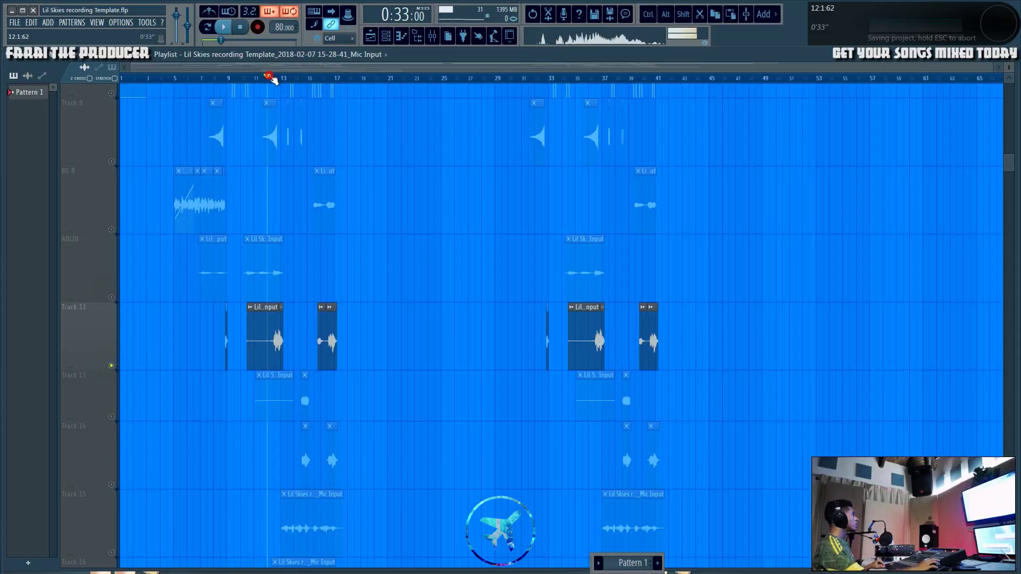
pyautogui.scroll(4, 269, 74)
pyautogui.click(307, 68)
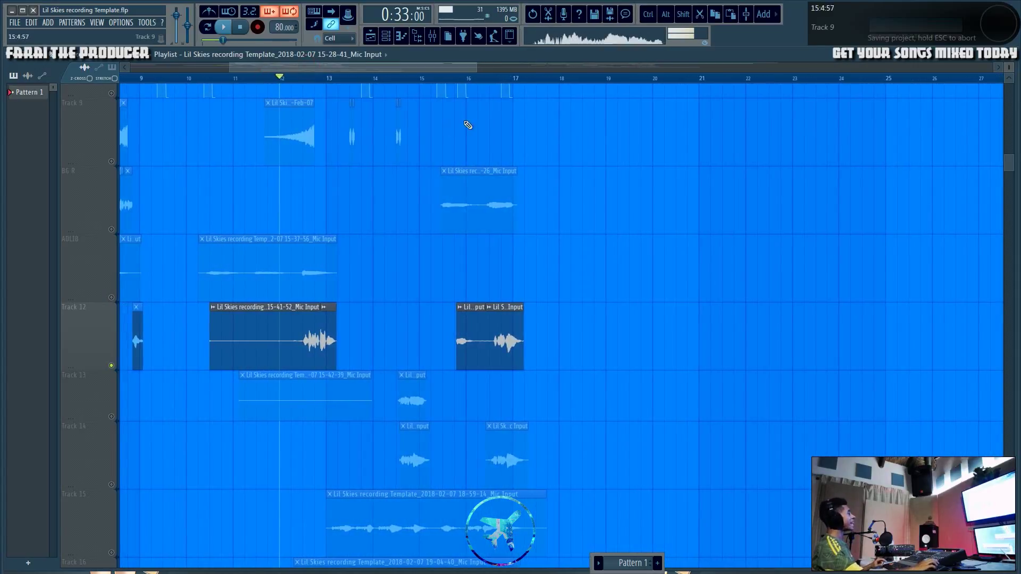
pyautogui.scroll(6, 359, 196)
pyautogui.scroll(-5, 359, 196)
pyautogui.scroll(-1, 358, 196)
pyautogui.scroll(6, 360, 194)
pyautogui.scroll(-10, 364, 191)
# - Play Track 12's clip from bar 12 and compare it with the other vocal tracks, and stop playback
pyautogui.press('space')
pyautogui.scroll(6, 364, 194)
pyautogui.scroll(-6, 365, 200)
pyautogui.scroll(5, 280, 400)
pyautogui.scroll(5, 138, 248)
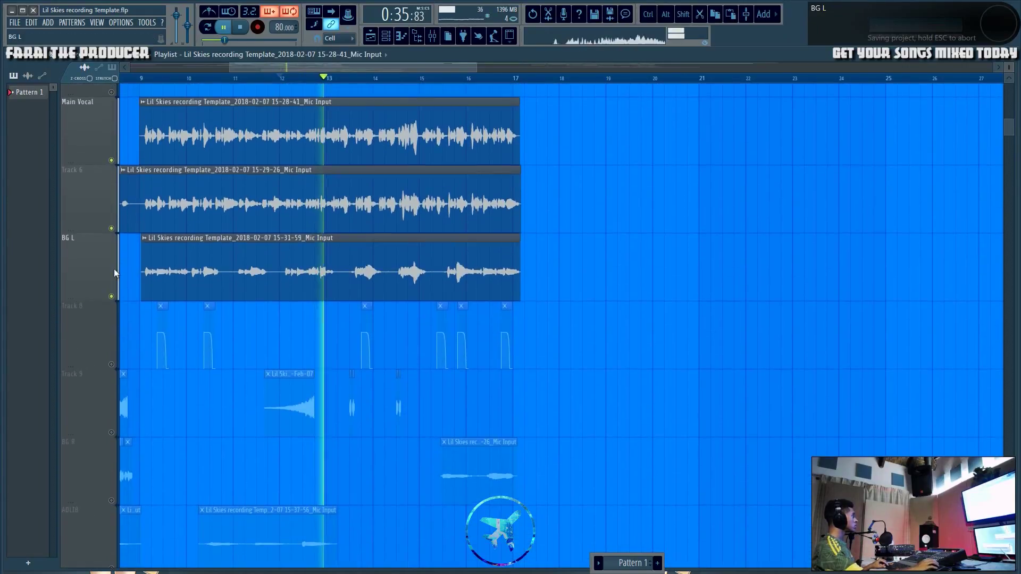
pyautogui.click(153, 314)
pyautogui.scroll(-8, 314, 299)
pyautogui.scroll(1, 313, 299)
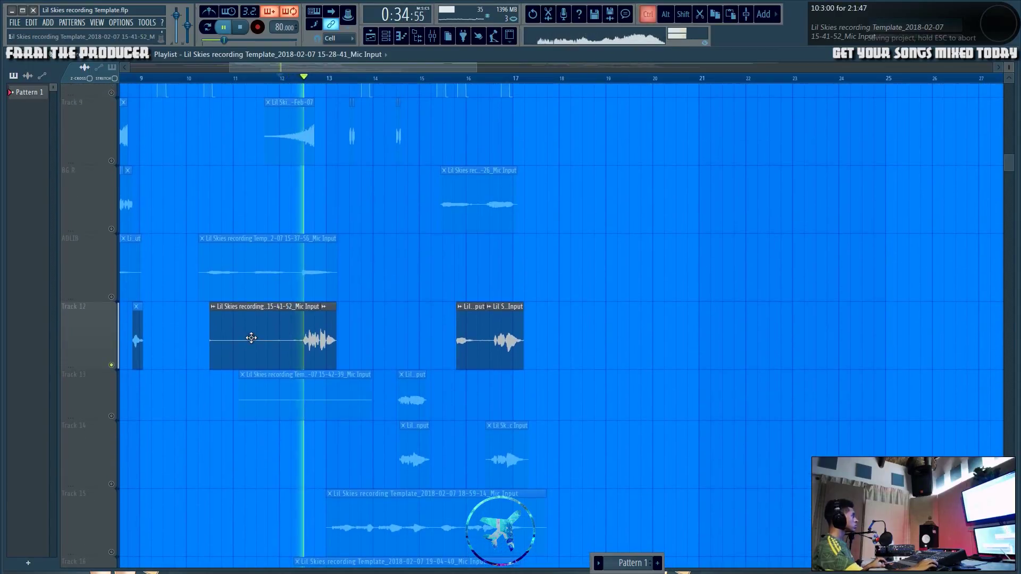
pyautogui.press('space')
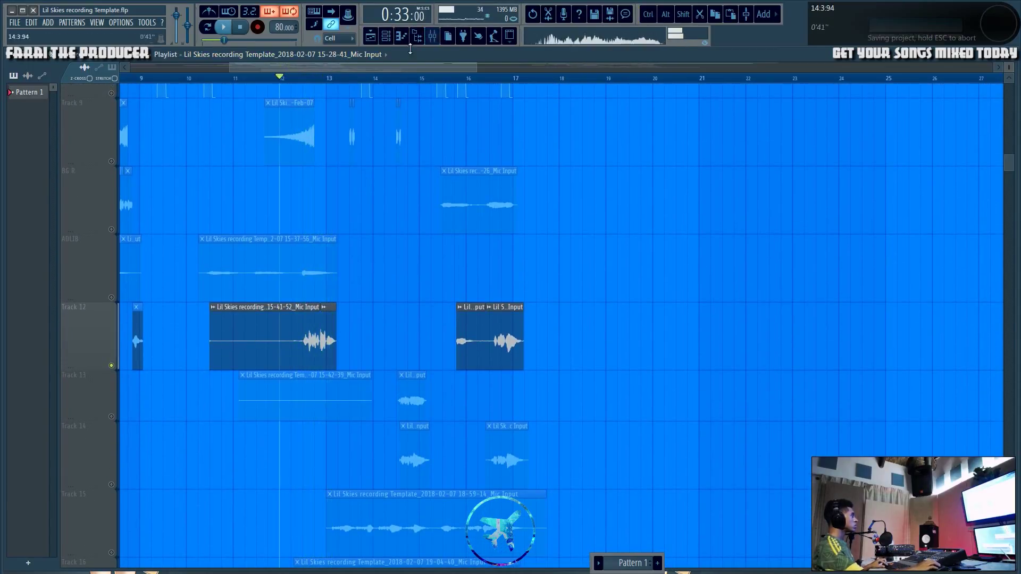
# - Examine the DFJ SPIn 808 distortion and Fruity Stereo Enhancer on the DIST ADD mixer track, closing each one
pyautogui.click(432, 37)
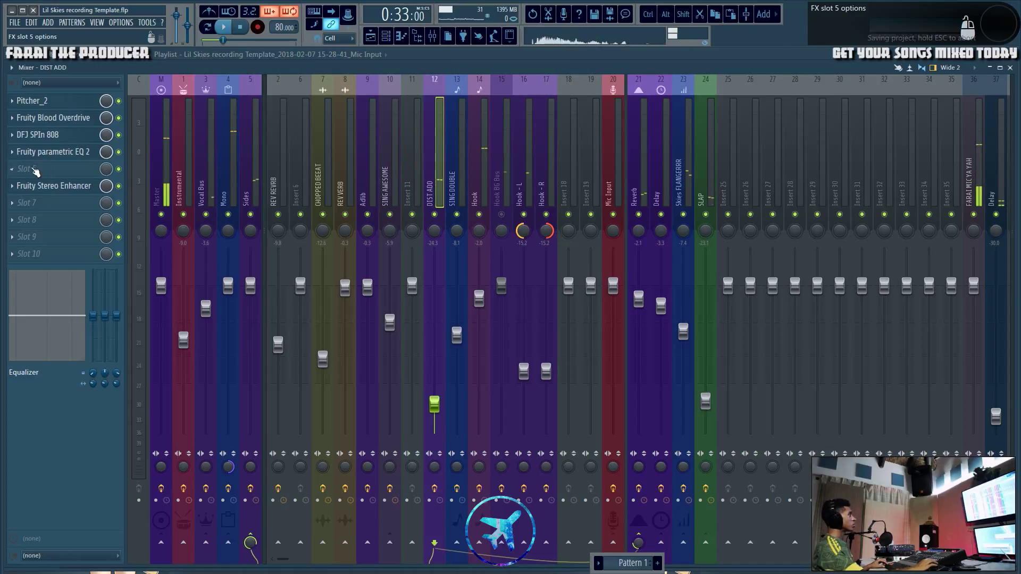
pyautogui.click(66, 134)
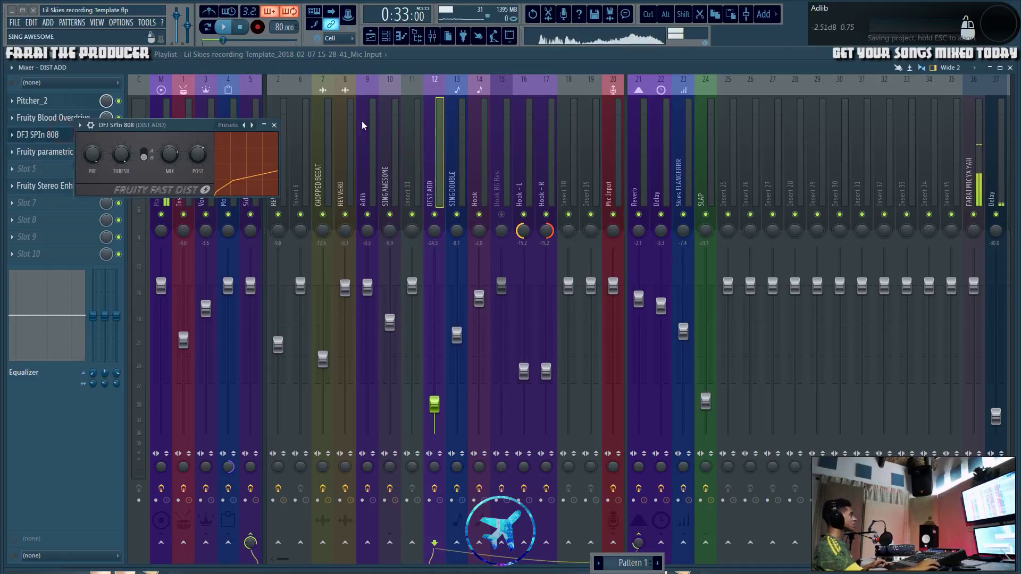
pyautogui.click(275, 125)
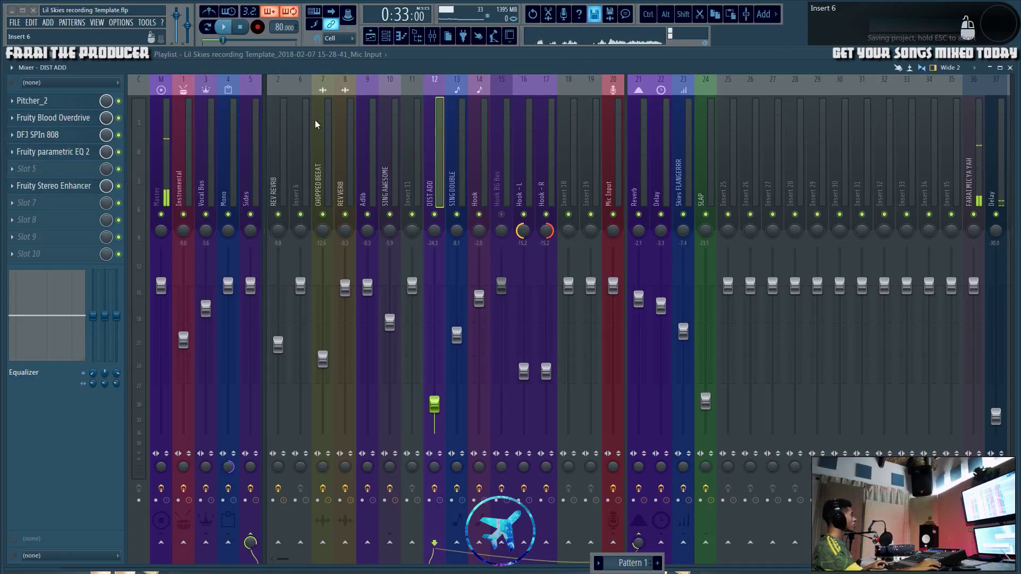
pyautogui.click(49, 186)
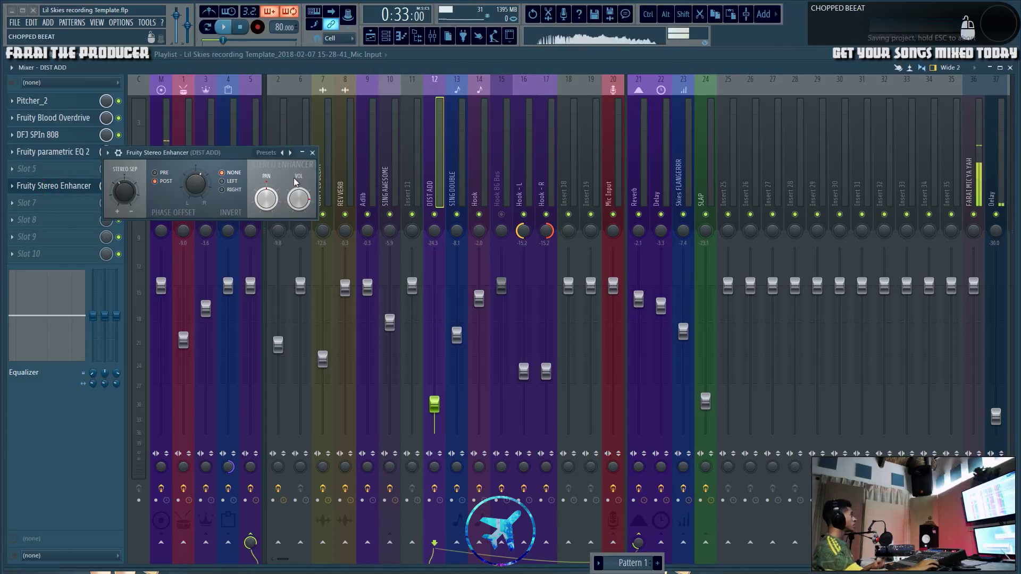
pyautogui.click(313, 153)
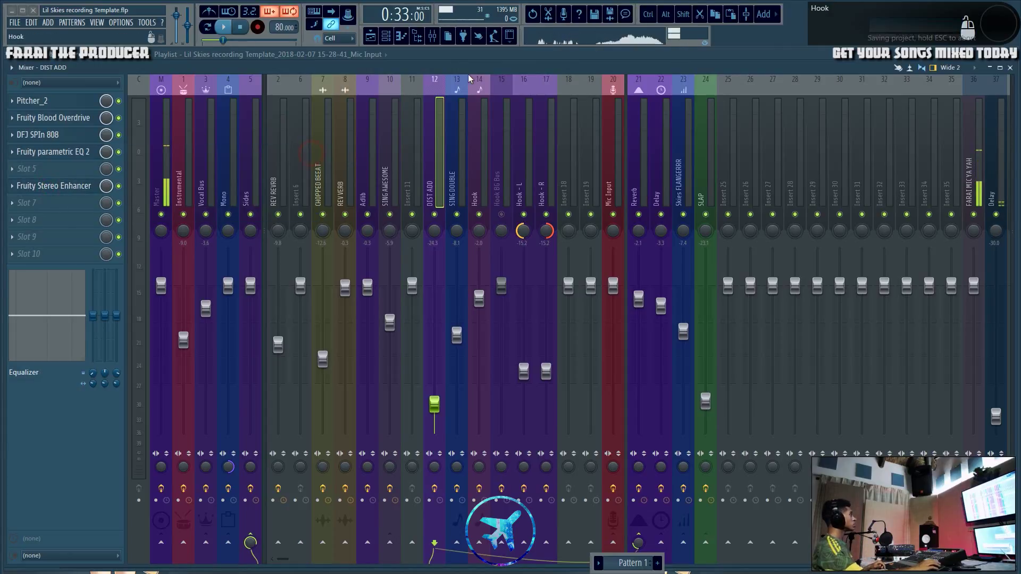
# - Select the SING AWESOME and Adlib mixer tracks to view their effect chains, and return to the playlist
pyautogui.click(390, 160)
pyautogui.click(373, 133)
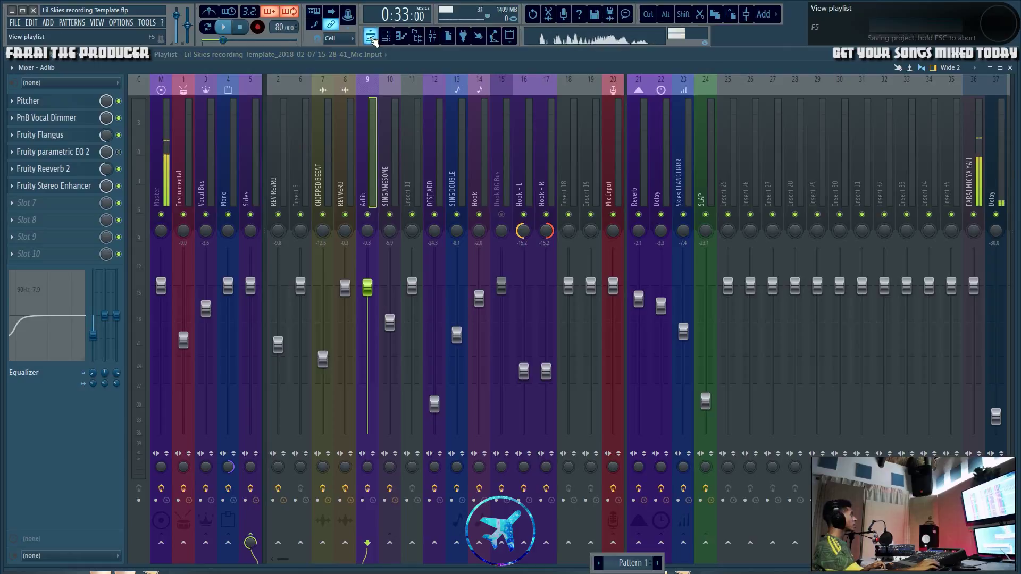
pyautogui.click(371, 38)
# - Make playlist Track 9 audible alongside the Main Vocal and play both from bar 8
pyautogui.scroll(-4, 362, 85)
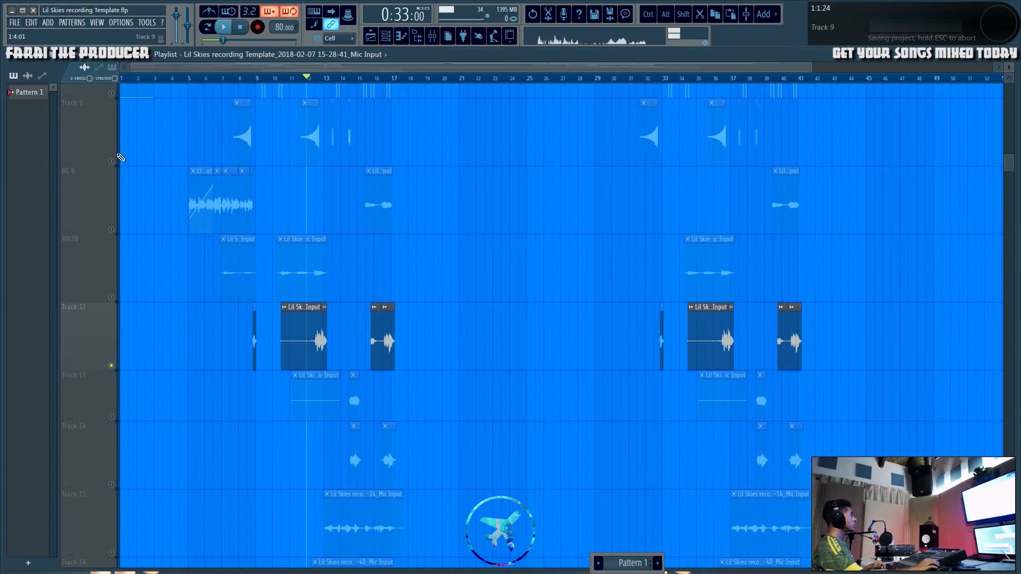
pyautogui.scroll(3, 421, 199)
pyautogui.scroll(2, 422, 199)
pyautogui.click(239, 78)
pyautogui.scroll(3, 245, 78)
pyautogui.press('space')
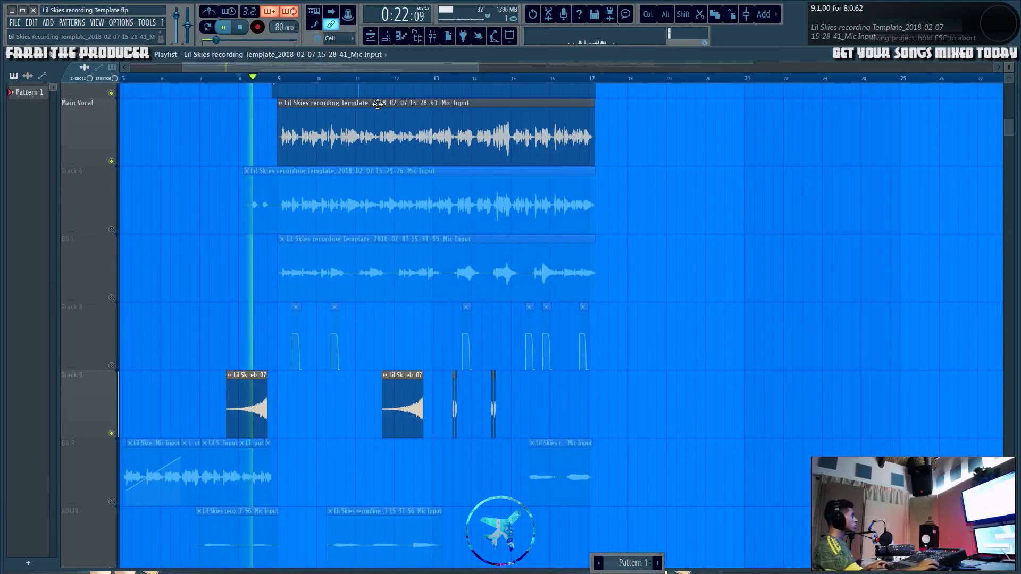
# - Stop playback, check the Adlib track's effect chain in the mixer, and return to the playlist
pyautogui.click(432, 37)
pyautogui.press('space')
pyautogui.click(368, 36)
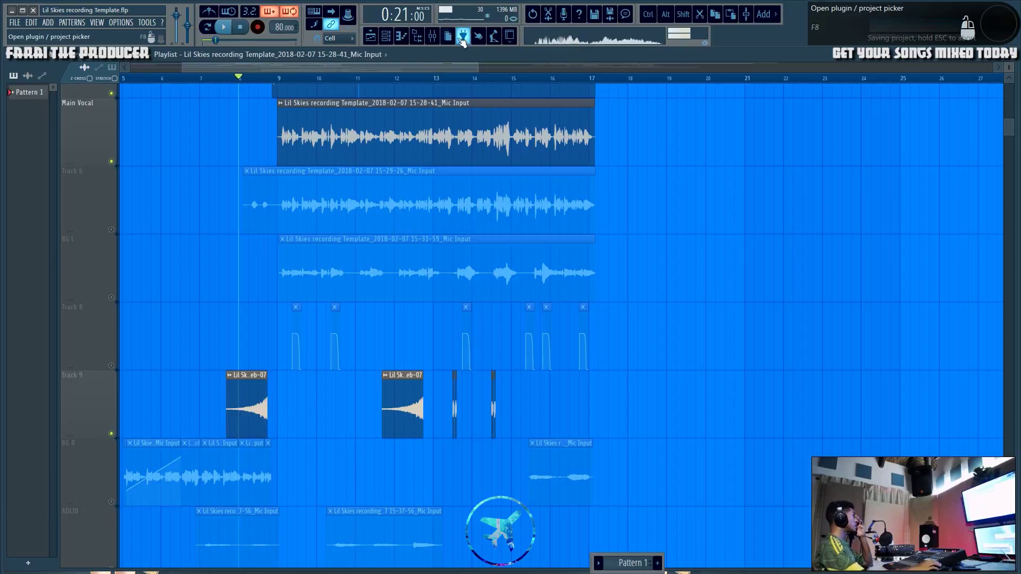
pyautogui.click(430, 45)
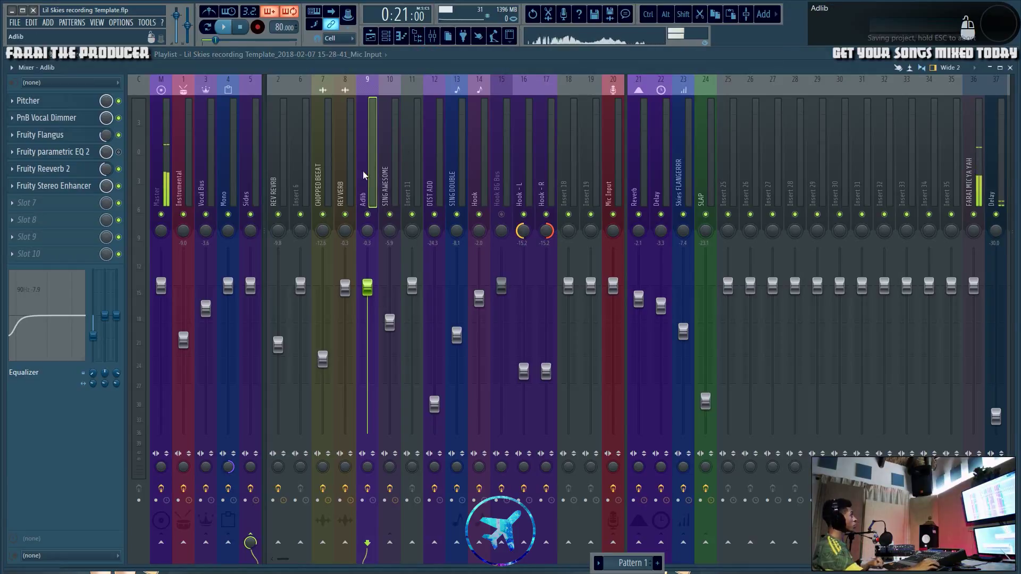
pyautogui.click(370, 35)
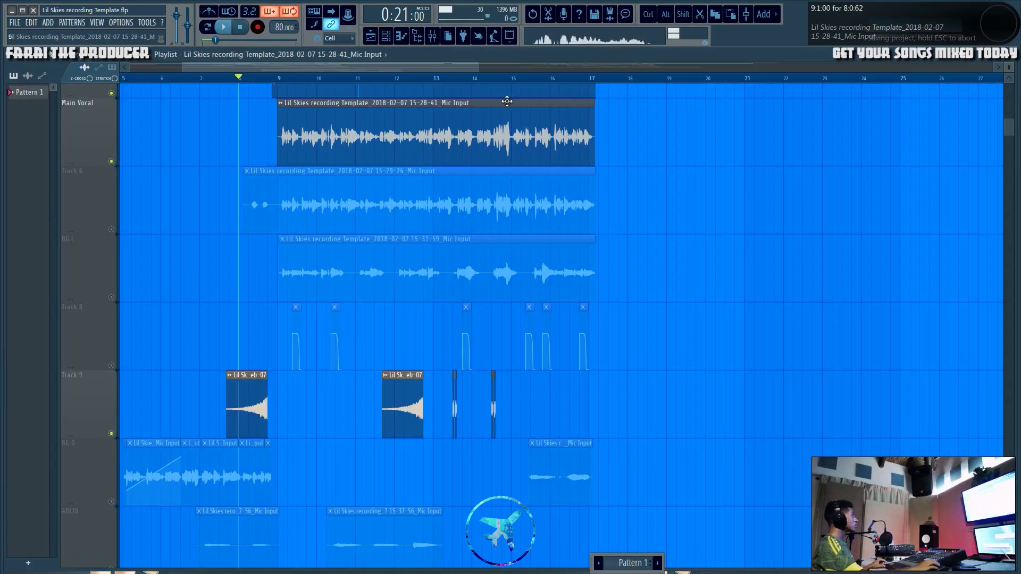
# - Play the Main Vocal together with Track 9's short clips from bar 13
pyautogui.scroll(5, 485, 81)
pyautogui.click(304, 80)
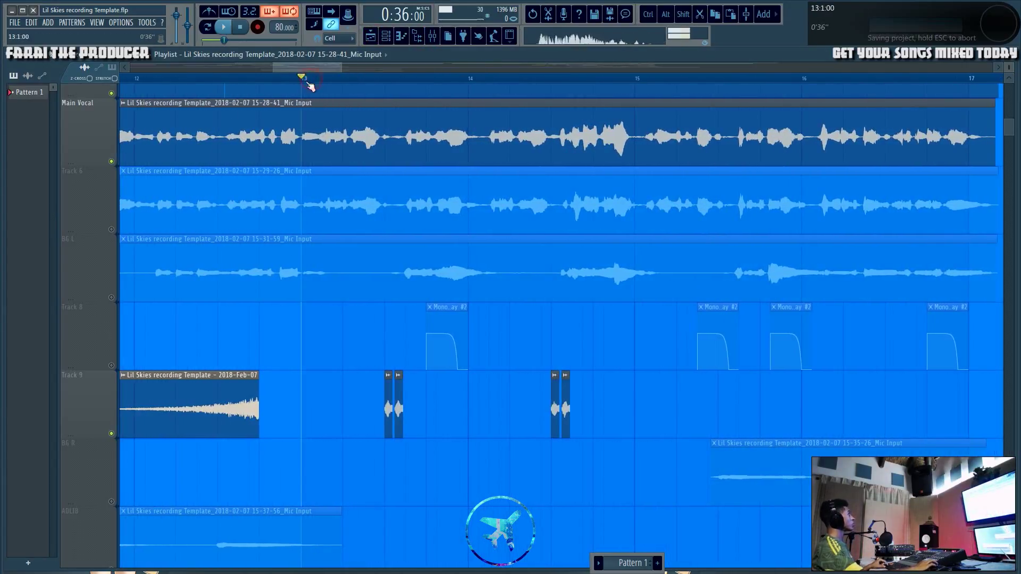
pyautogui.press('space')
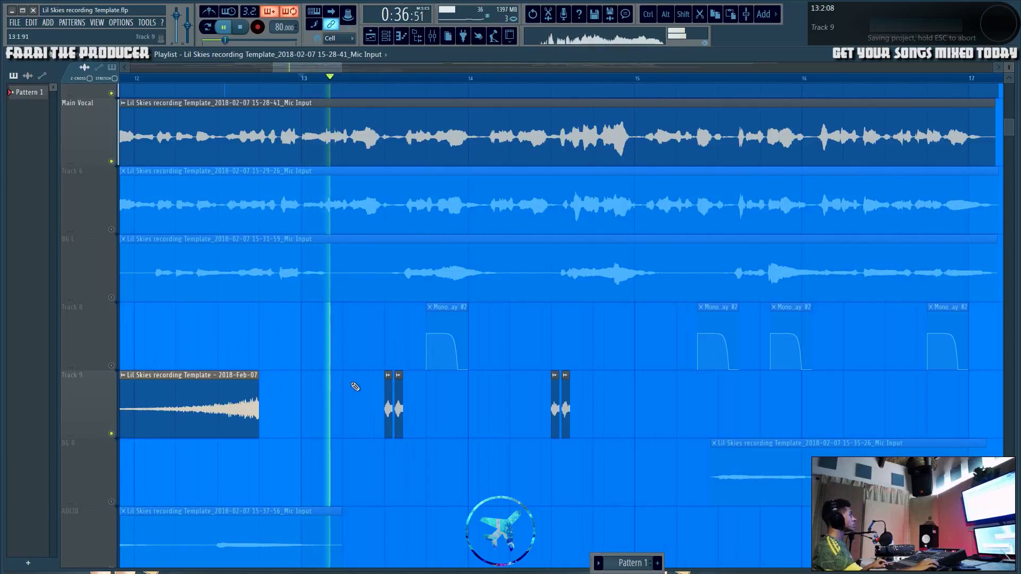
pyautogui.press('space')
pyautogui.press('space')
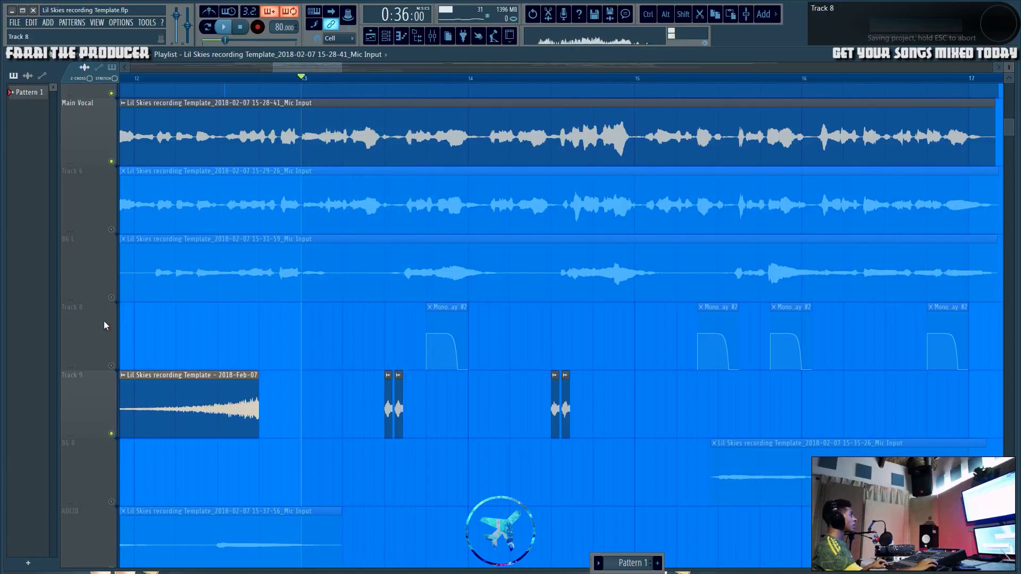
# - Mute the Main Vocal track and audition Track 9's short clips on their own from bar 13
pyautogui.click(111, 161)
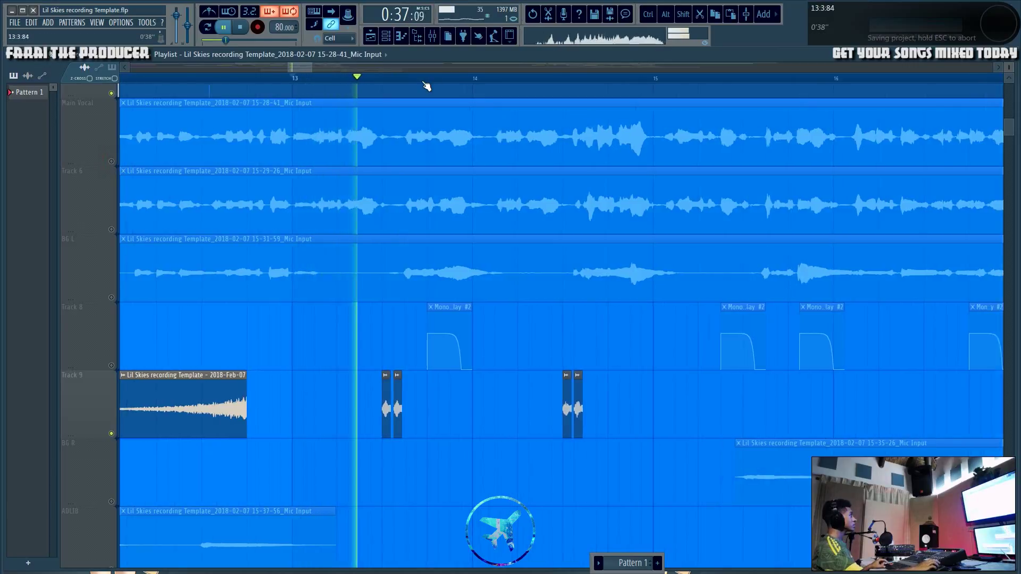
pyautogui.scroll(4, 416, 96)
pyautogui.press('space')
# - Slice a short section from the Main Vocal clip, copy it onto Track 8 ahead of Track 9's clips, and play it unmuted
pyautogui.press('c')
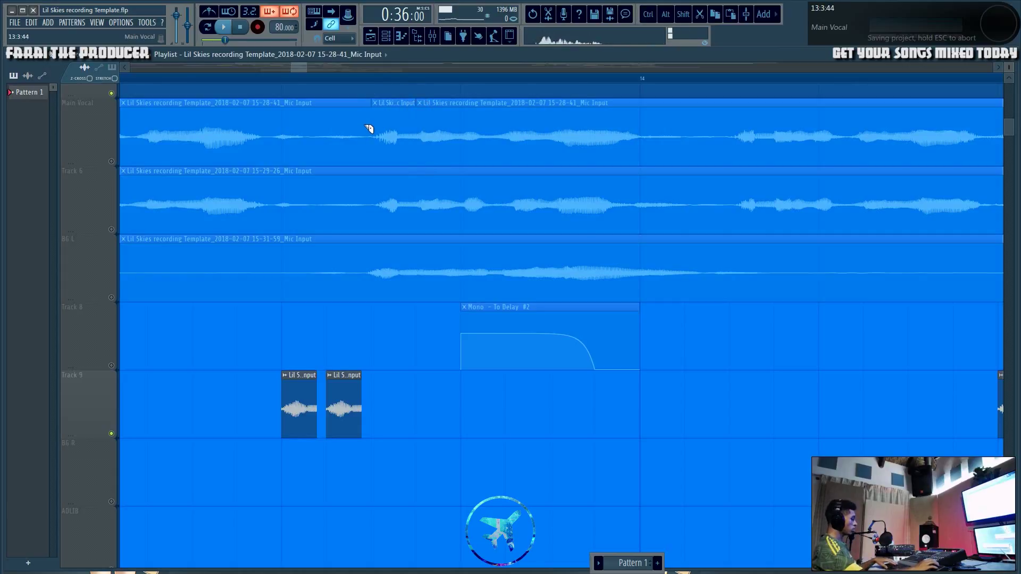
pyautogui.click(223, 347)
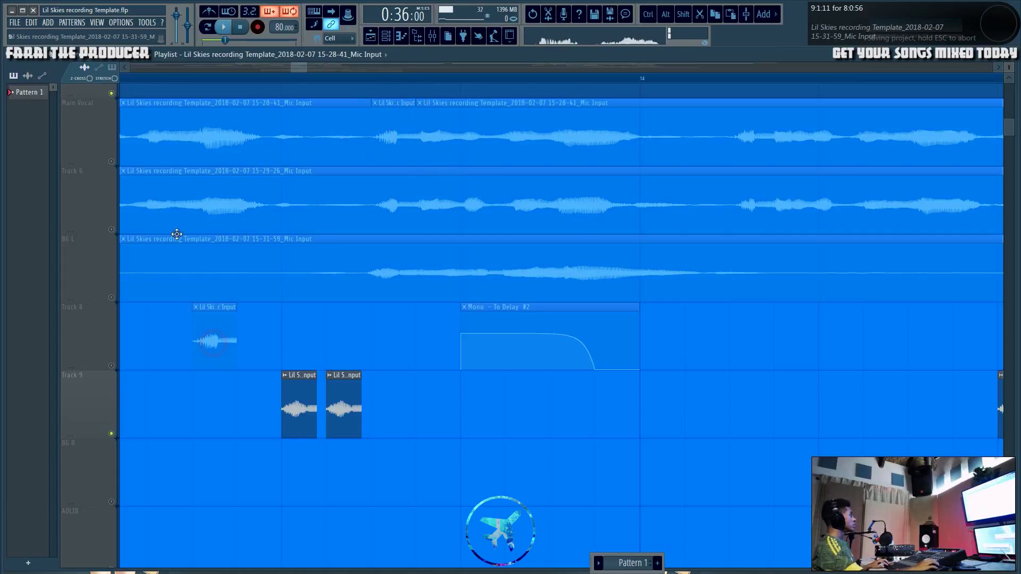
pyautogui.click(113, 366)
pyautogui.click(192, 78)
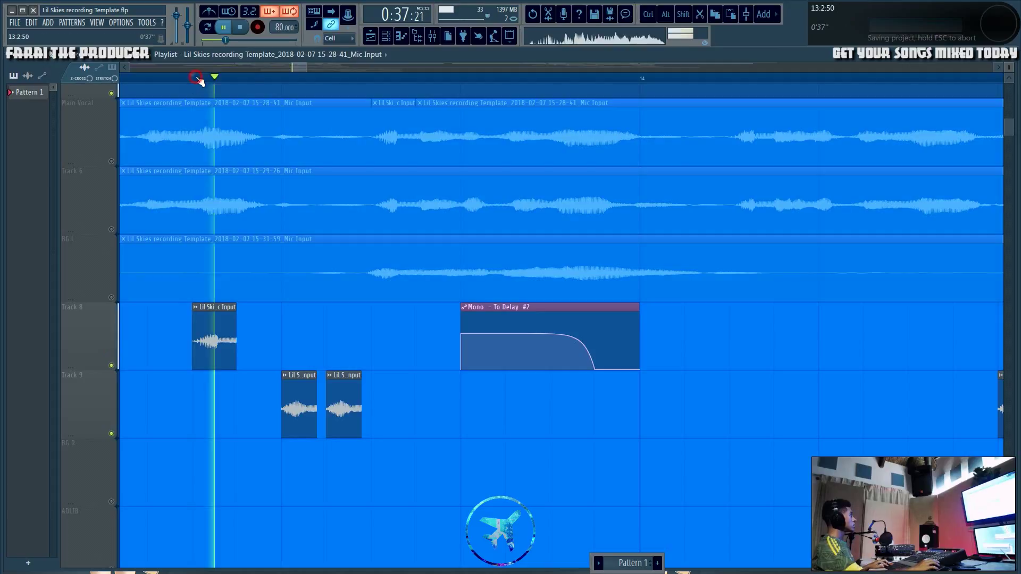
# - Stop playback, delete the short vocal clip copied onto Track 8, and check playback without it
pyautogui.press('space')
pyautogui.rightClick(218, 307)
pyautogui.press('space')
pyautogui.press('space')
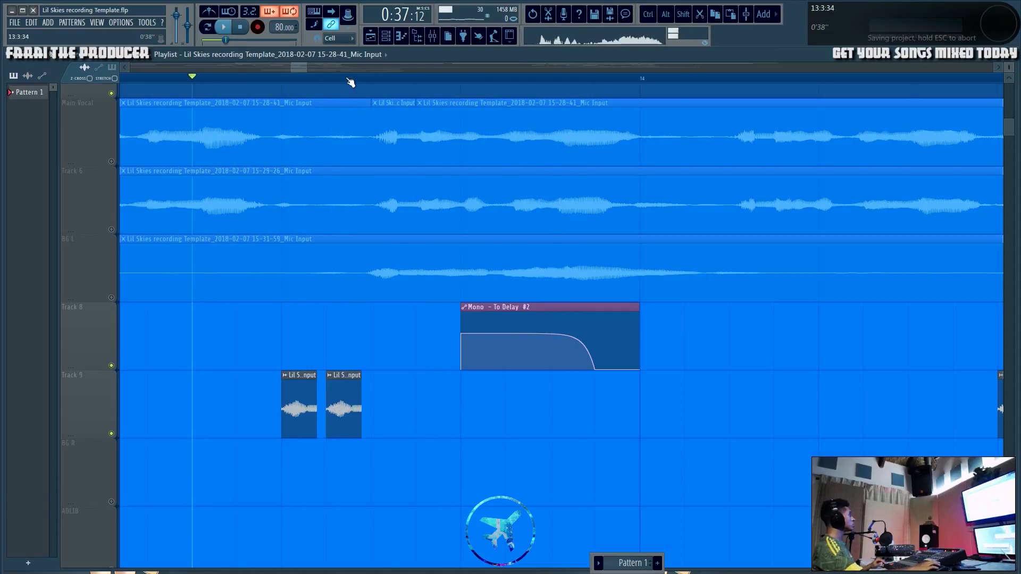
# - Check the channel settings of Track 9's short vocal clip and close them
pyautogui.scroll(-4, 350, 83)
pyautogui.doubleClick(318, 409)
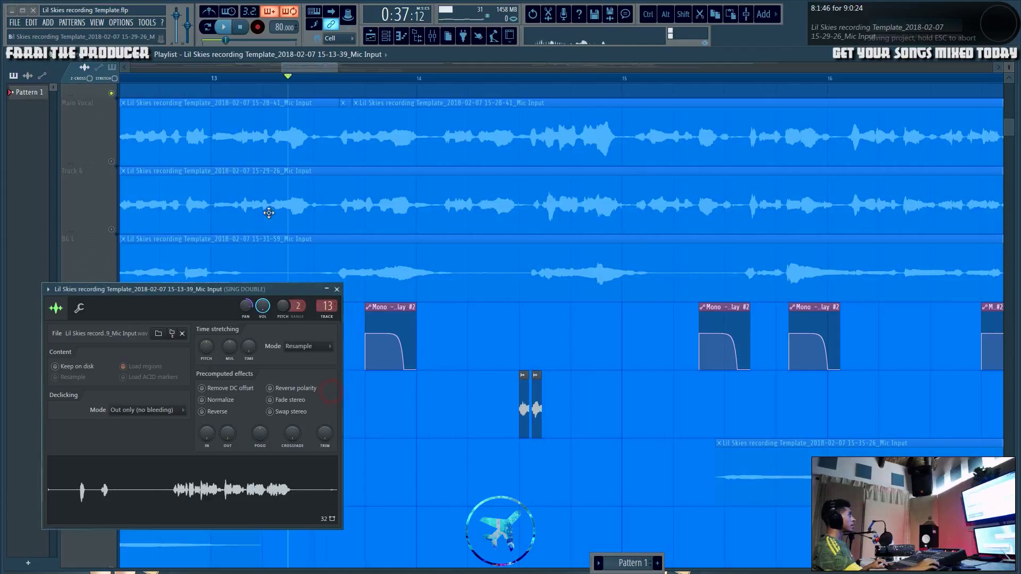
pyautogui.press('Escape')
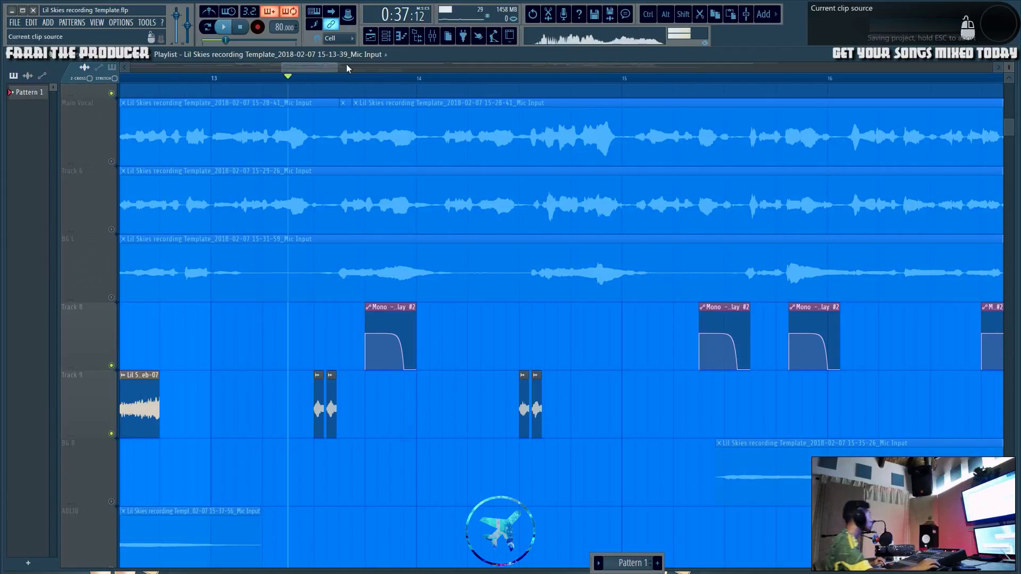
# - Unmute all of the muted playlist tracks so the whole arrangement is enabled
pyautogui.scroll(-5, 417, 85)
pyautogui.scroll(-4, 448, 233)
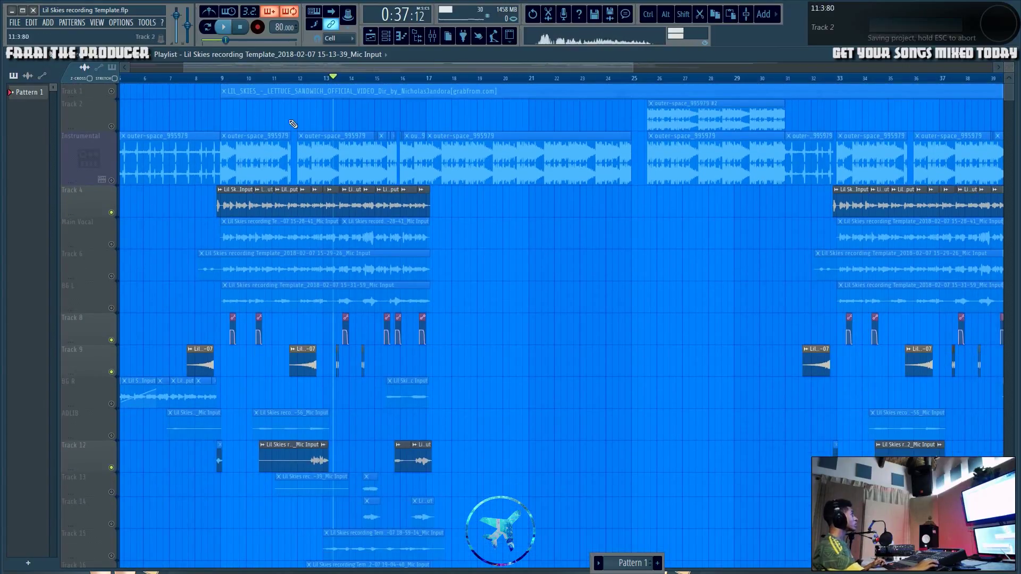
pyautogui.keyDown('ctrl'); pyautogui.click(111, 212); pyautogui.keyUp('ctrl')
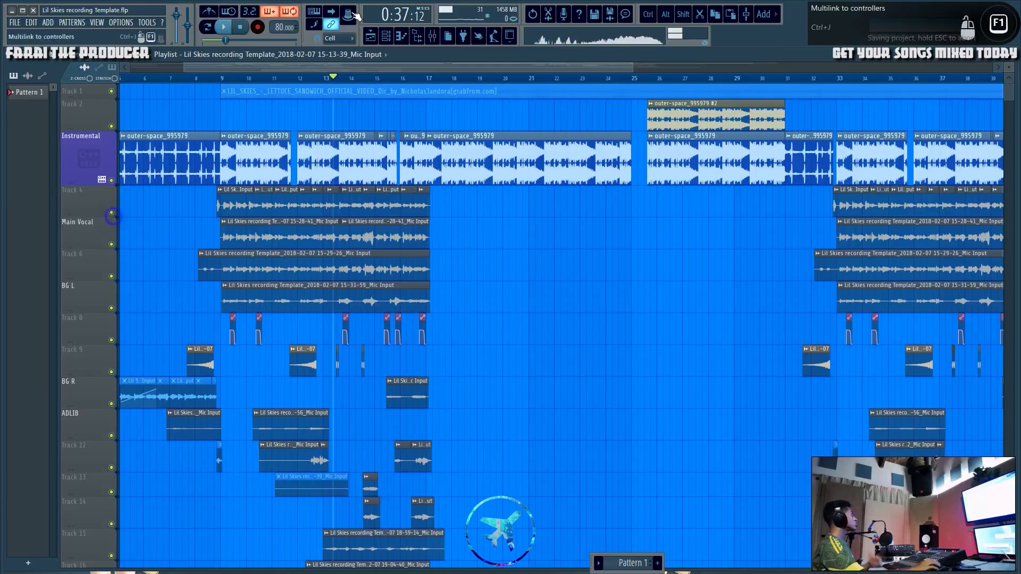
# - Inspect the effect chains of the Mono, Vocal Bus and SING DOUBLE mixer tracks
pyautogui.click(432, 41)
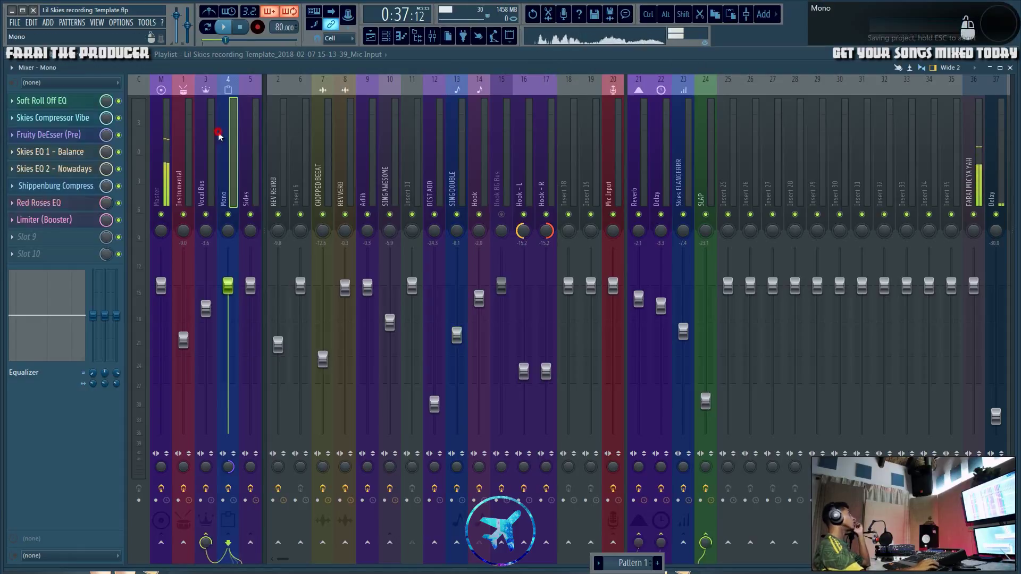
pyautogui.click(207, 154)
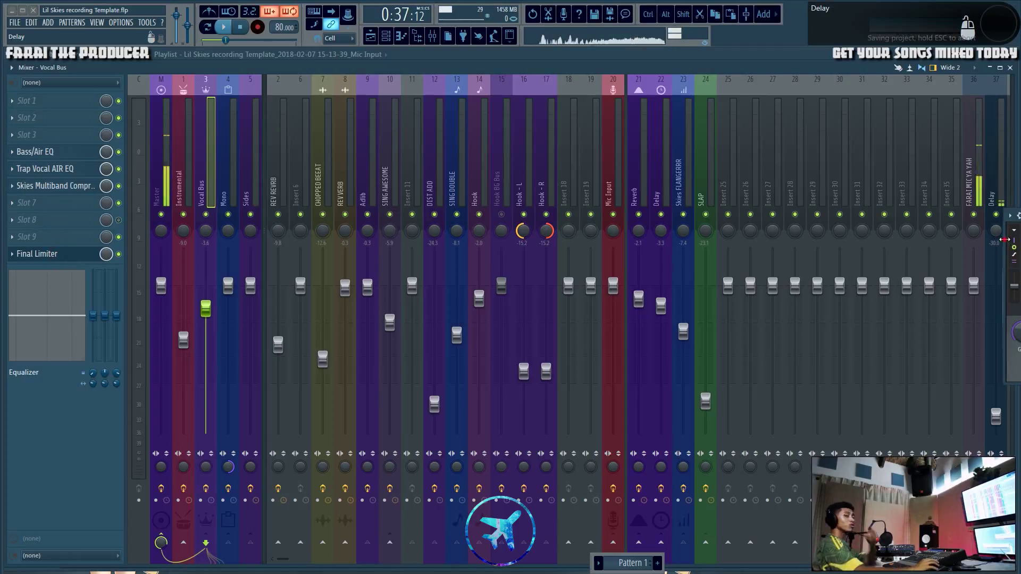
pyautogui.moveTo(1004, 240); pyautogui.dragTo(871, 247)
pyautogui.moveTo(928, 222); pyautogui.dragTo(373, 254)
pyautogui.click(782, 247)
pyautogui.click(455, 159)
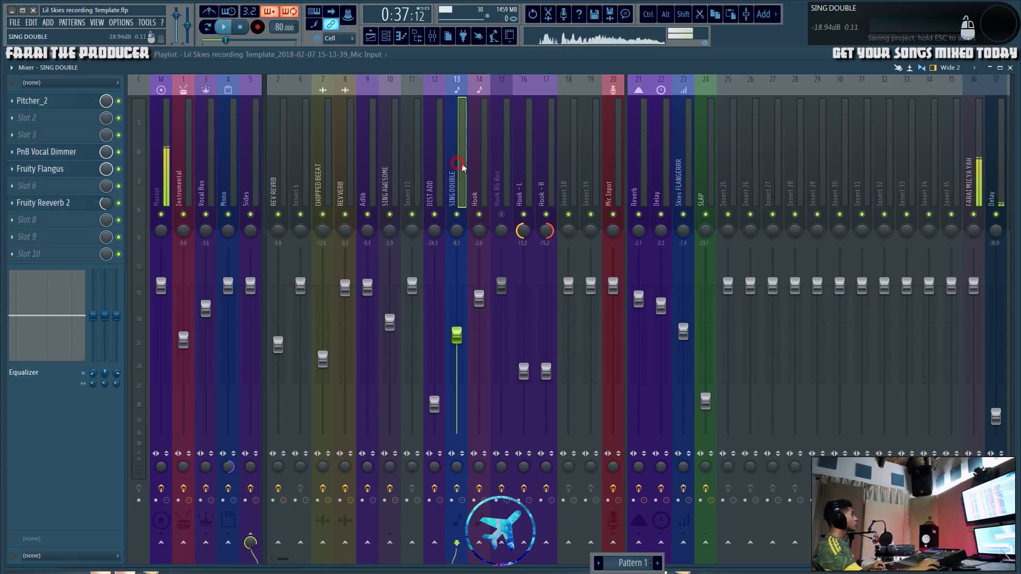
# - Return to the playlist and play the full arrangement from about bar 7
pyautogui.press('F5')
pyautogui.click(188, 78)
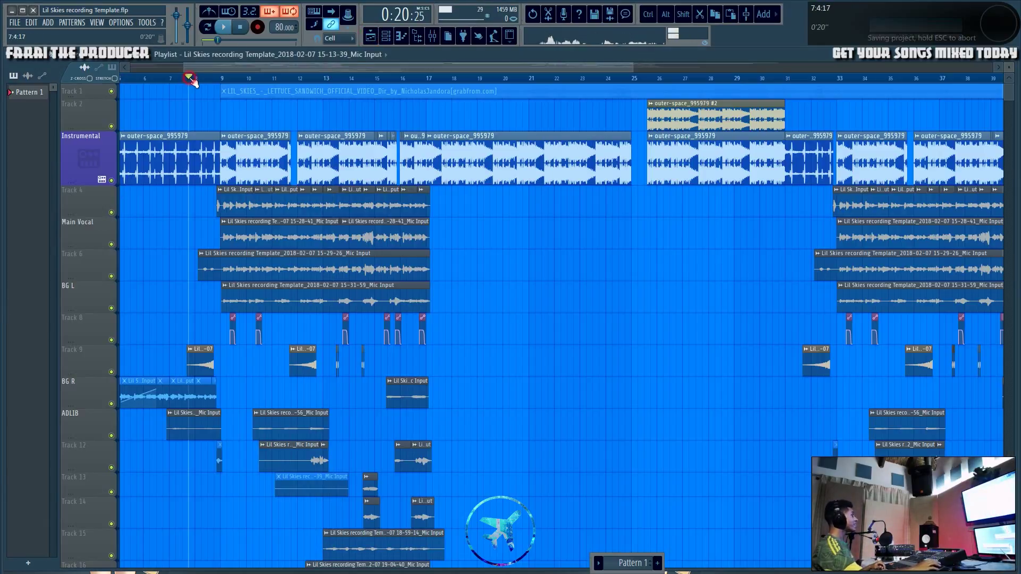
pyautogui.click(170, 78)
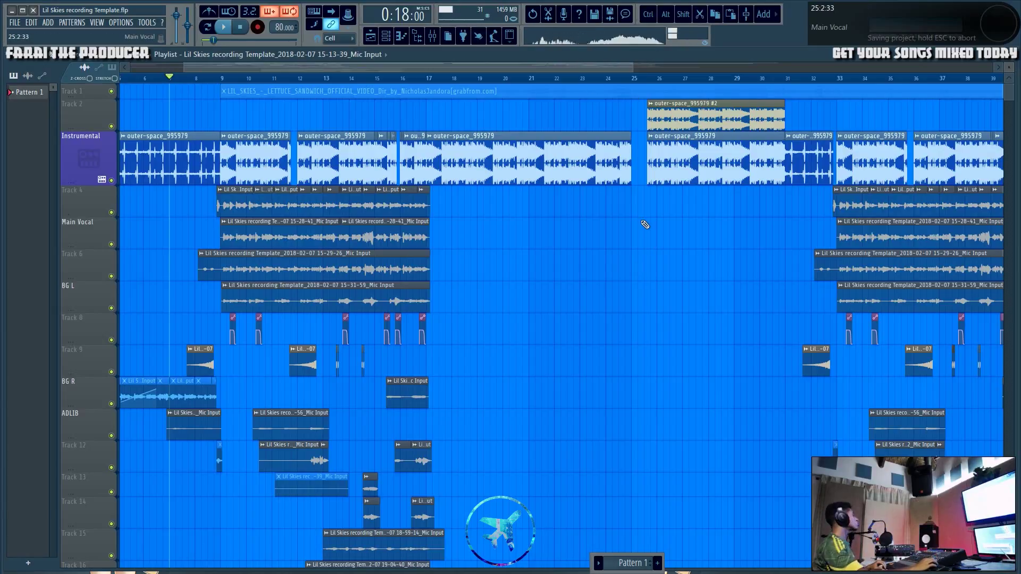
pyautogui.moveTo(469, 214); pyautogui.dragTo(644, 198)
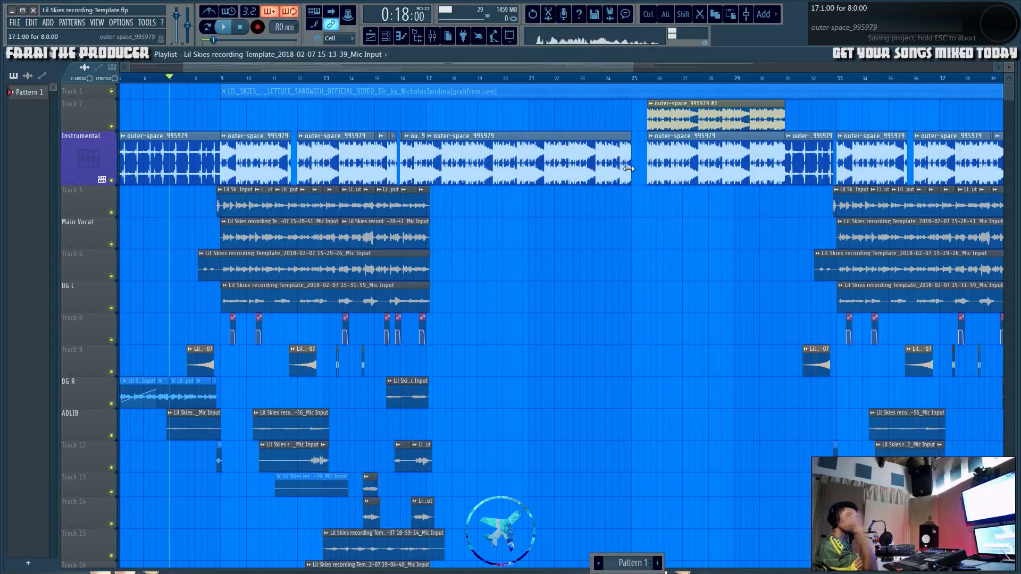
pyautogui.press('space')
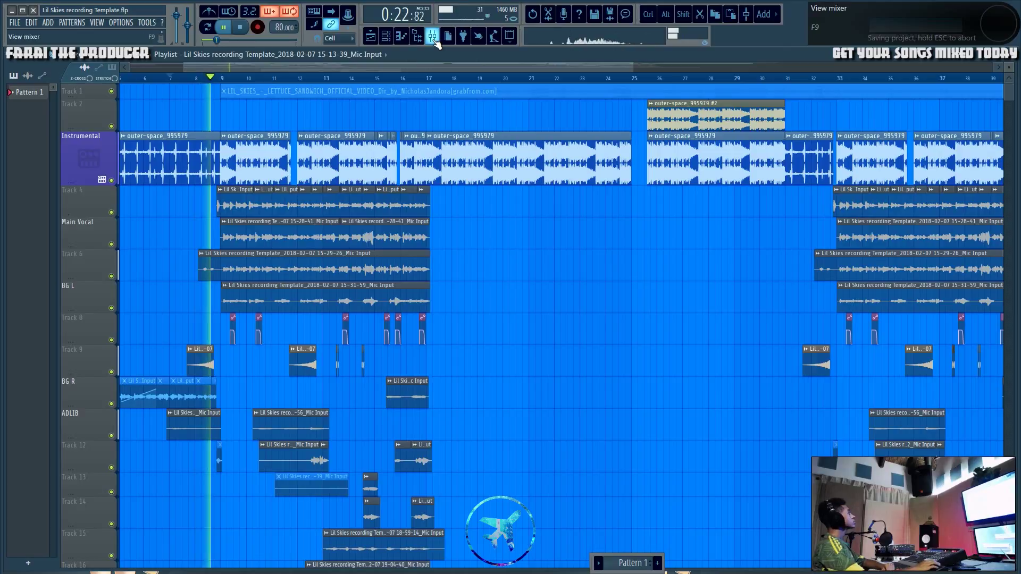
# - Unmute the Hook BG Bus mixer track during playback, and save the project
pyautogui.press('F9')
pyautogui.click(501, 214)
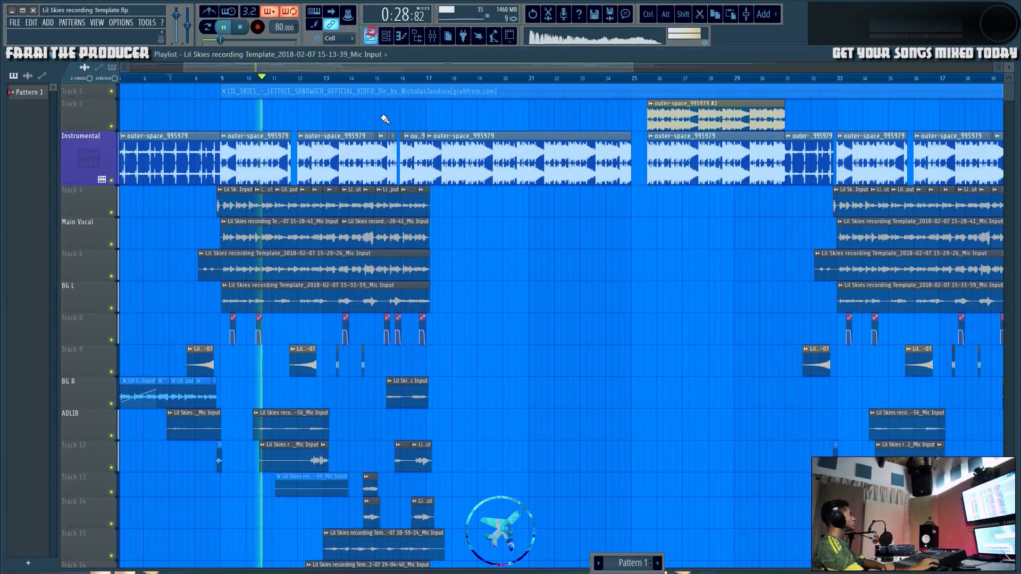
pyautogui.press('F9')
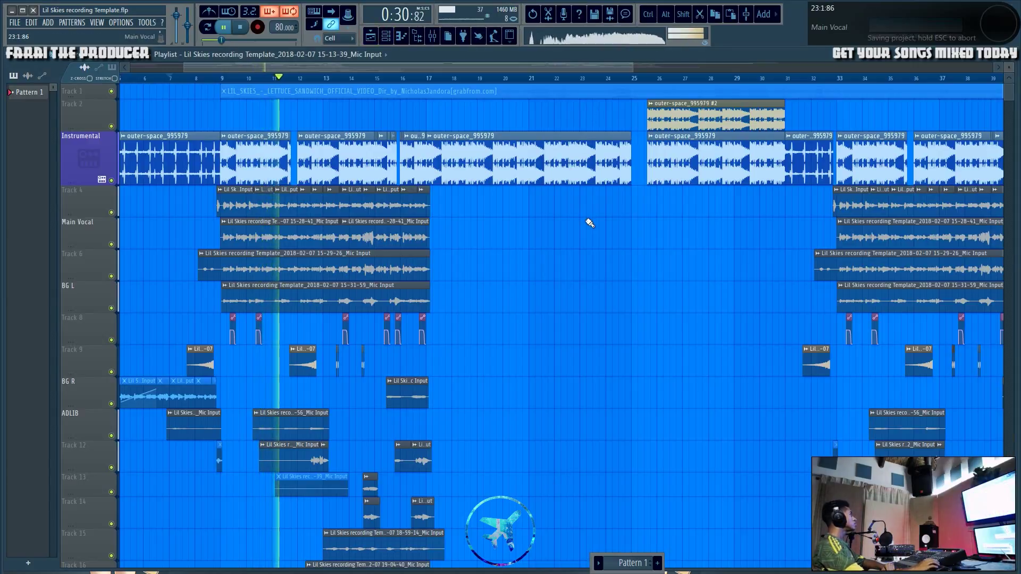
pyautogui.hotkey('ctrl', 's')
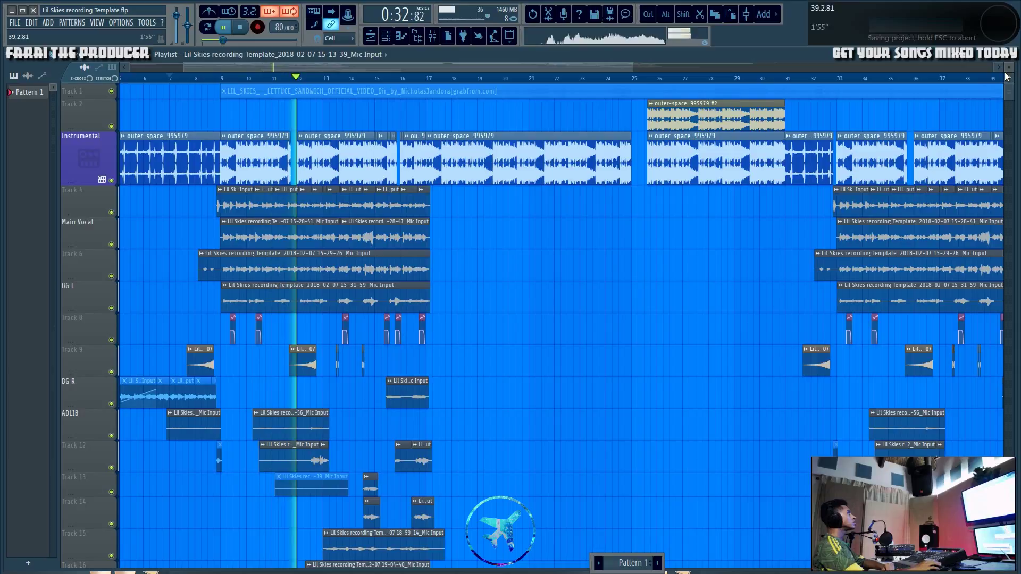
# - Bypass the Mono mixer track's effects during playback and re-enable them to compare the sound
pyautogui.scroll(-1, 1006, 67)
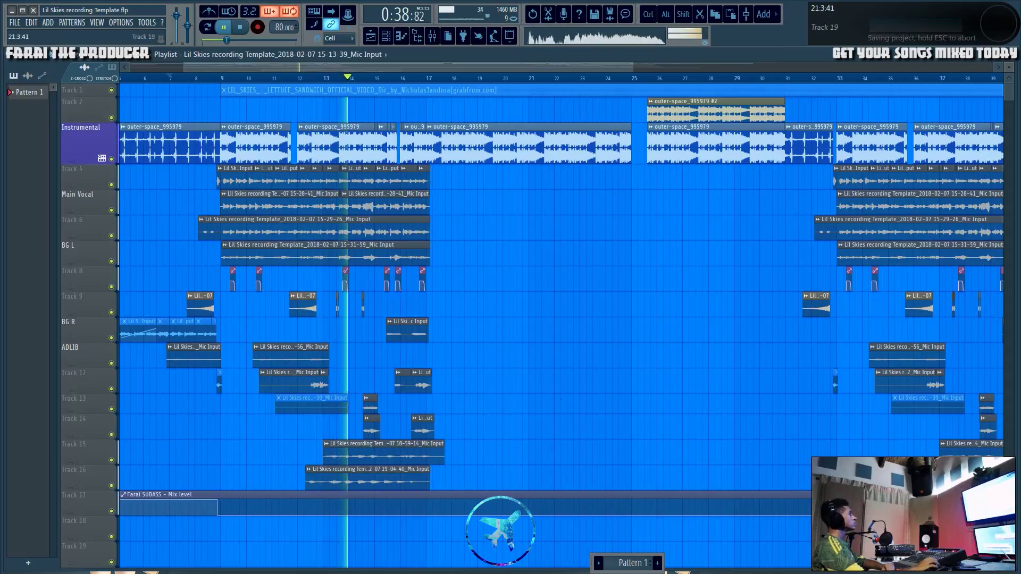
pyautogui.click(433, 37)
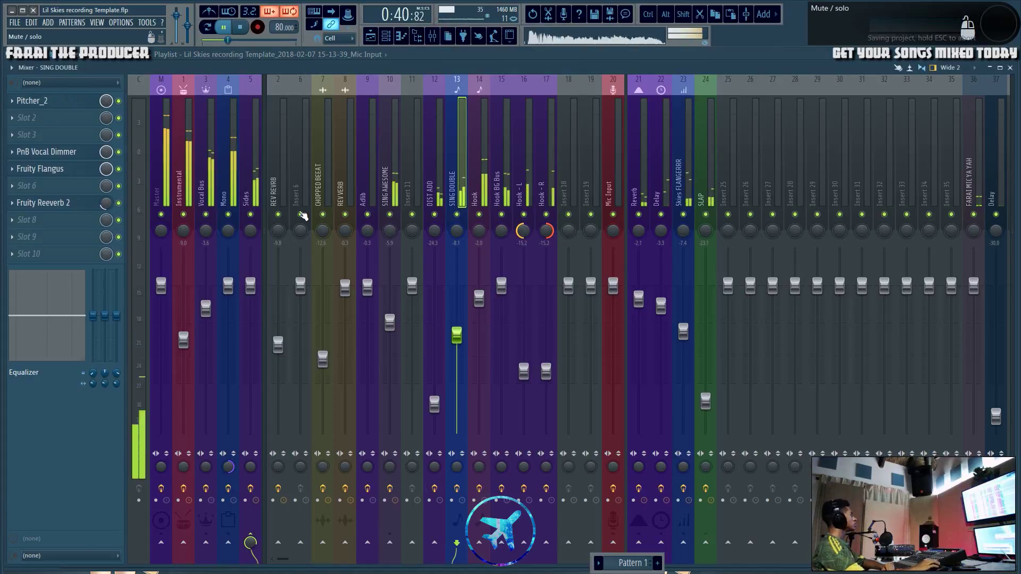
pyautogui.click(229, 488)
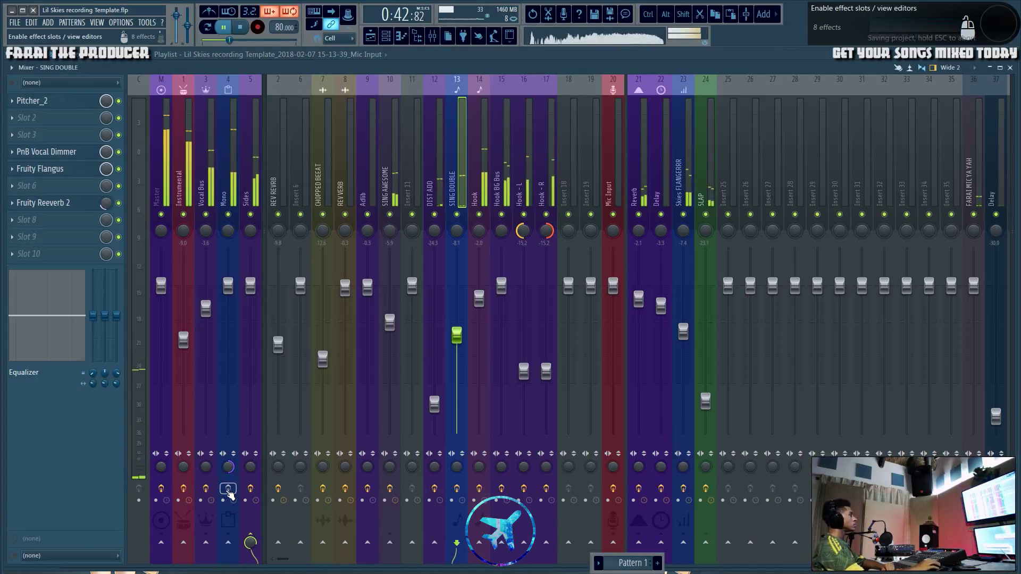
pyautogui.click(228, 488)
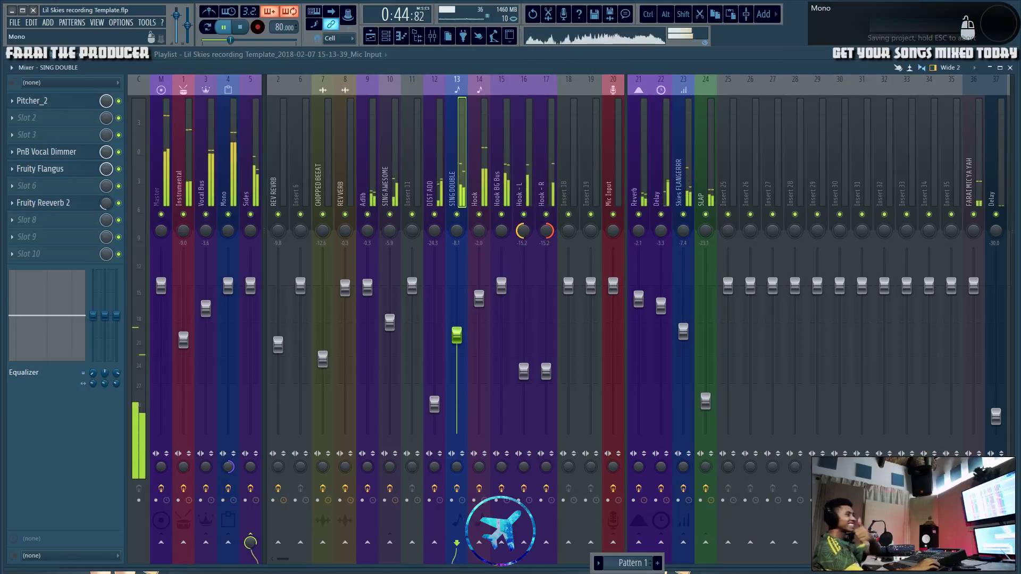